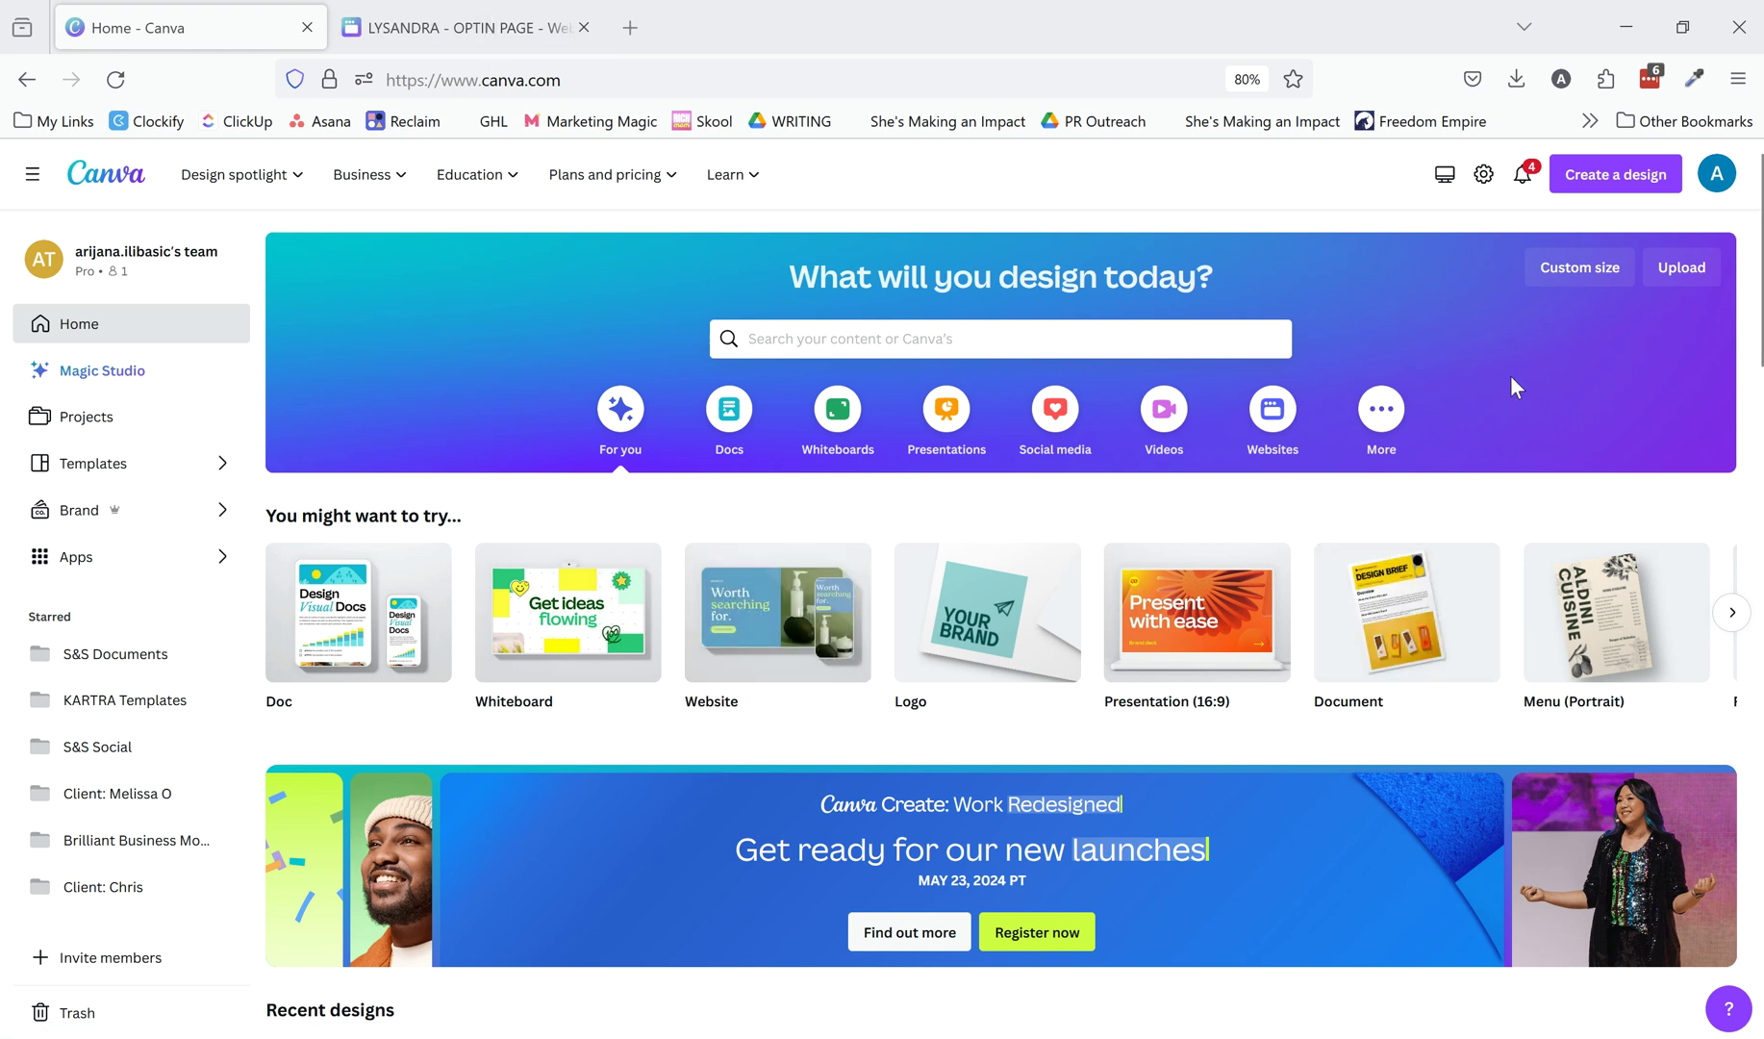
Step: Switch to the LYSANDRA - OPTIN PAGE design showing the Sharp Elegance hero
{"action": "left_click", "coordinate": [358, 43]}
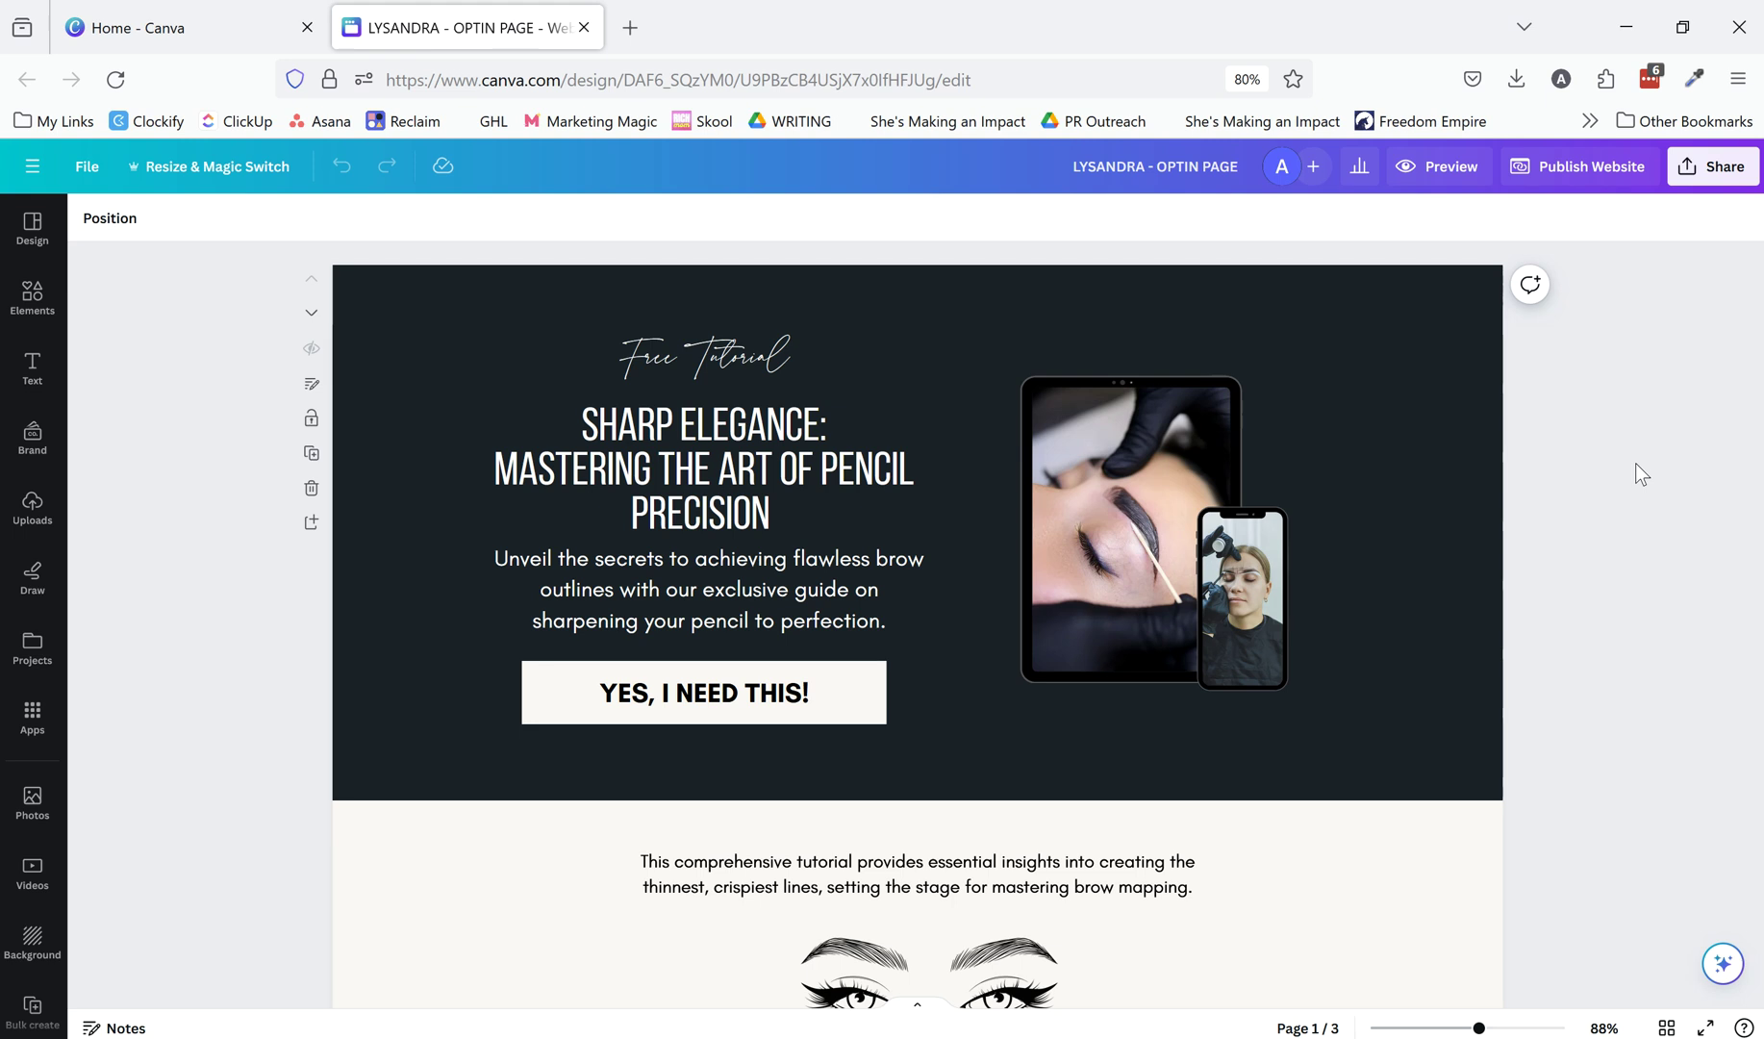
Step: Shift the Enhancing Control text group slightly left to line up with the column above
{"action": "scroll", "coordinate": [1641, 474], "scroll_direction": "down", "scroll_amount": 2}
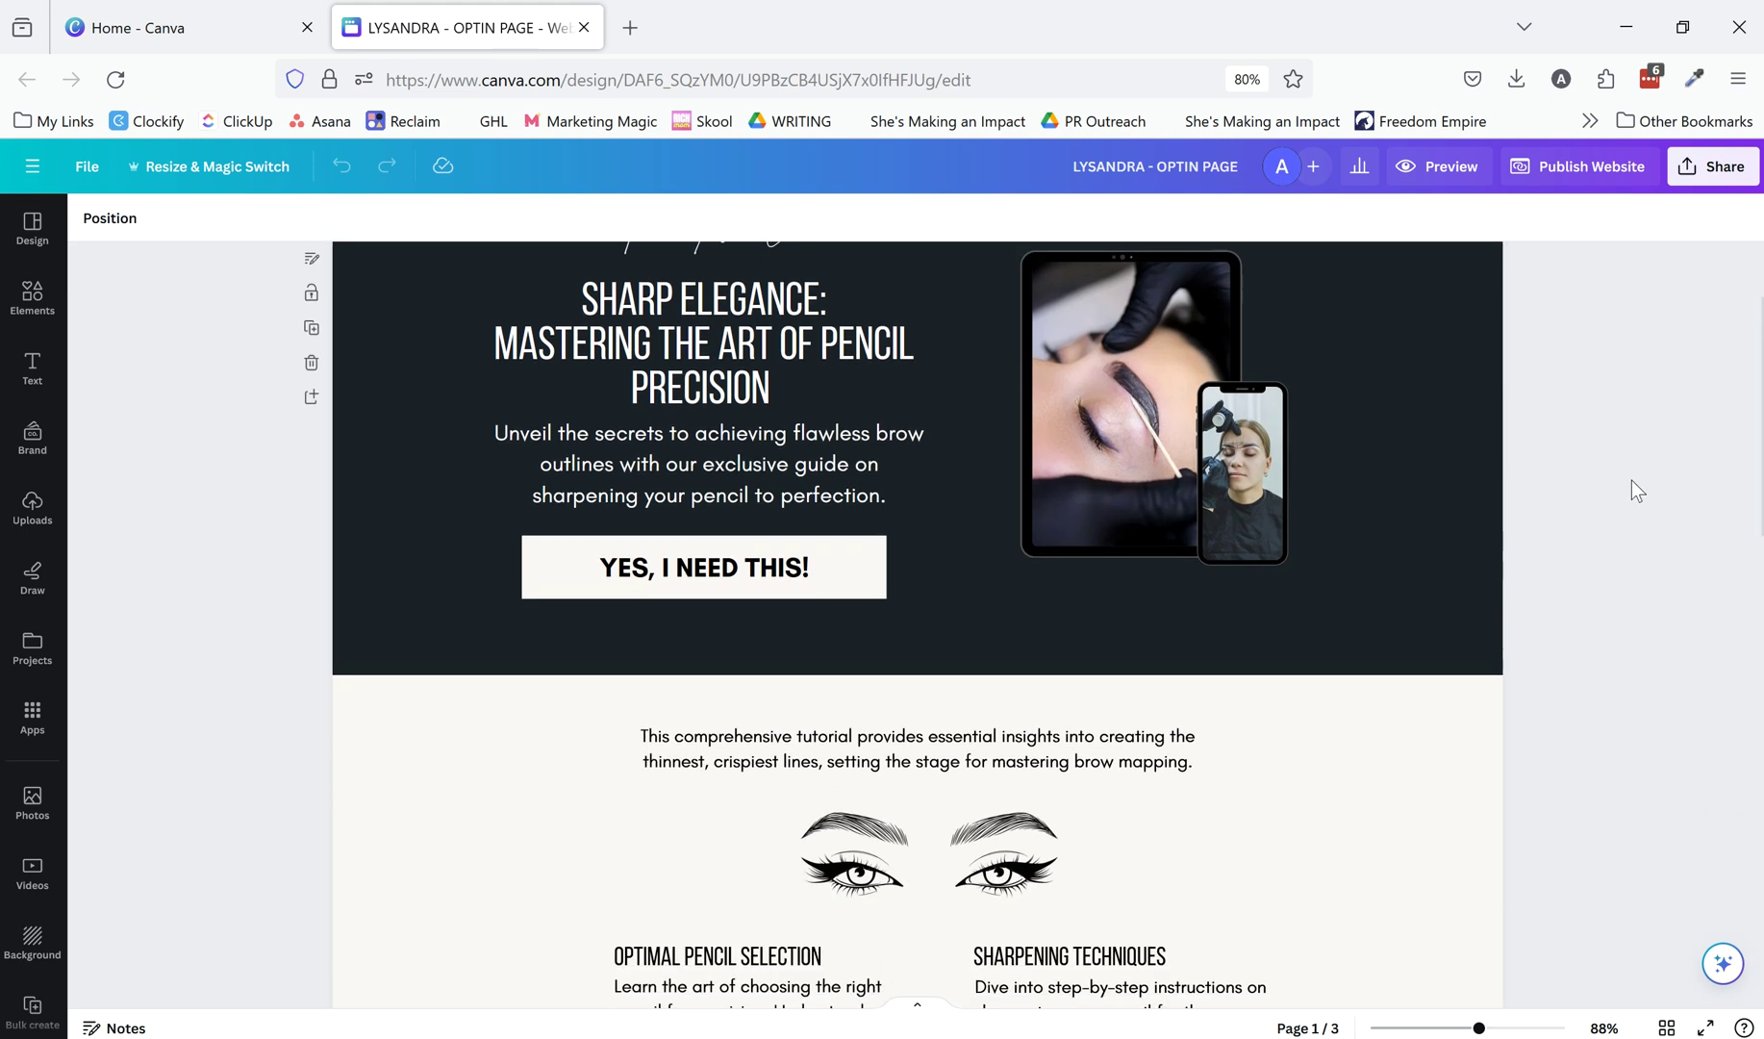
{"action": "scroll", "coordinate": [1689, 457], "scroll_direction": "up", "scroll_amount": 1}
{"action": "scroll", "coordinate": [1682, 446], "scroll_direction": "up", "scroll_amount": 1}
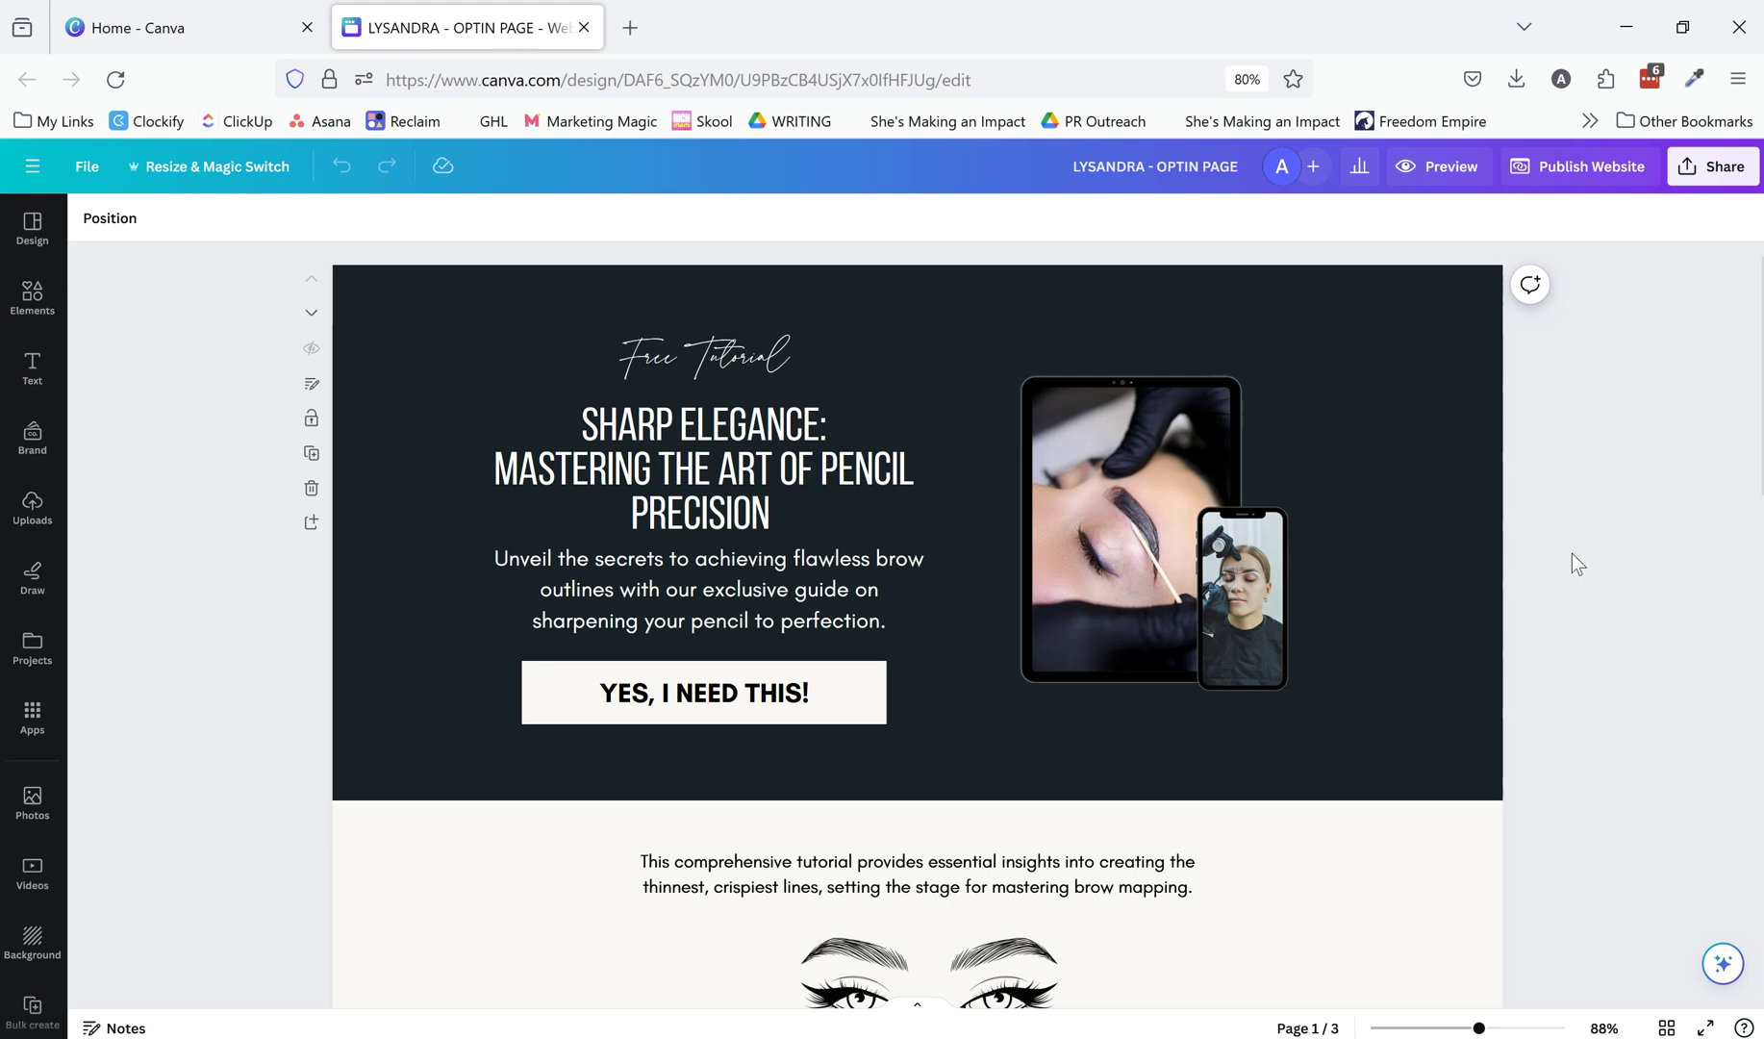
{"action": "scroll", "coordinate": [1598, 429], "scroll_direction": "down", "scroll_amount": 2}
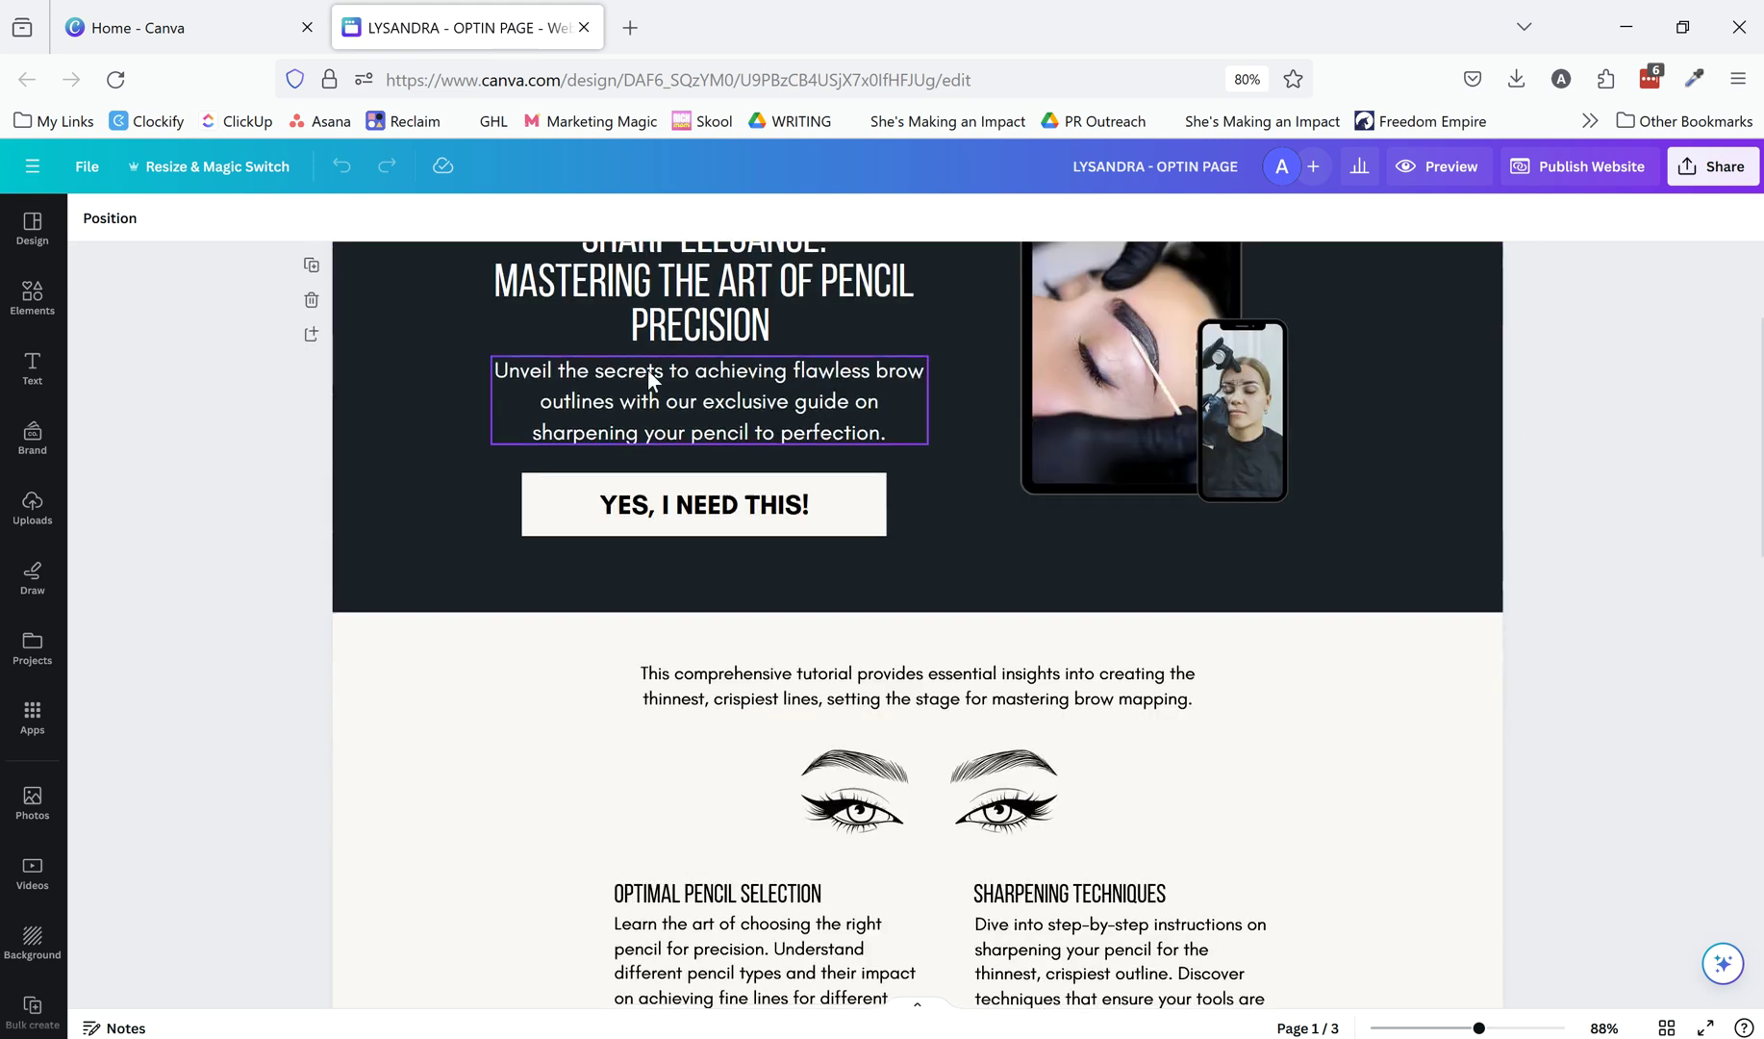
{"action": "scroll", "coordinate": [1592, 484], "scroll_direction": "down", "scroll_amount": 4}
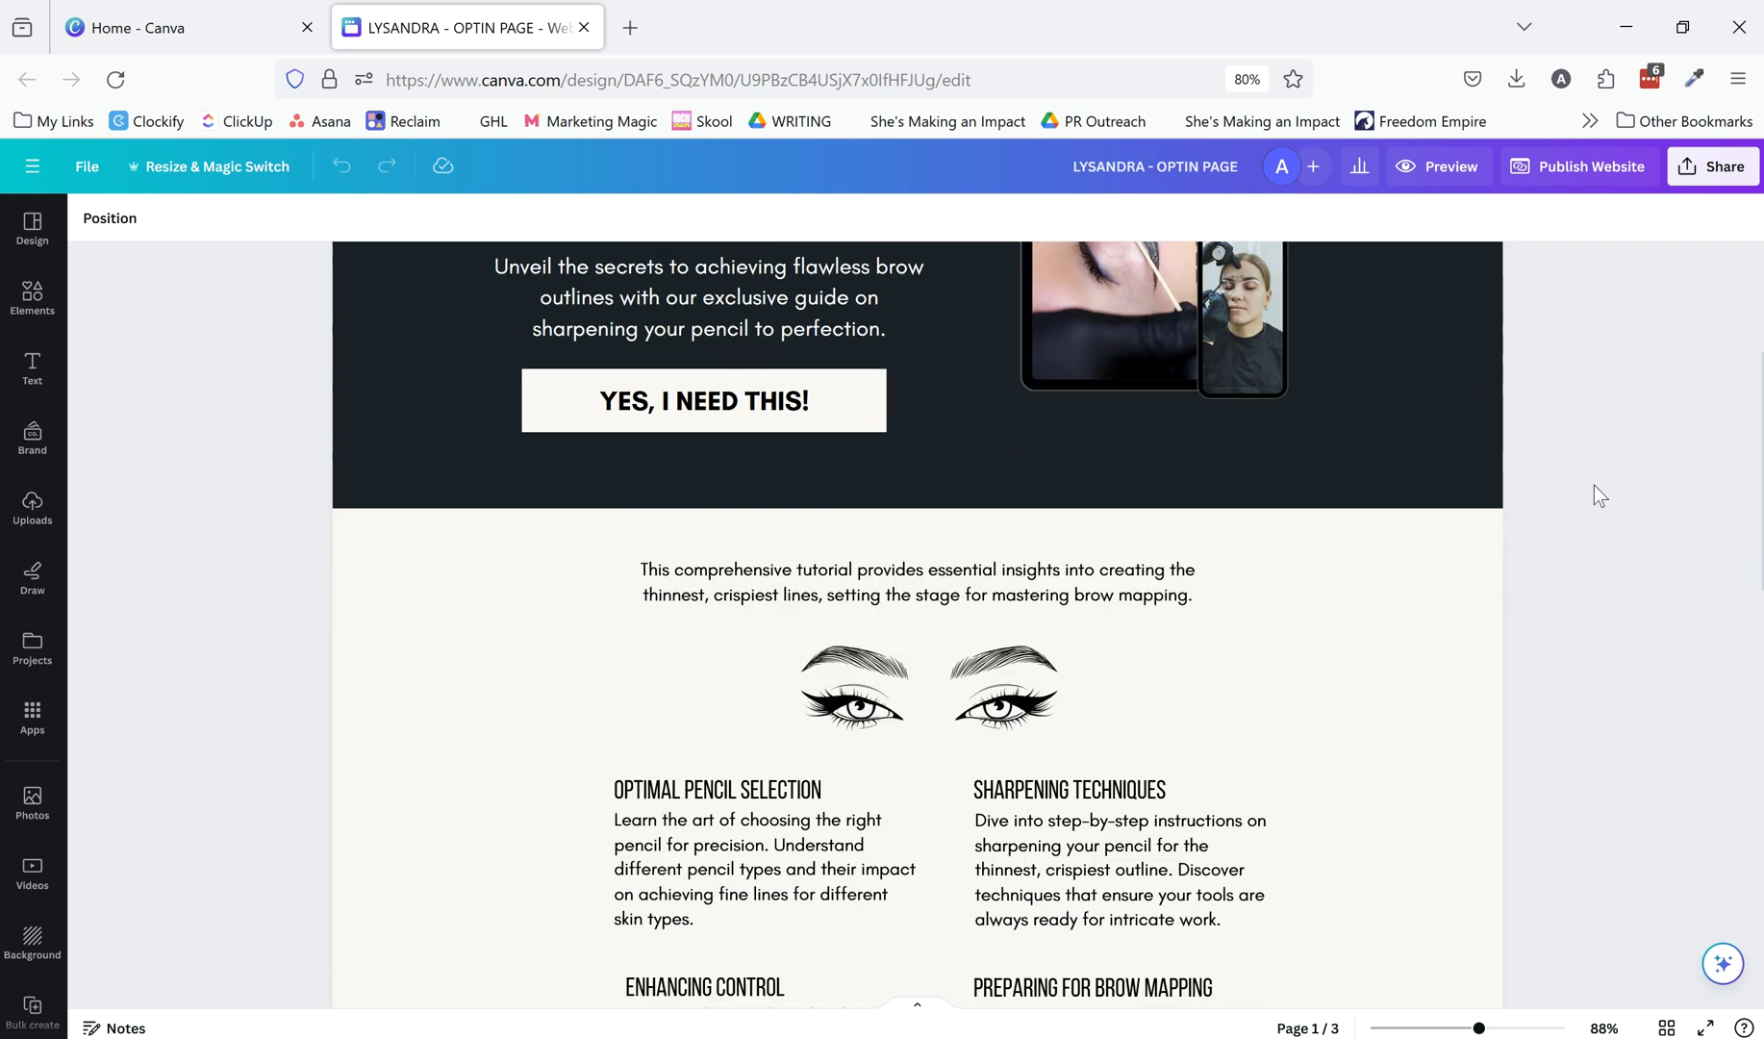
{"action": "scroll", "coordinate": [1615, 489], "scroll_direction": "down", "scroll_amount": 6}
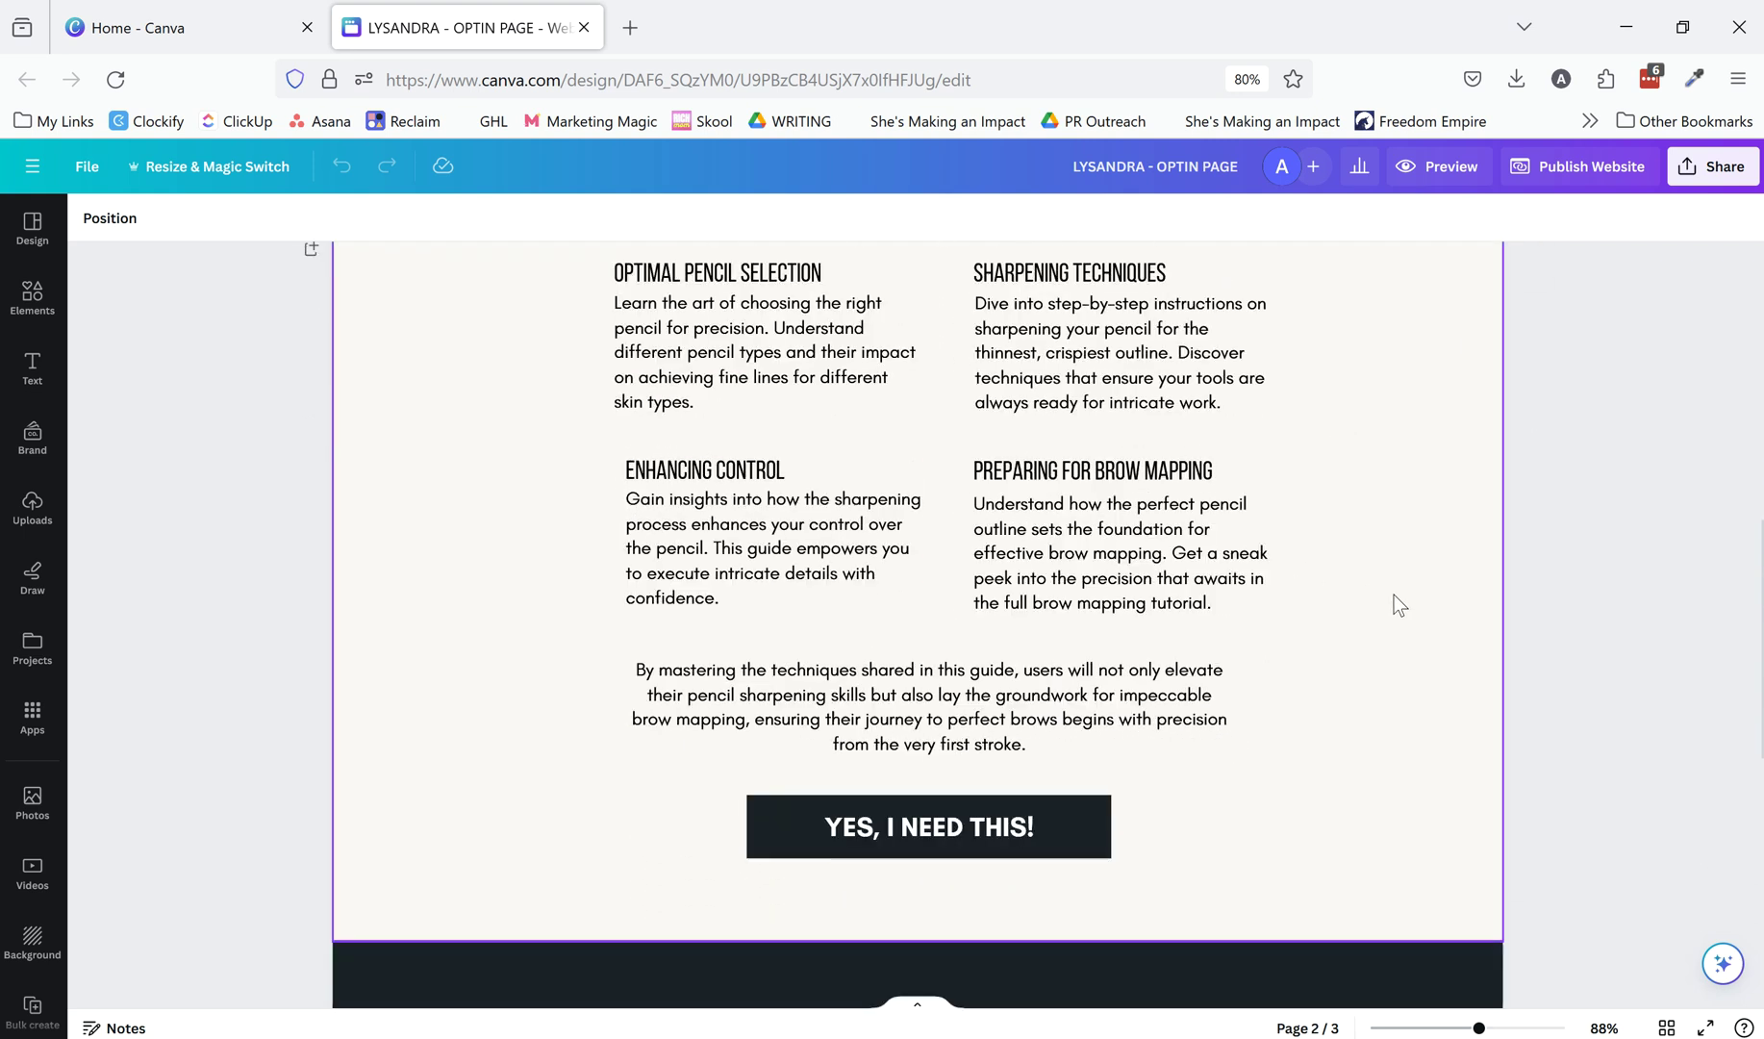
{"action": "scroll", "coordinate": [1587, 594], "scroll_direction": "down", "scroll_amount": 3}
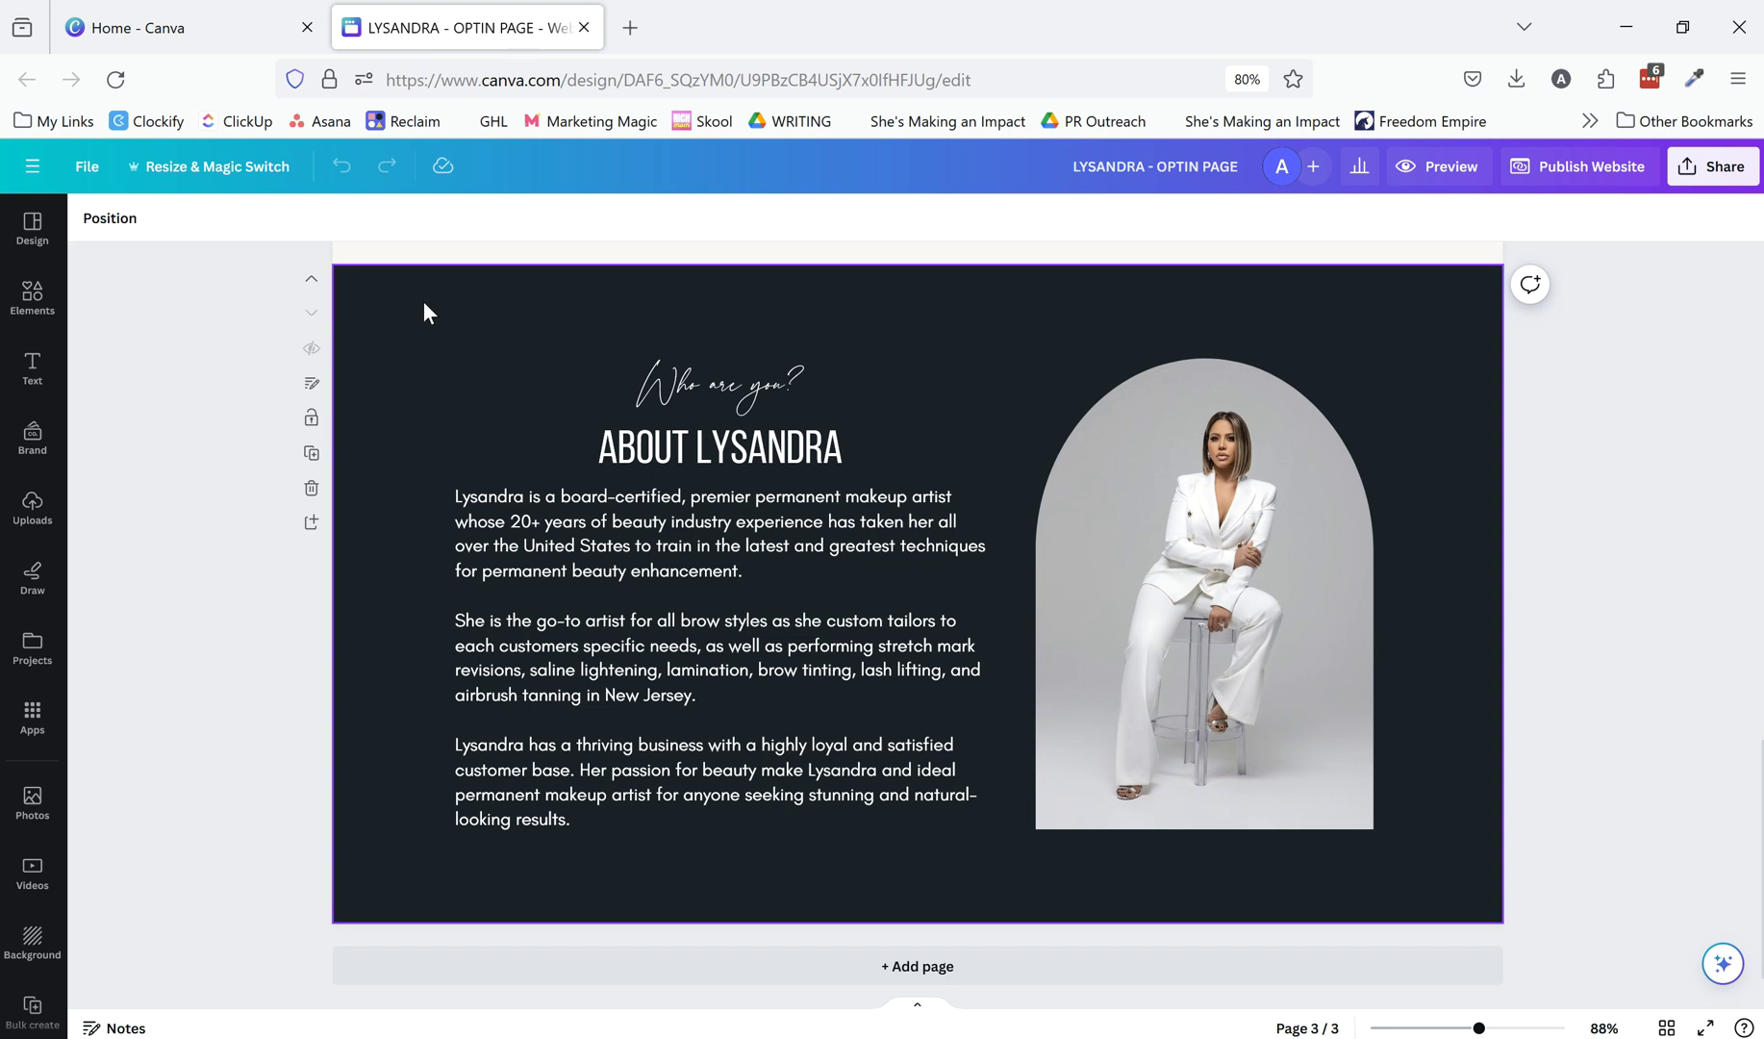
{"action": "scroll", "coordinate": [427, 308], "scroll_direction": "up", "scroll_amount": 5}
{"action": "scroll", "coordinate": [439, 328], "scroll_direction": "up", "scroll_amount": 6}
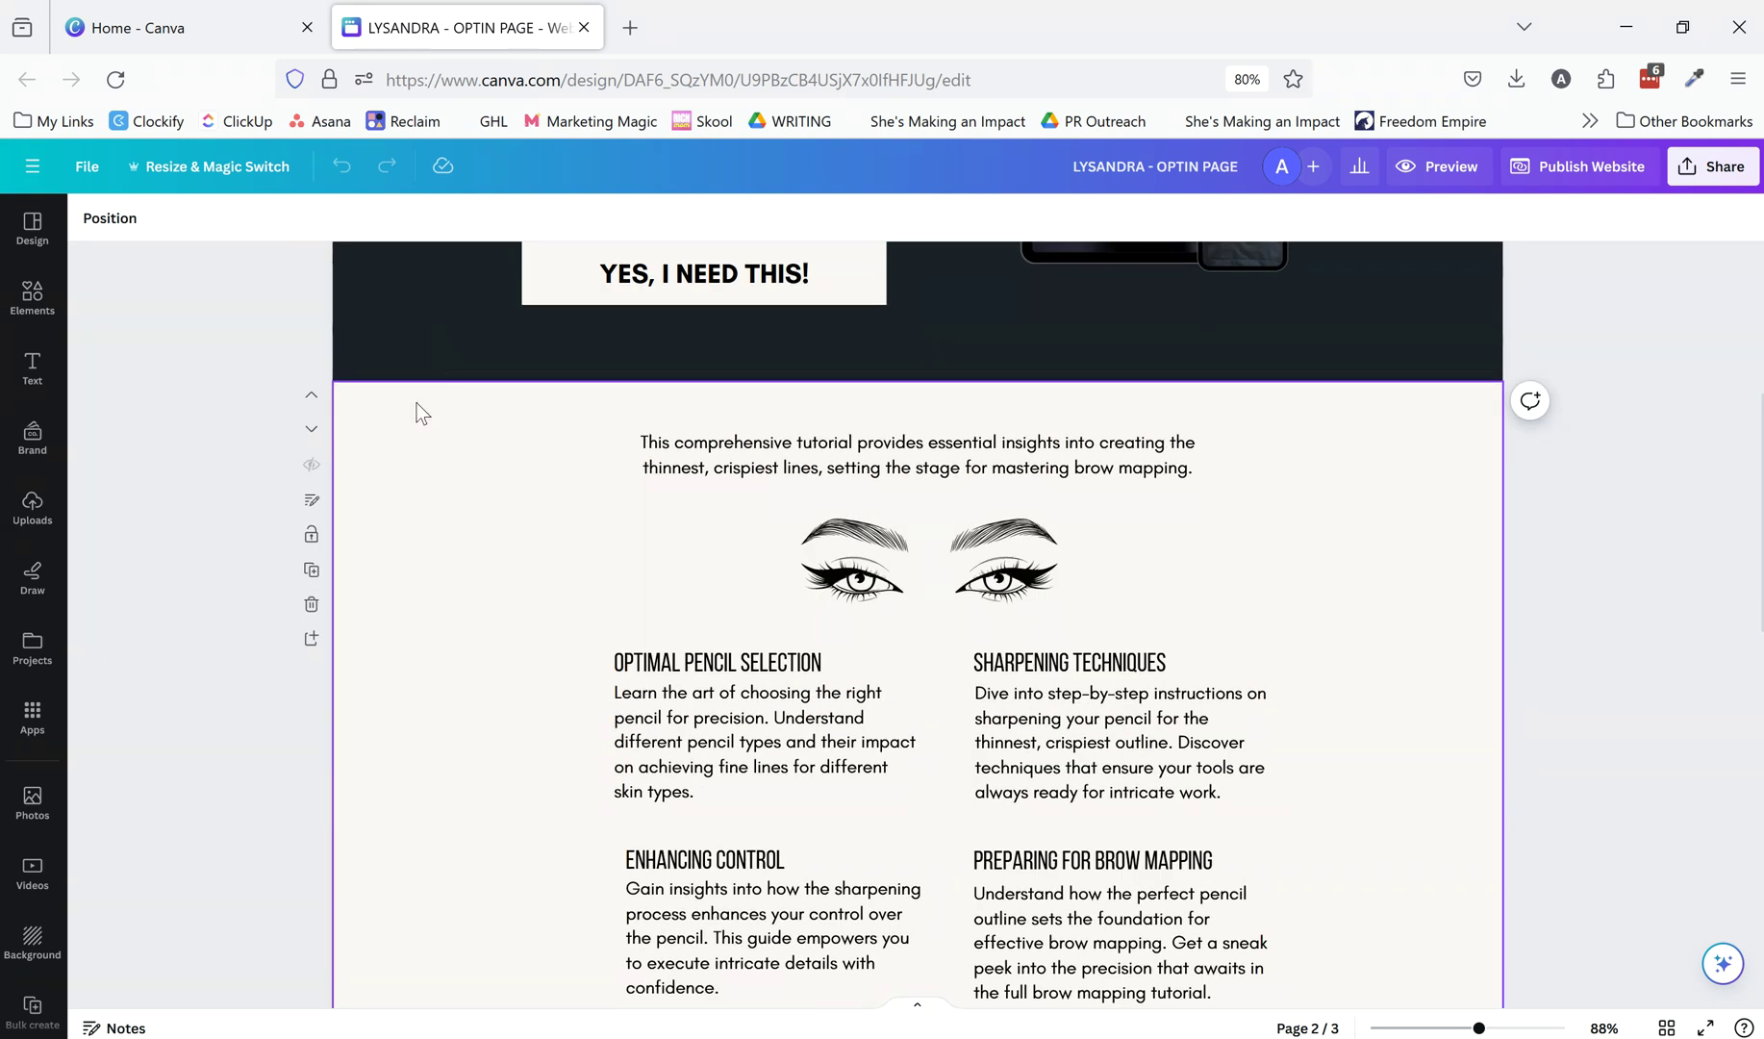
{"action": "scroll", "coordinate": [414, 286], "scroll_direction": "down", "scroll_amount": 4}
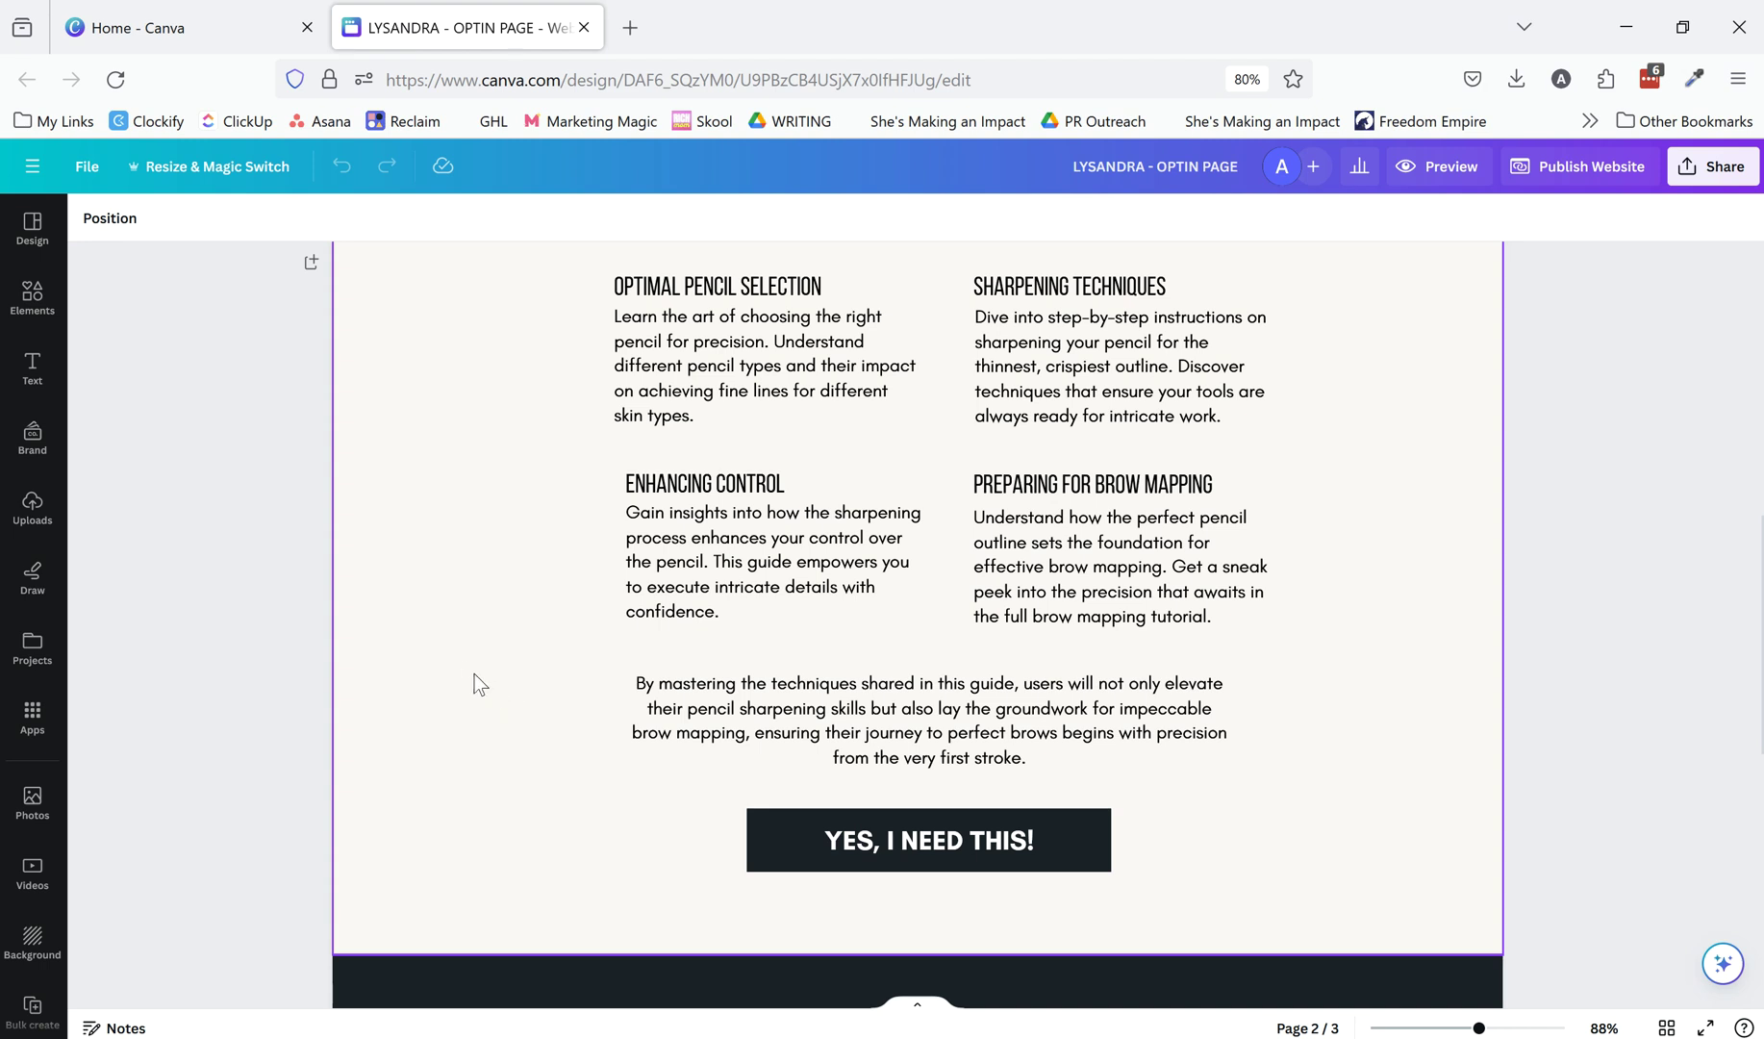
{"action": "left_click", "coordinate": [707, 538]}
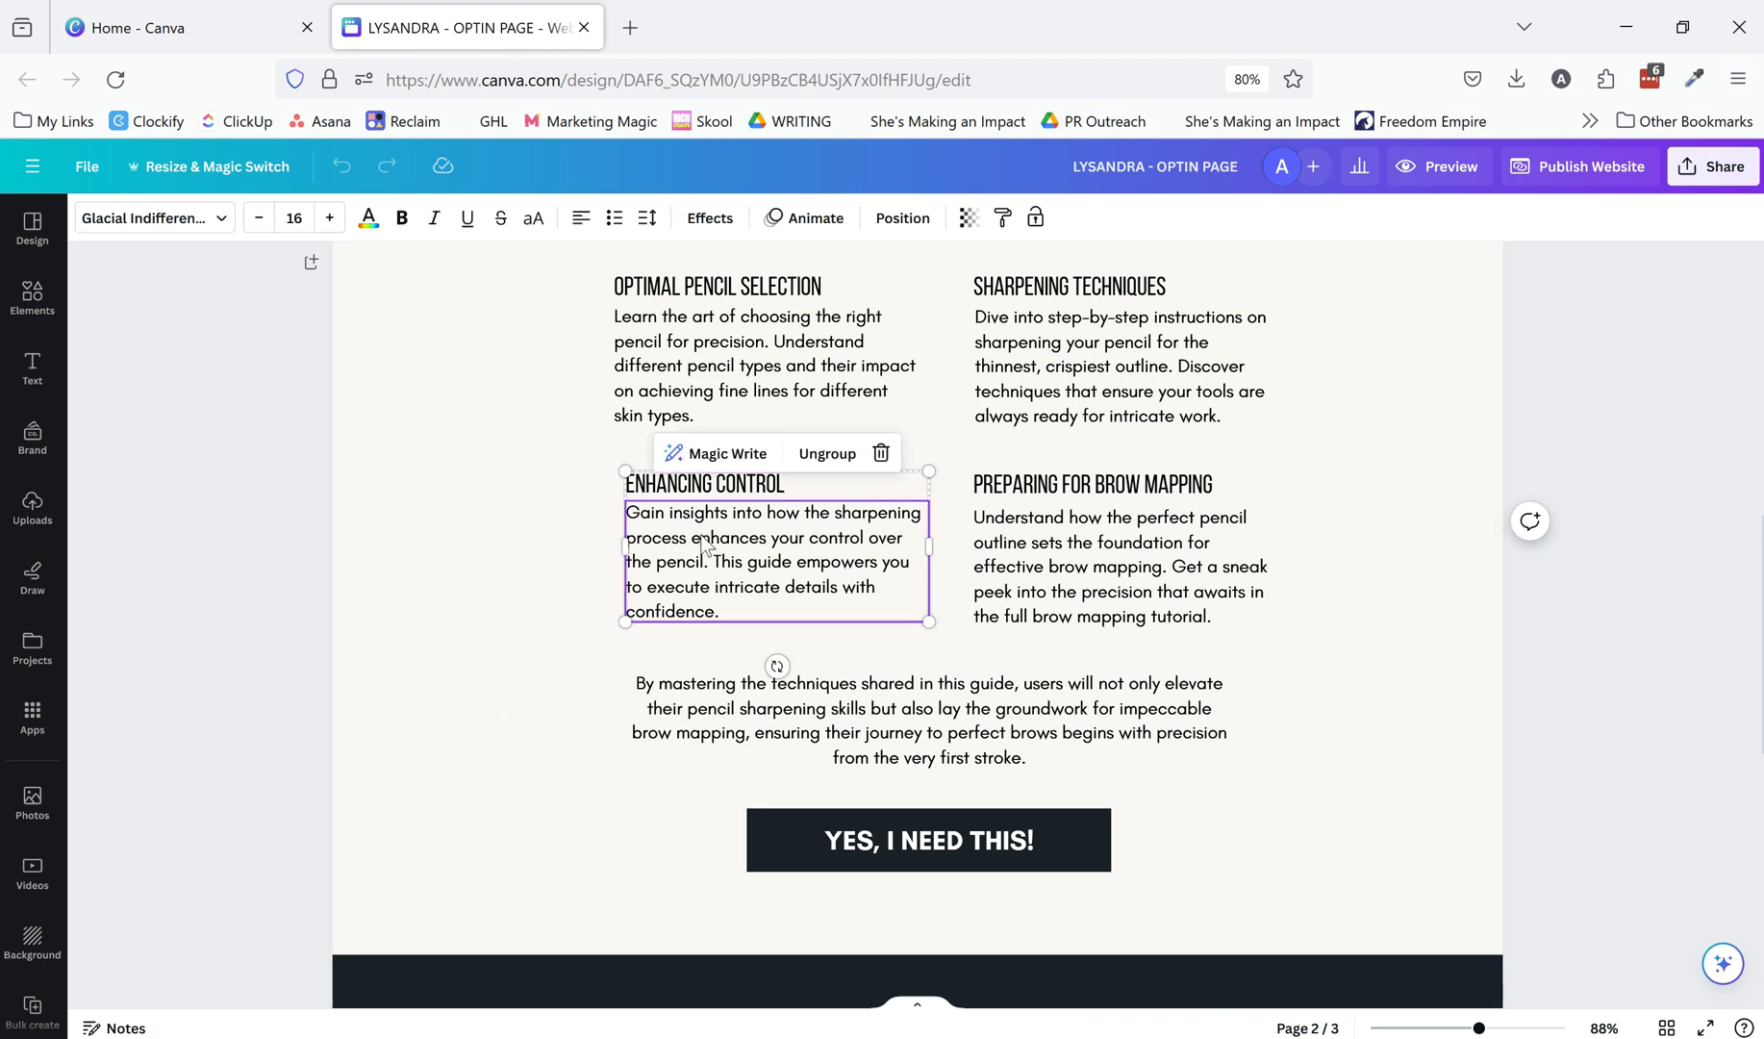
{"action": "left_click_drag", "start_coordinate": [704, 531], "coordinate": [693, 533]}
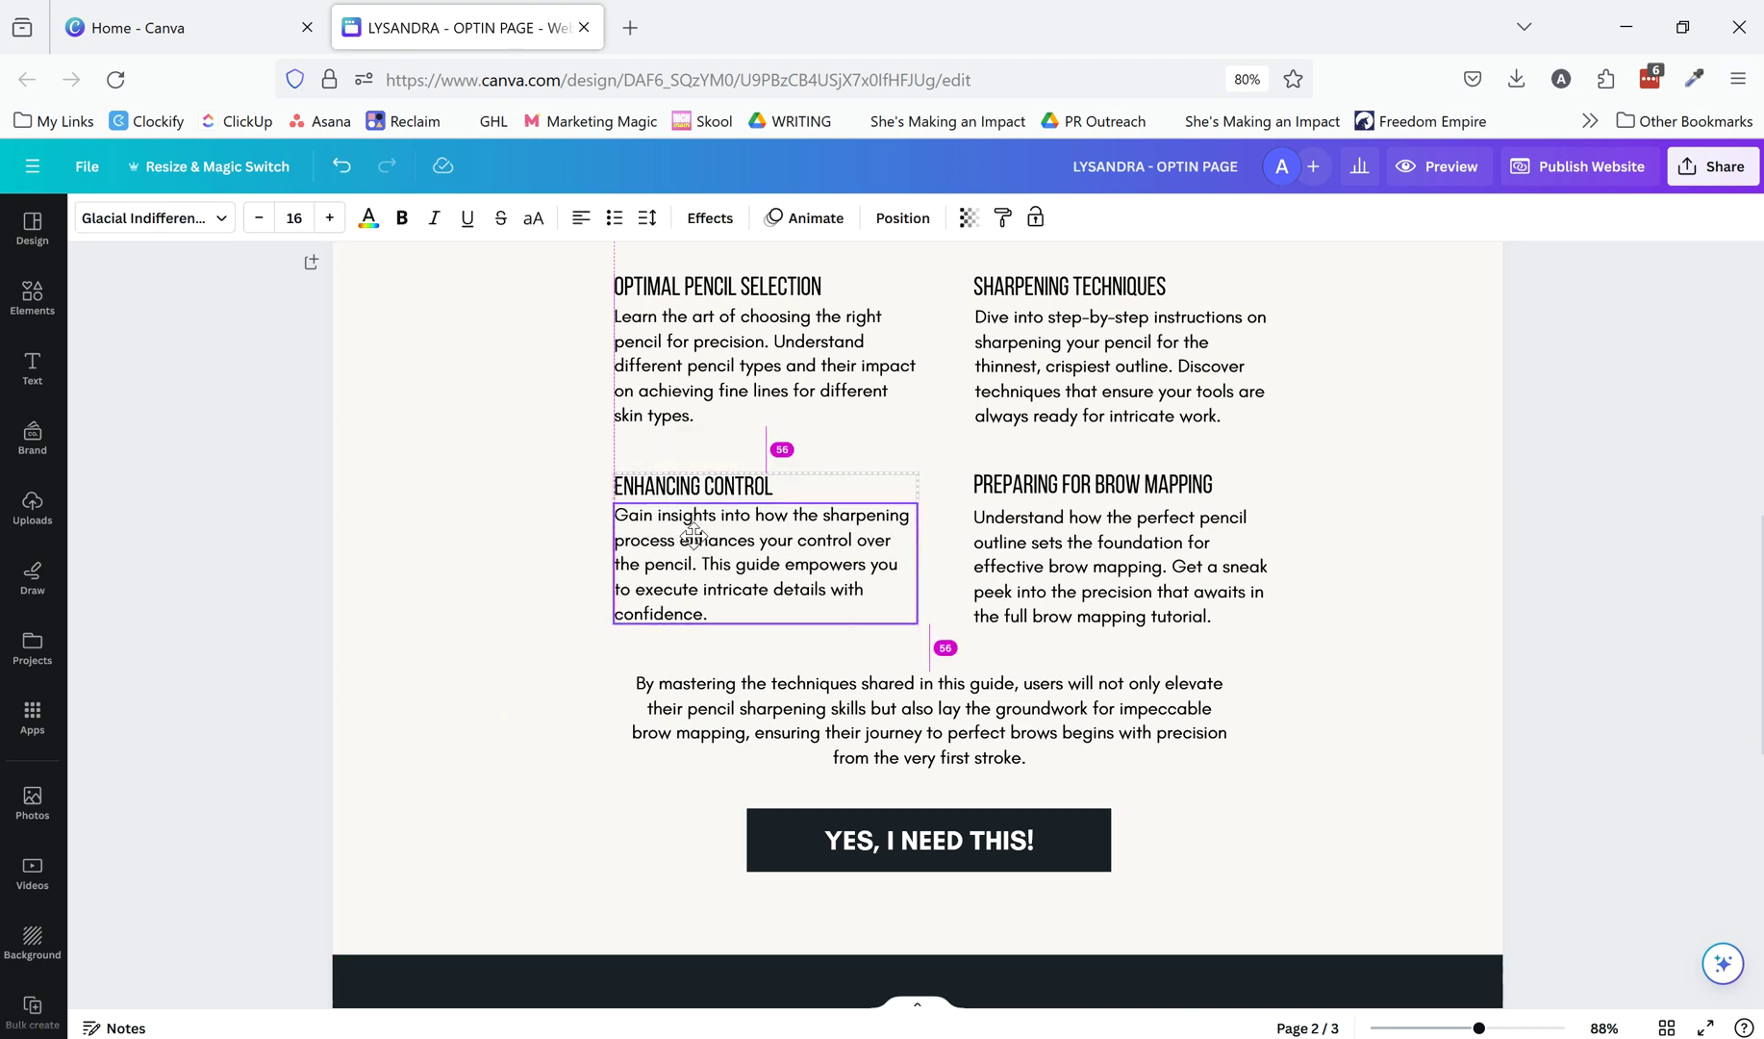
{"action": "left_click", "coordinate": [481, 608]}
Step: Review the dark About Lysandra page with its biography and portrait
{"action": "scroll", "coordinate": [484, 596], "scroll_direction": "down", "scroll_amount": 4}
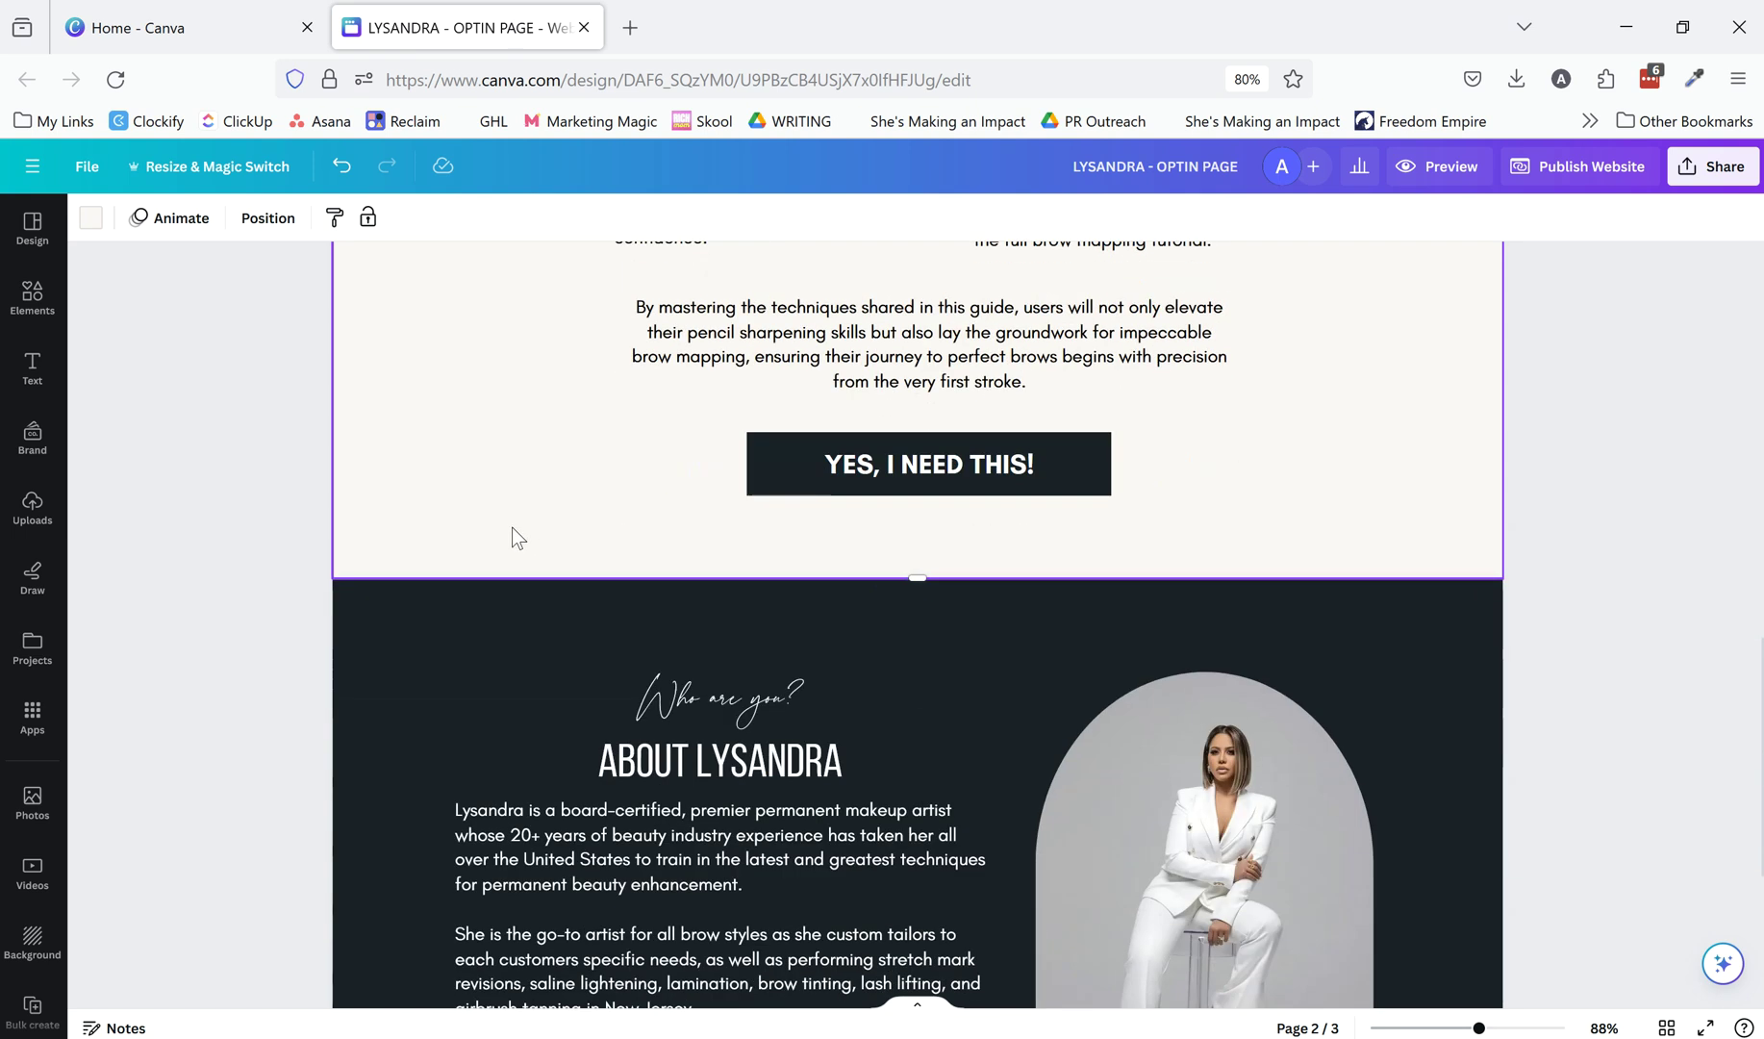
{"action": "left_click", "coordinate": [420, 650]}
{"action": "scroll", "coordinate": [420, 650], "scroll_direction": "down", "scroll_amount": 1}
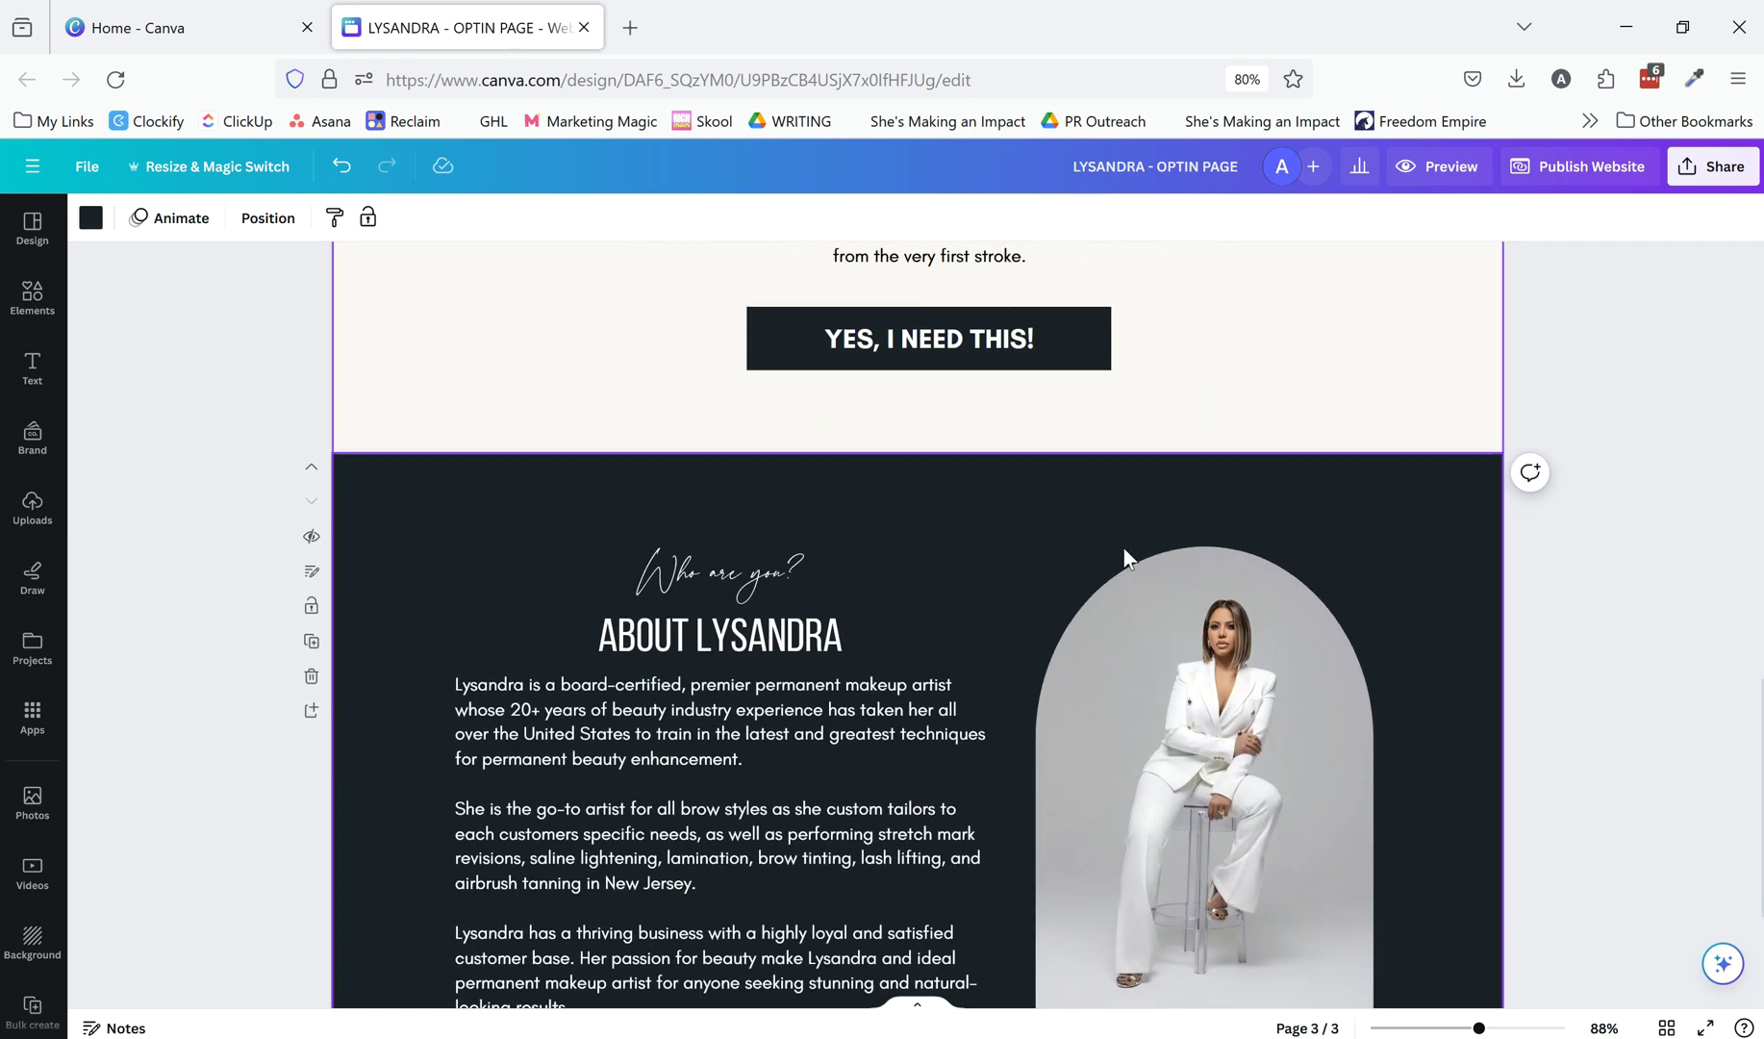
{"action": "left_click", "coordinate": [1640, 673]}
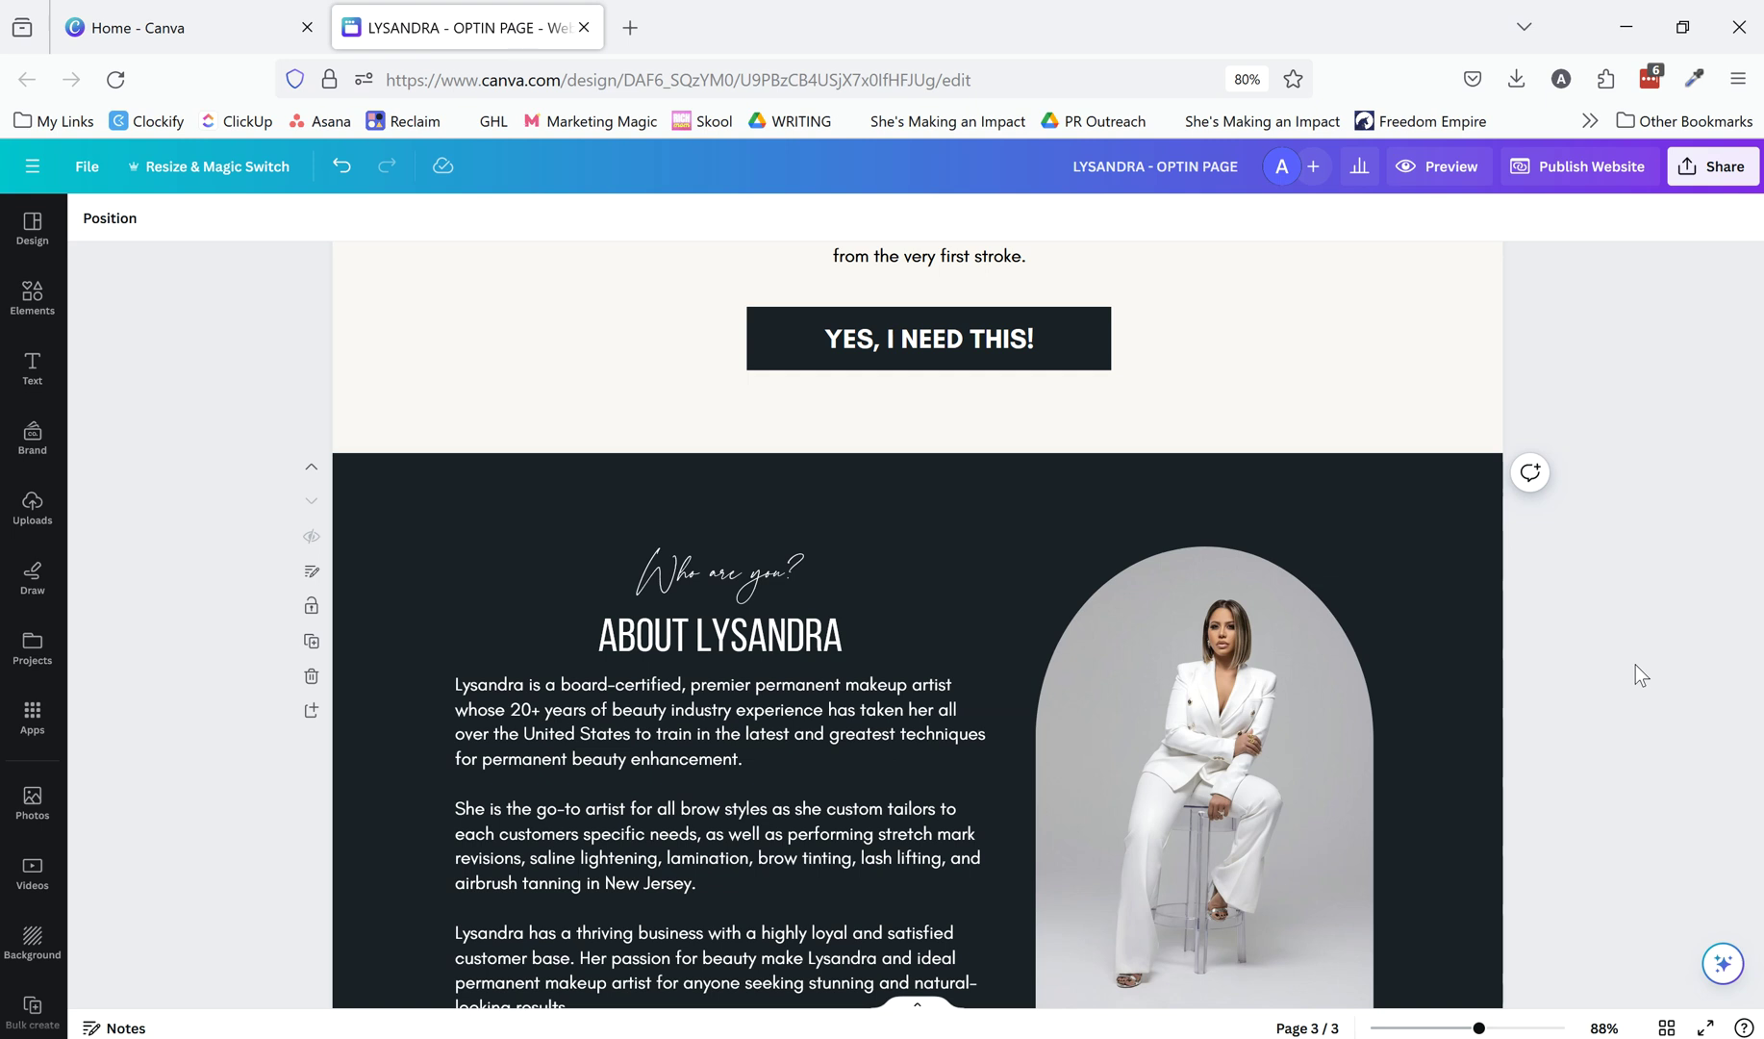
{"action": "scroll", "coordinate": [1634, 665], "scroll_direction": "up", "scroll_amount": 15}
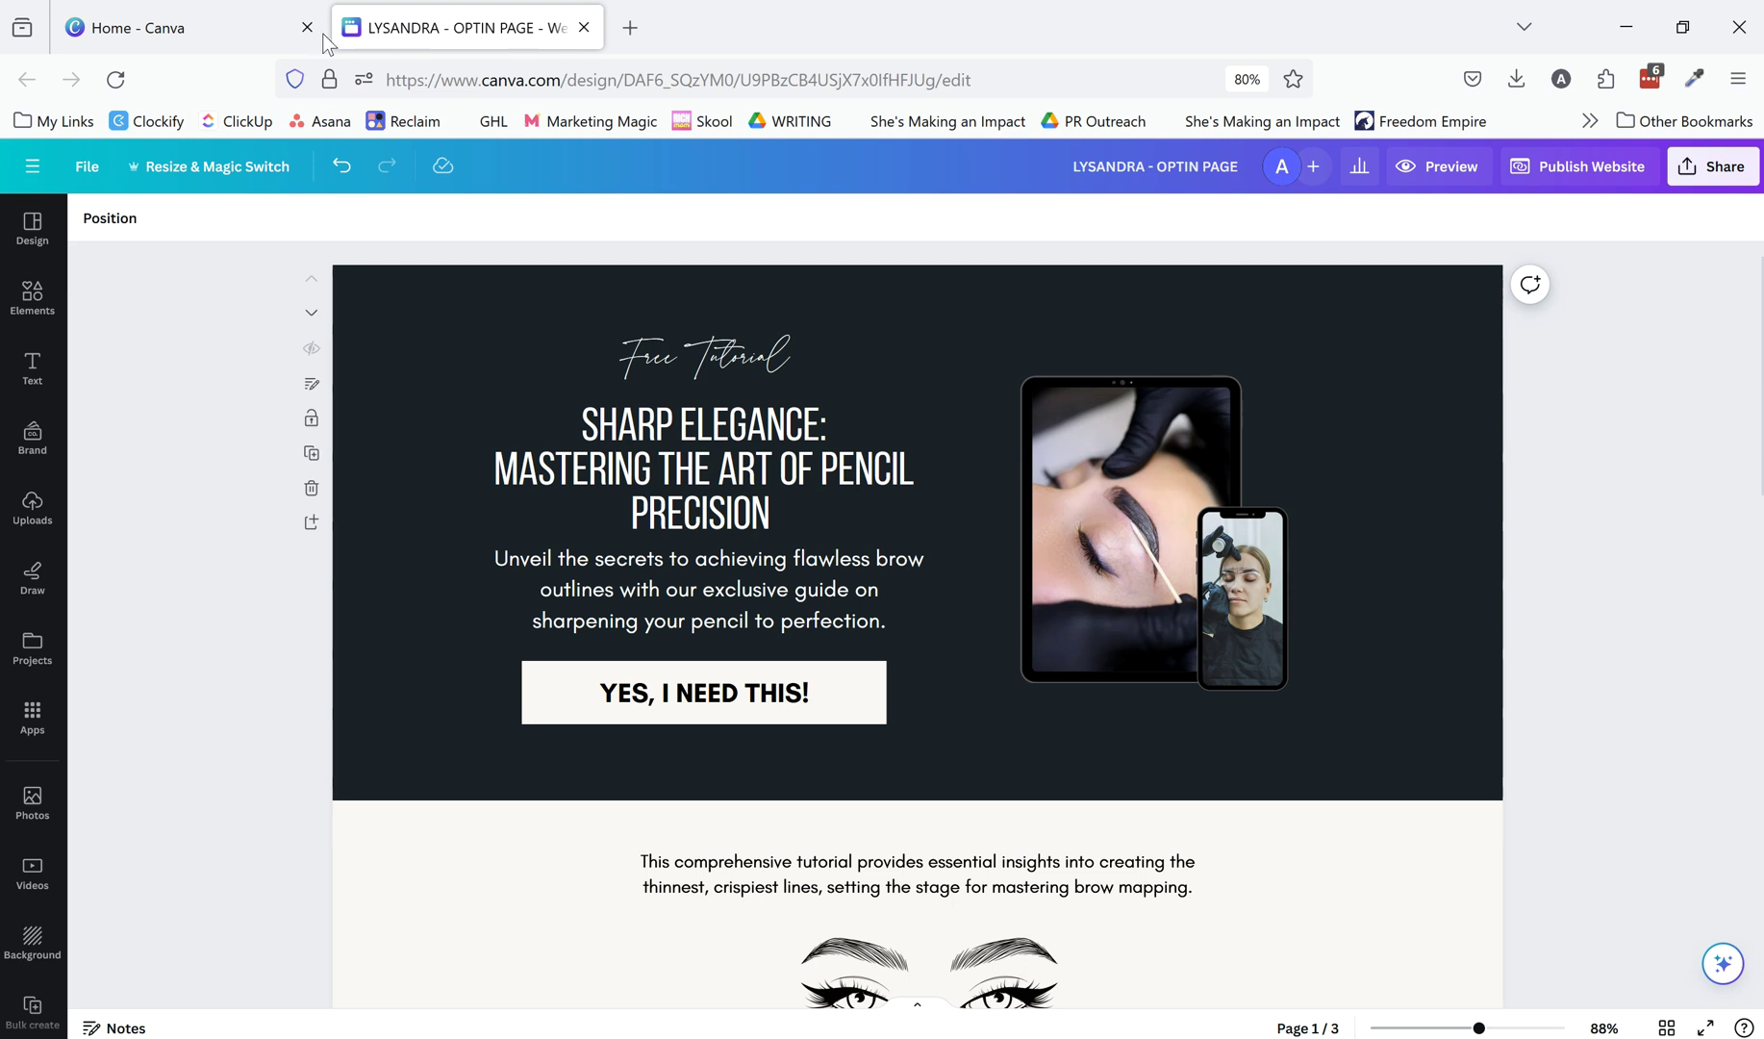
Step: Create a new blank Website design from the Canva home page, searching 'websi'
{"action": "left_click", "coordinate": [263, 35]}
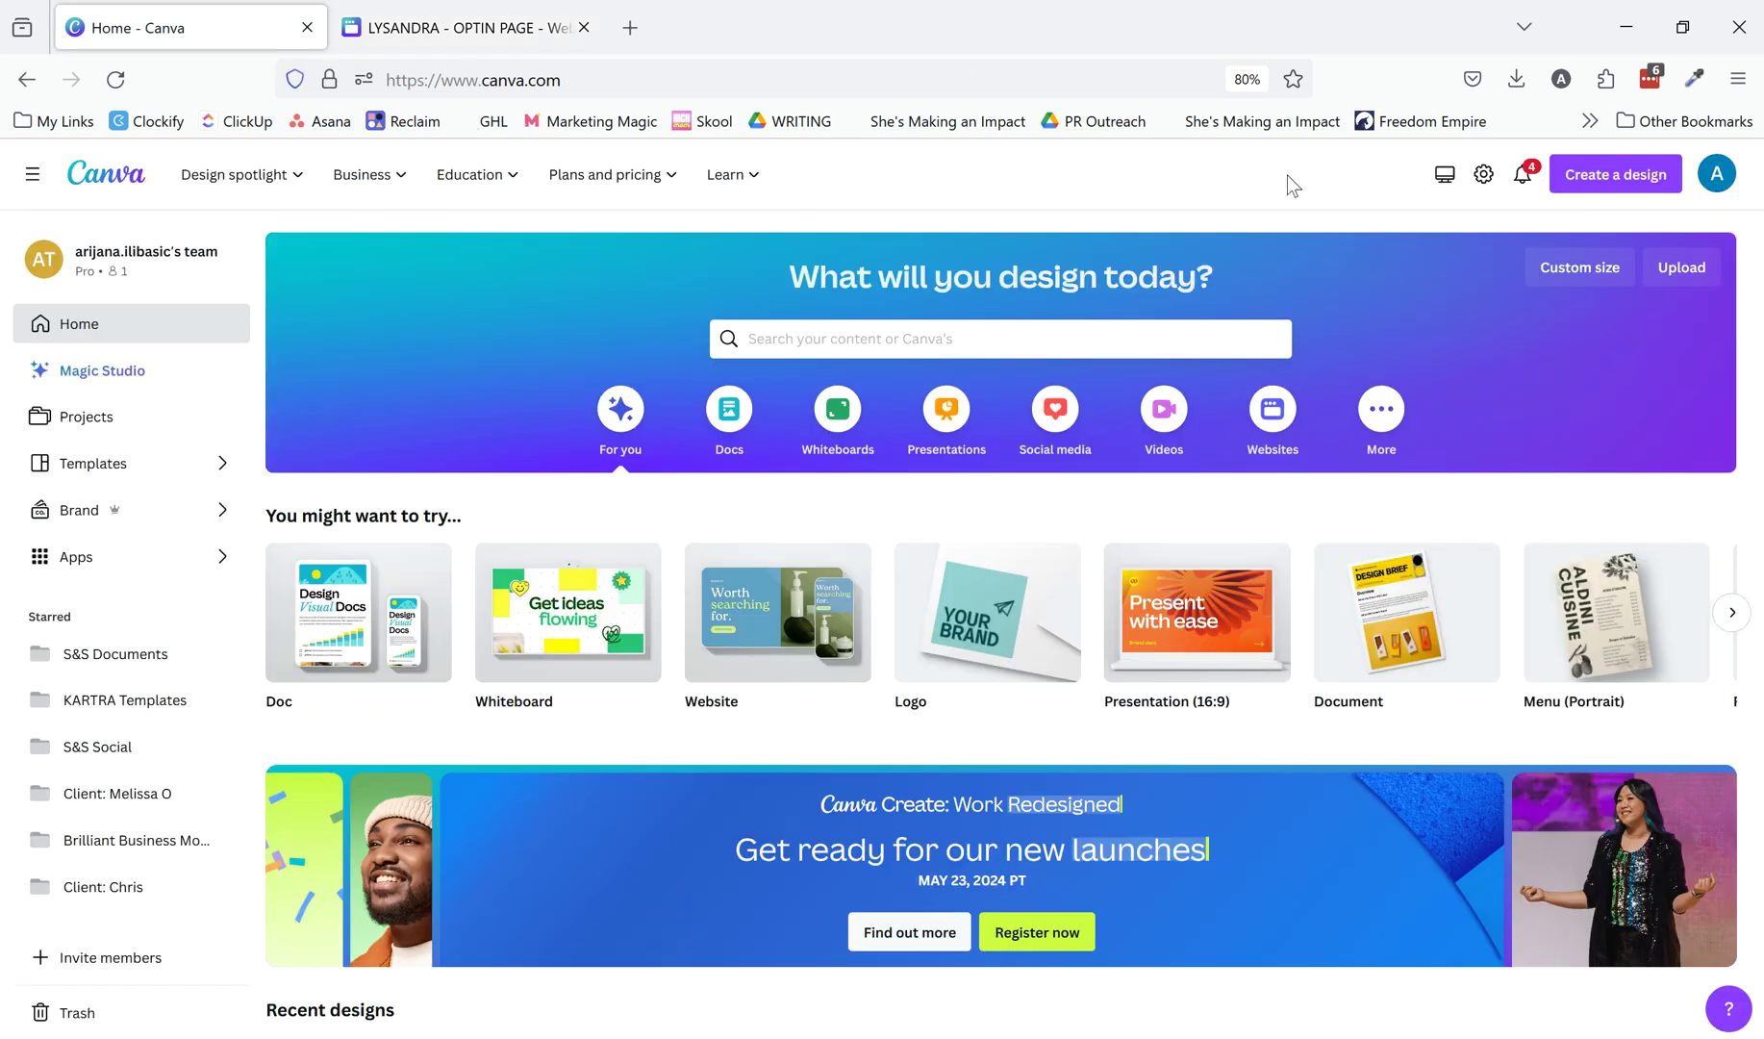
{"action": "left_click", "coordinate": [1609, 189]}
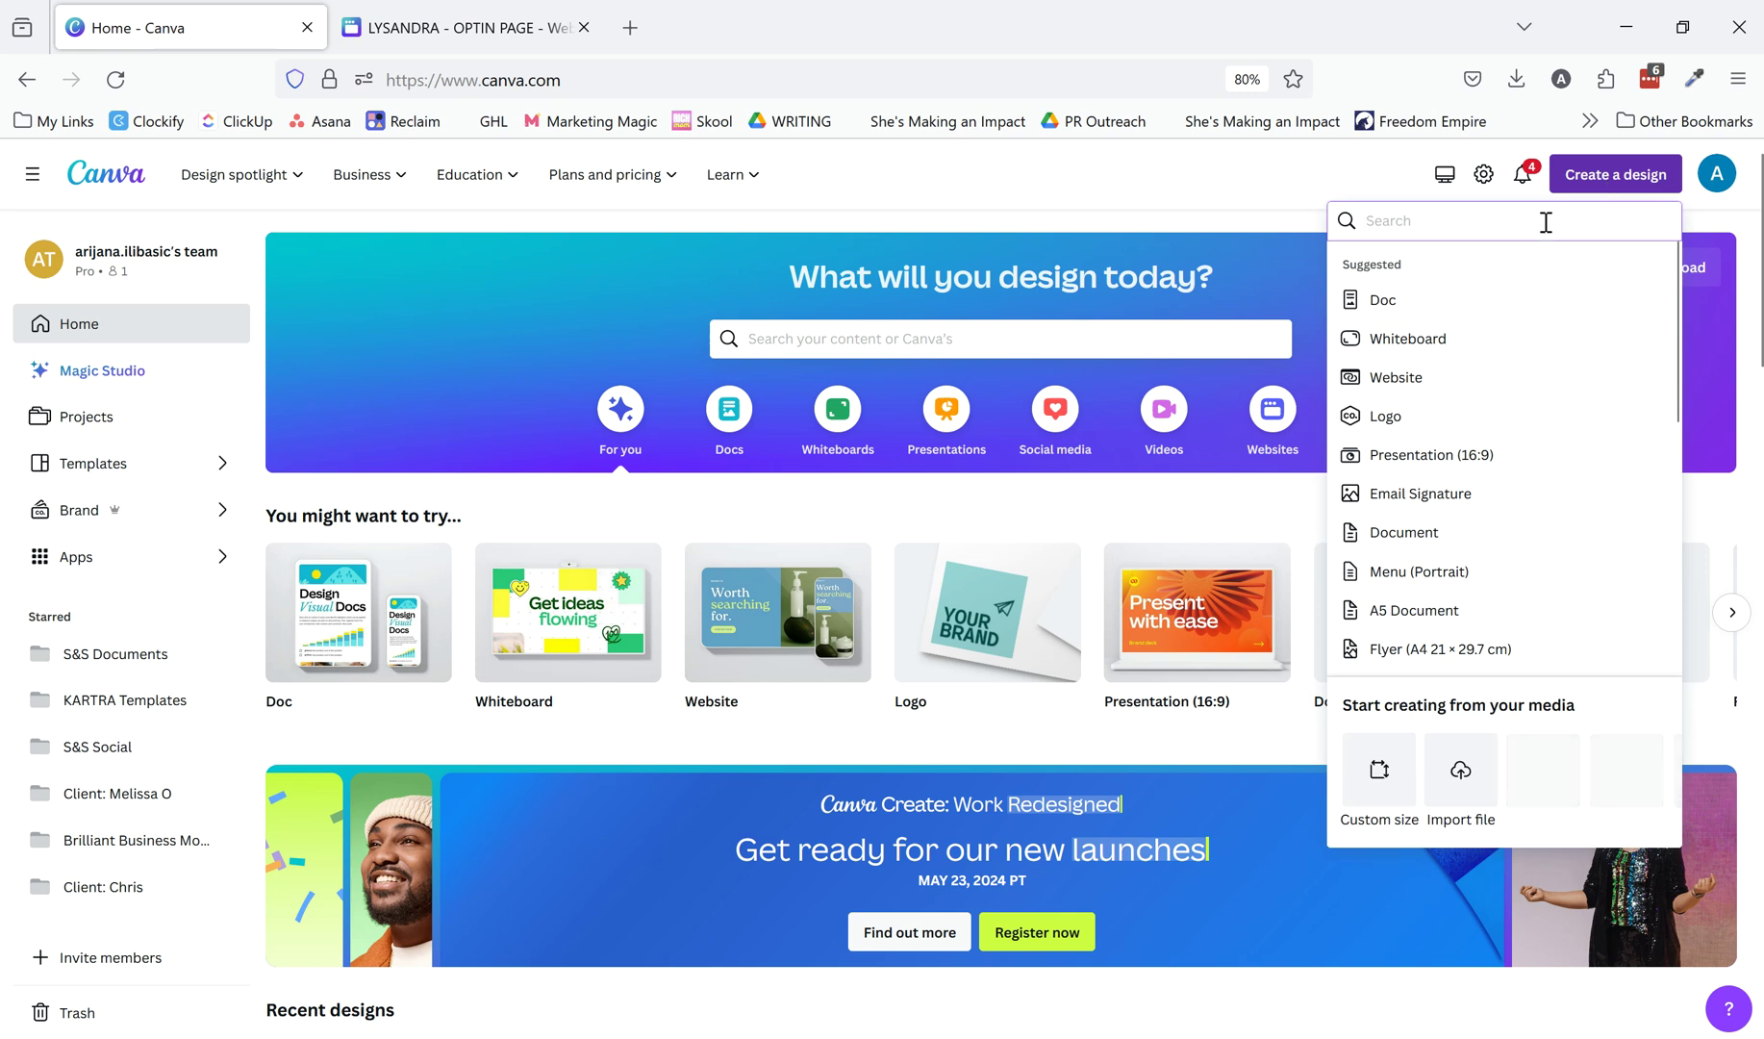
{"action": "type", "text": "web"}
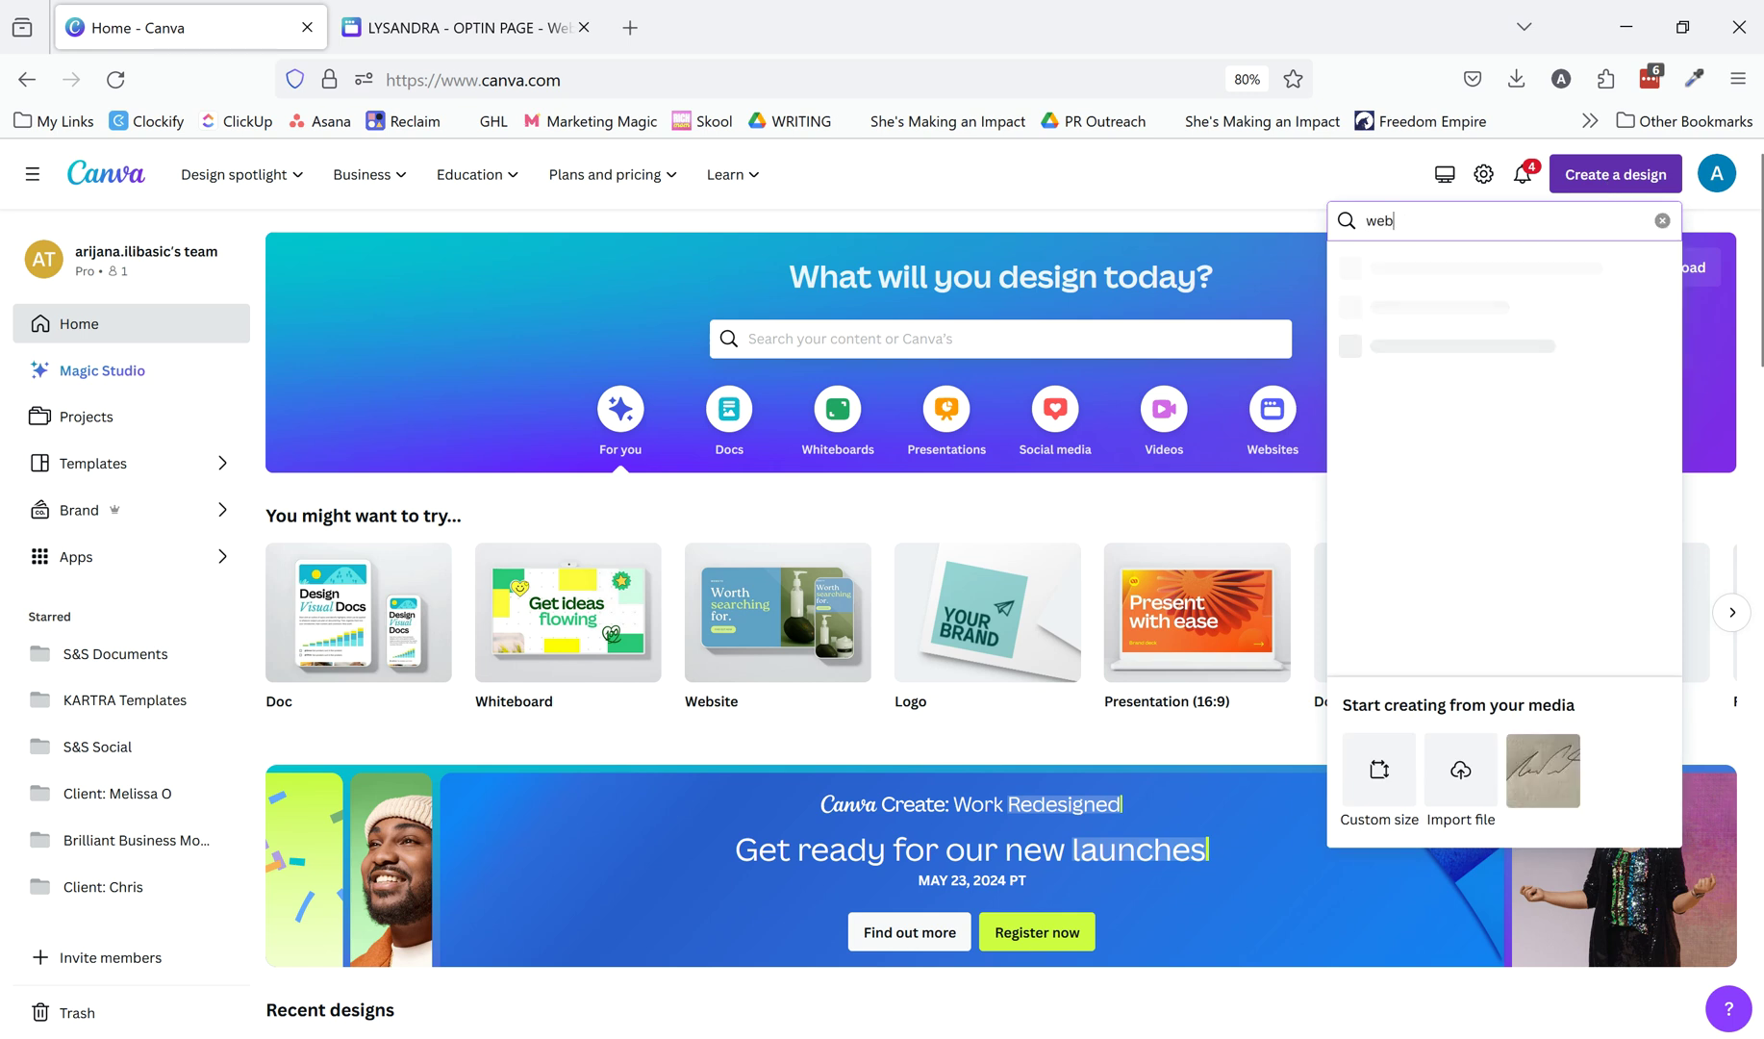
{"action": "type", "text": "si"}
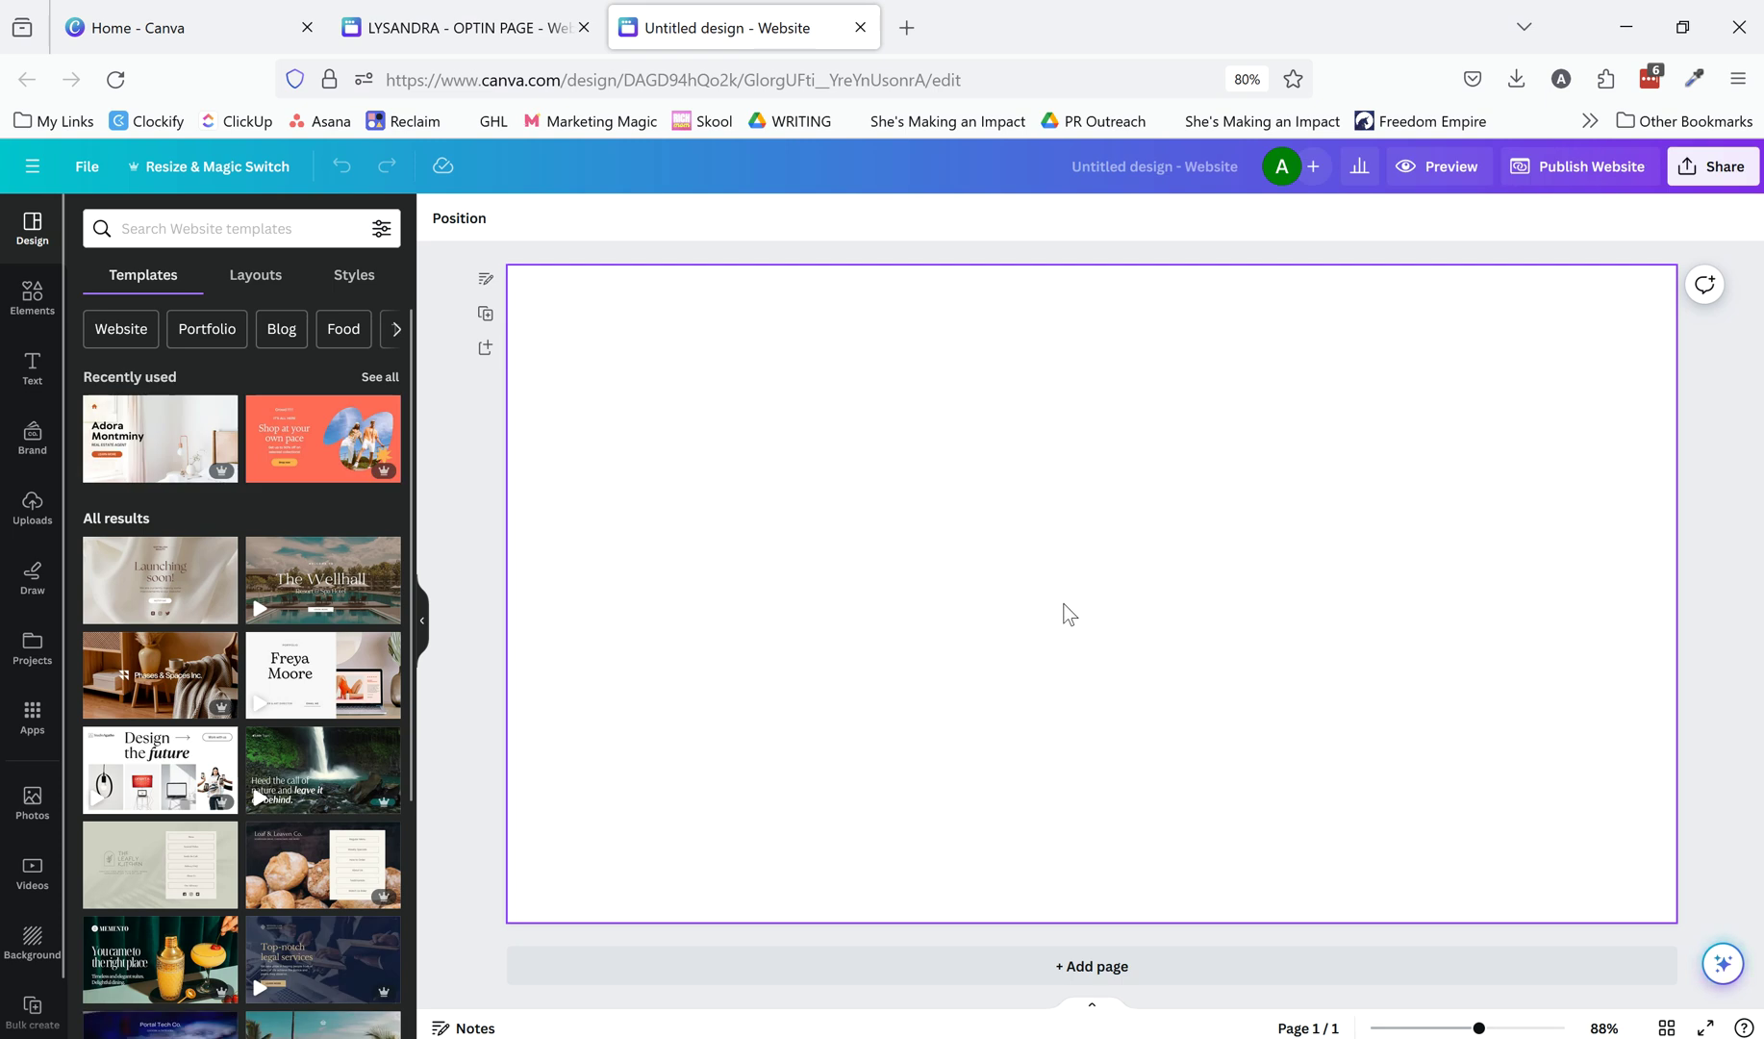
Step: Add three blank pages: page 1 at 710 px, page 2 taller, page 3 at 80 px
{"action": "left_click", "coordinate": [1120, 846]}
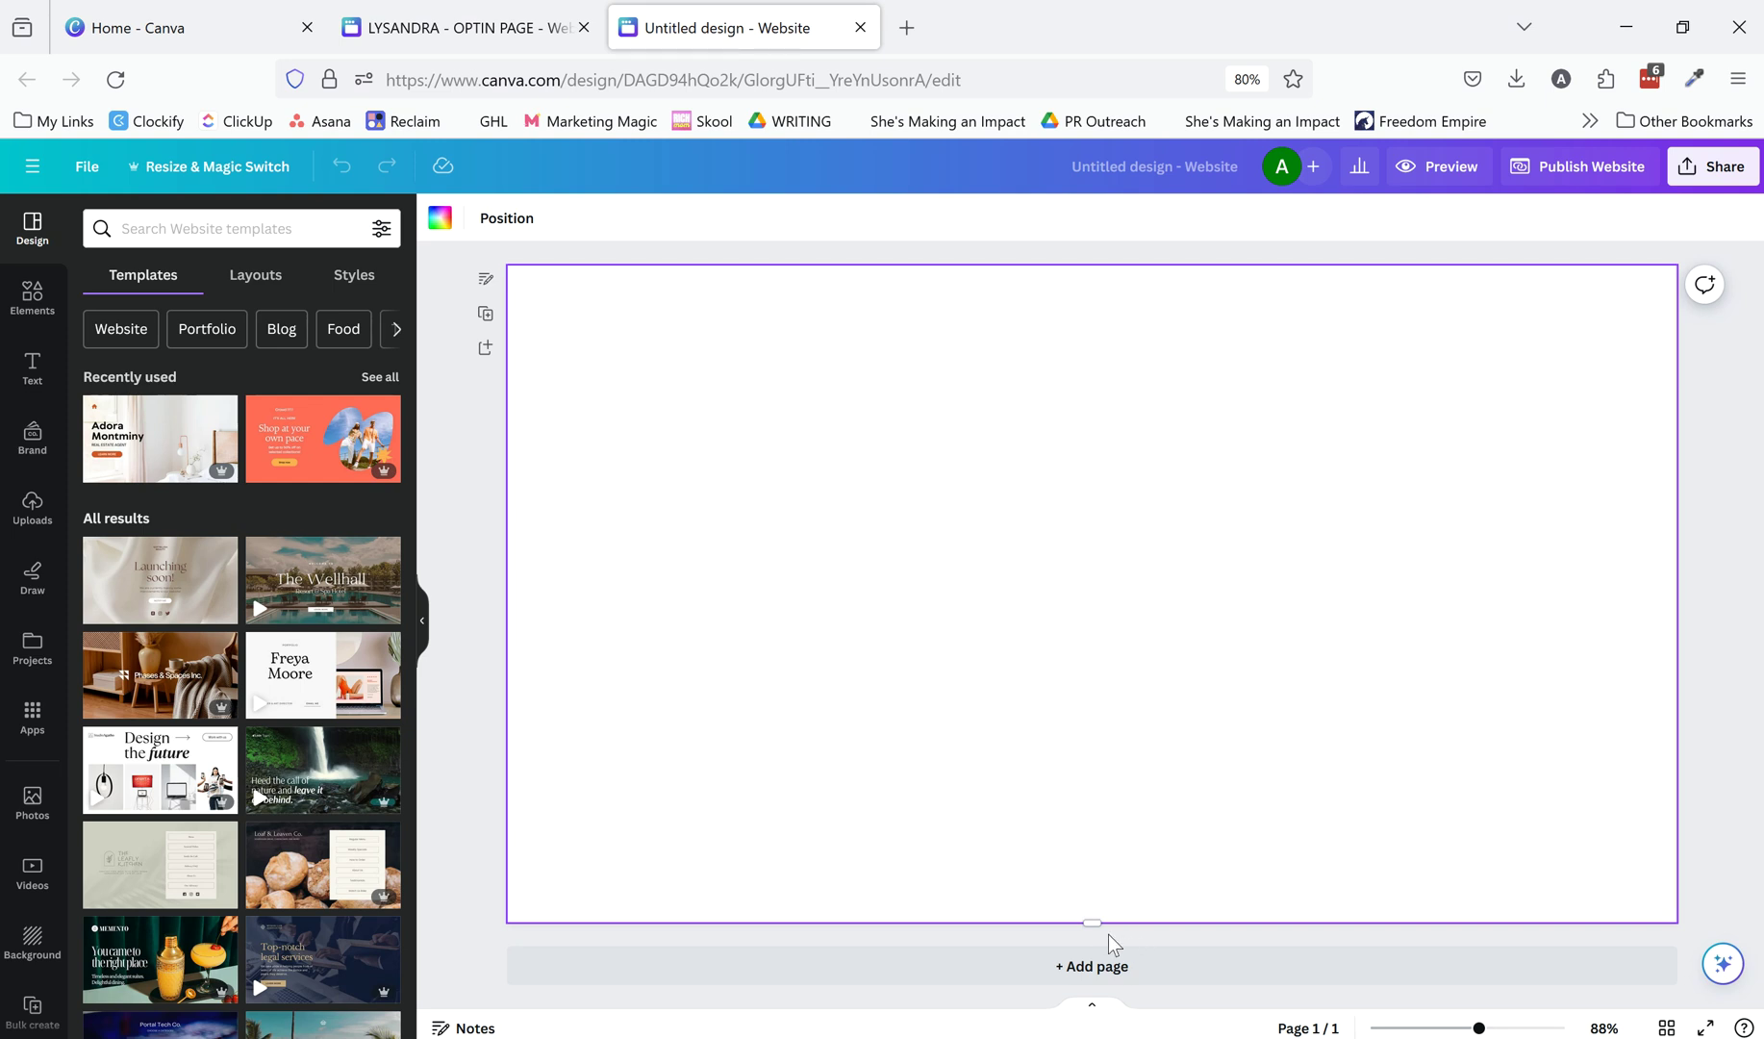
{"action": "left_click_drag", "start_coordinate": [1096, 923], "coordinate": [1080, 747]}
{"action": "left_click", "coordinate": [1018, 803]}
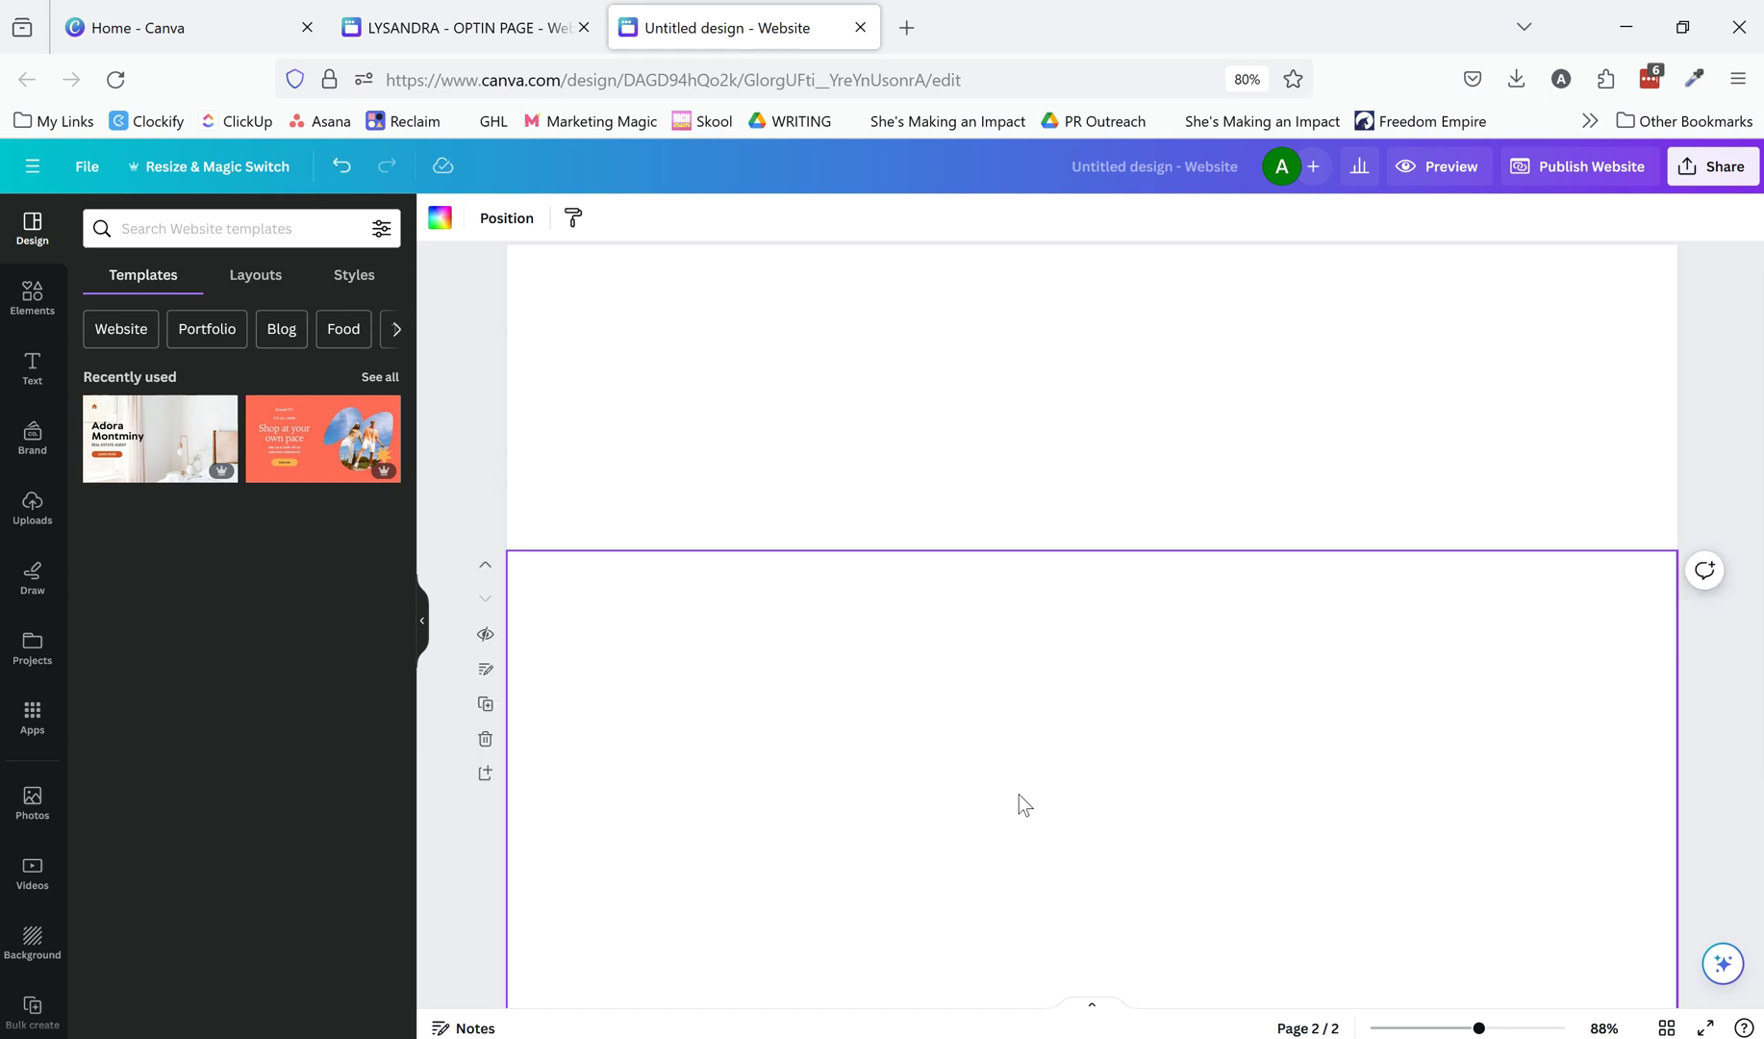
{"action": "left_click_drag", "start_coordinate": [1111, 925], "coordinate": [1104, 1017]}
{"action": "left_click", "coordinate": [1097, 966]}
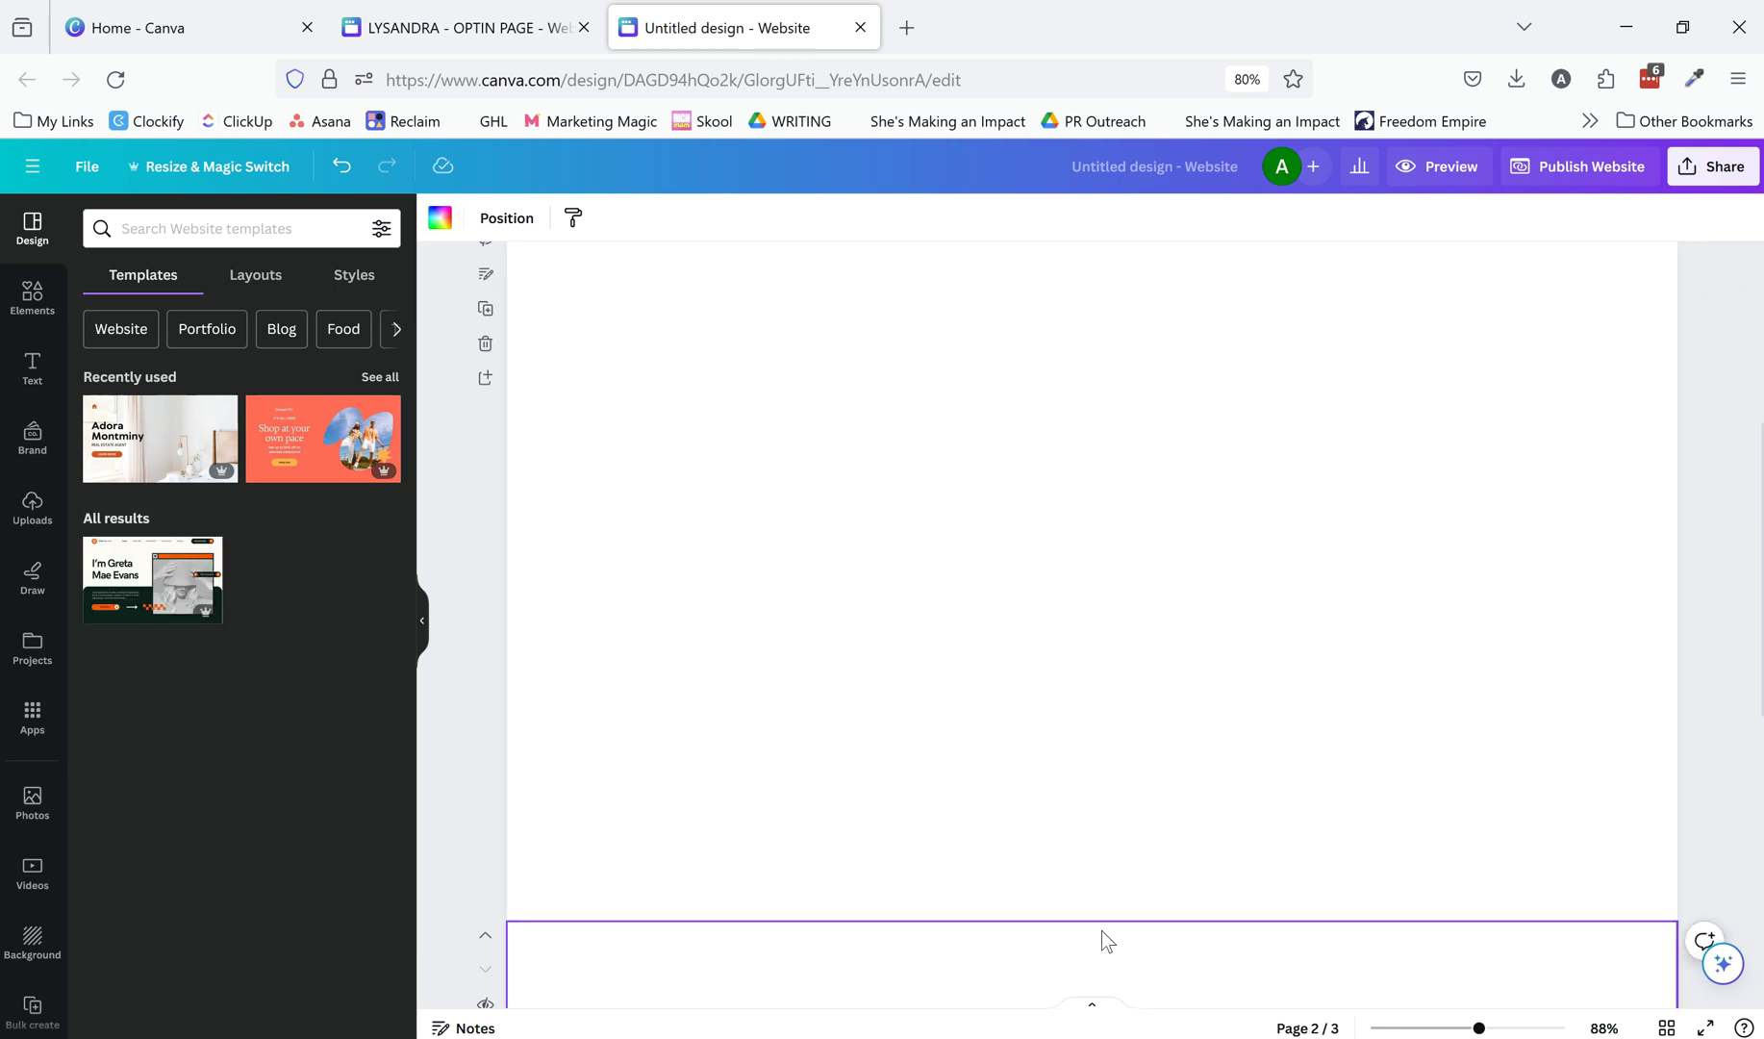
{"action": "left_click_drag", "start_coordinate": [1104, 929], "coordinate": [1067, 639]}
{"action": "left_click", "coordinate": [1039, 485]}
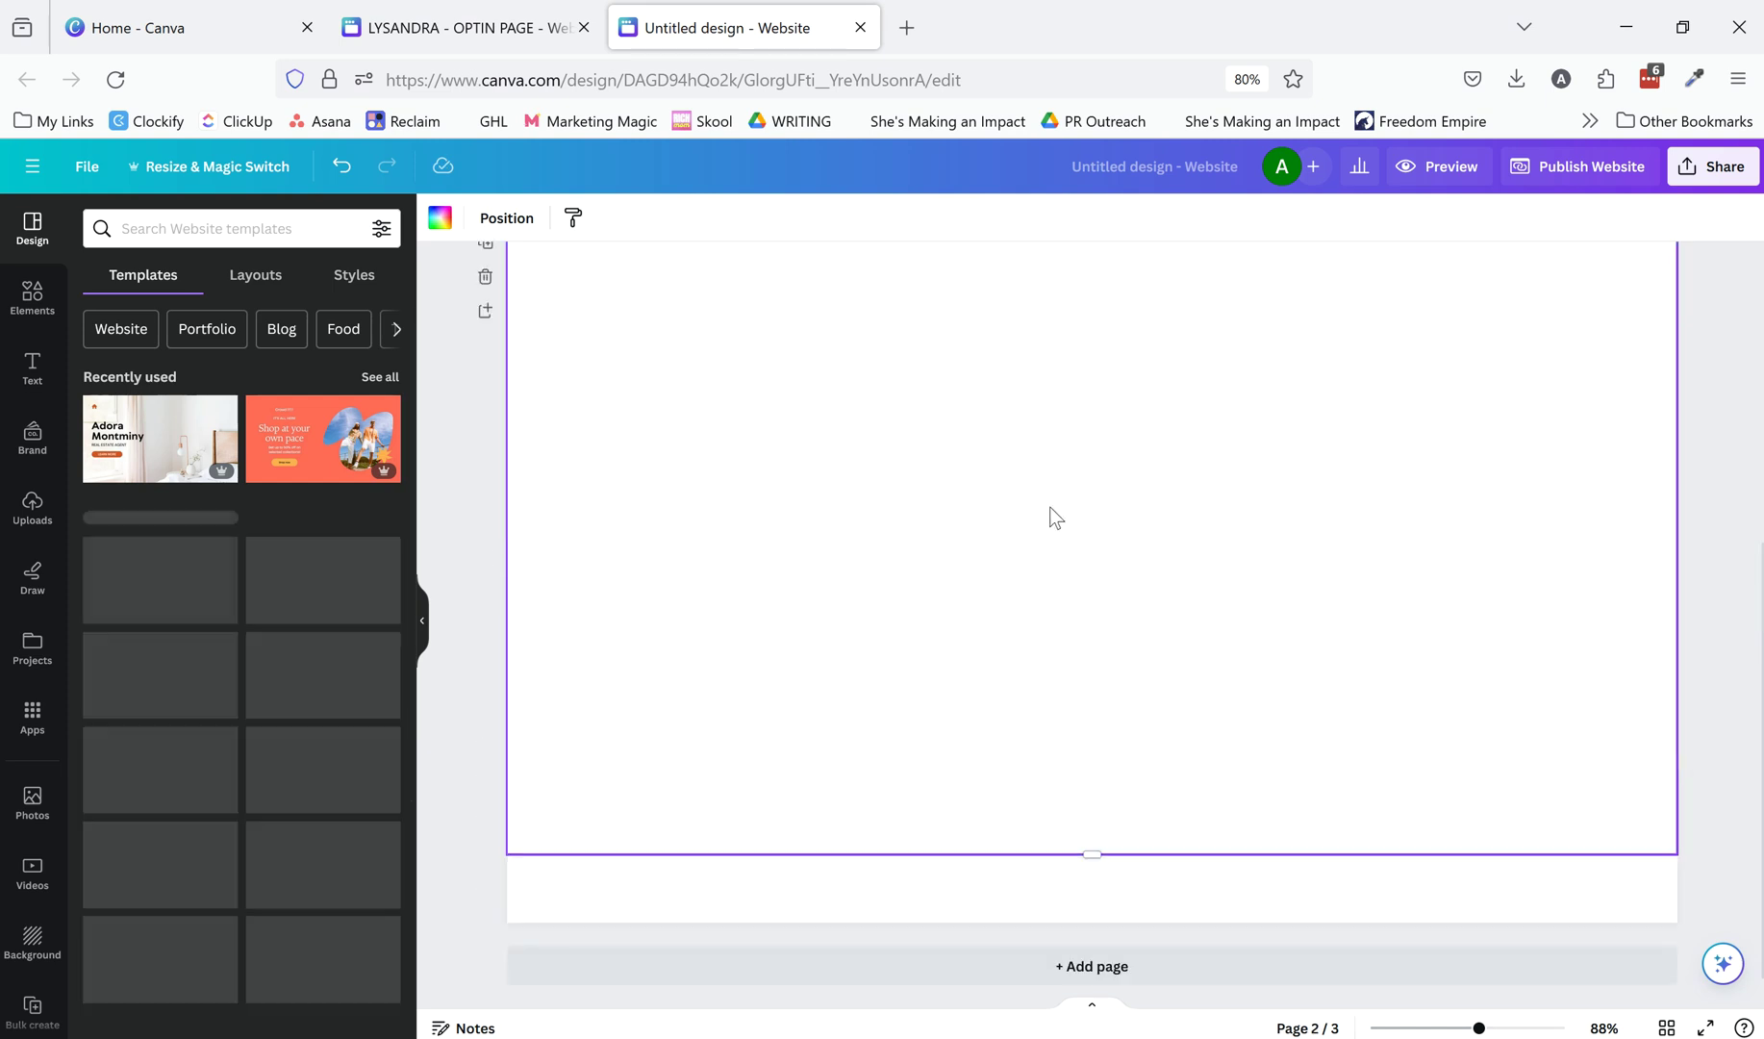
{"action": "scroll", "coordinate": [1034, 588], "scroll_direction": "up", "scroll_amount": 3}
{"action": "left_click", "coordinate": [741, 490]}
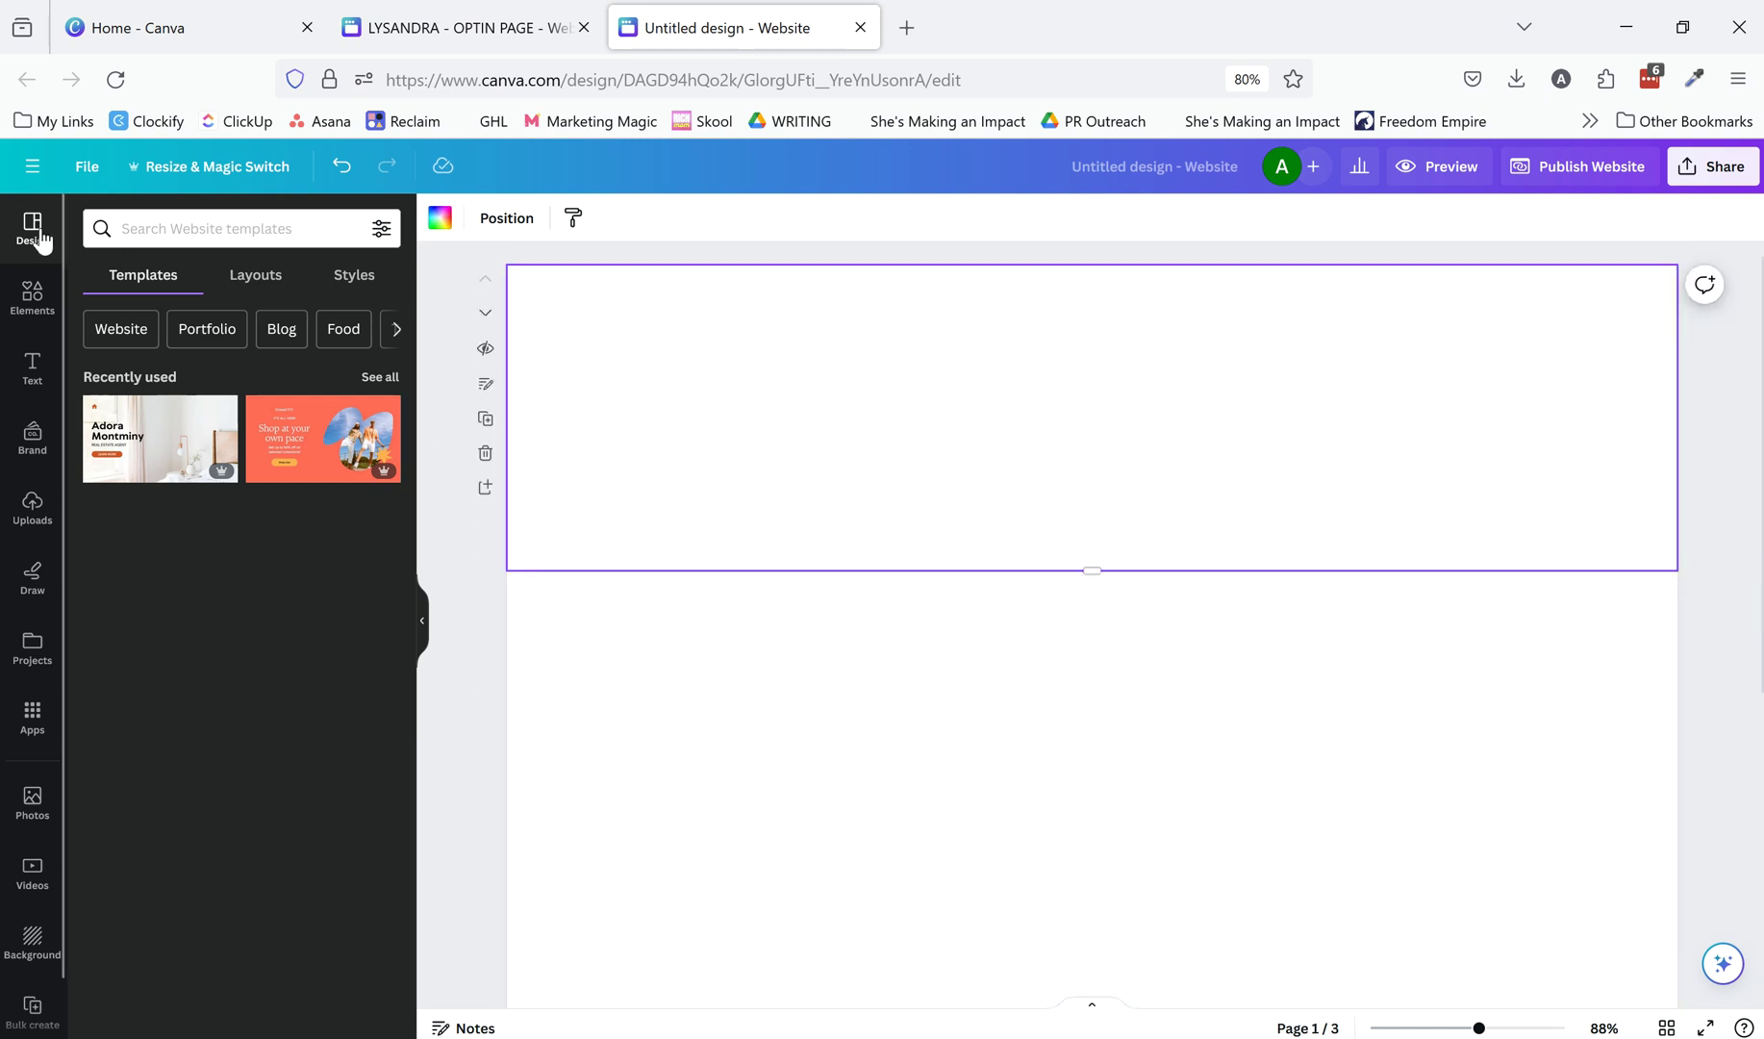
Step: Search templates for 'wellness', then clear it and return to the website templates
{"action": "left_click", "coordinate": [166, 226]}
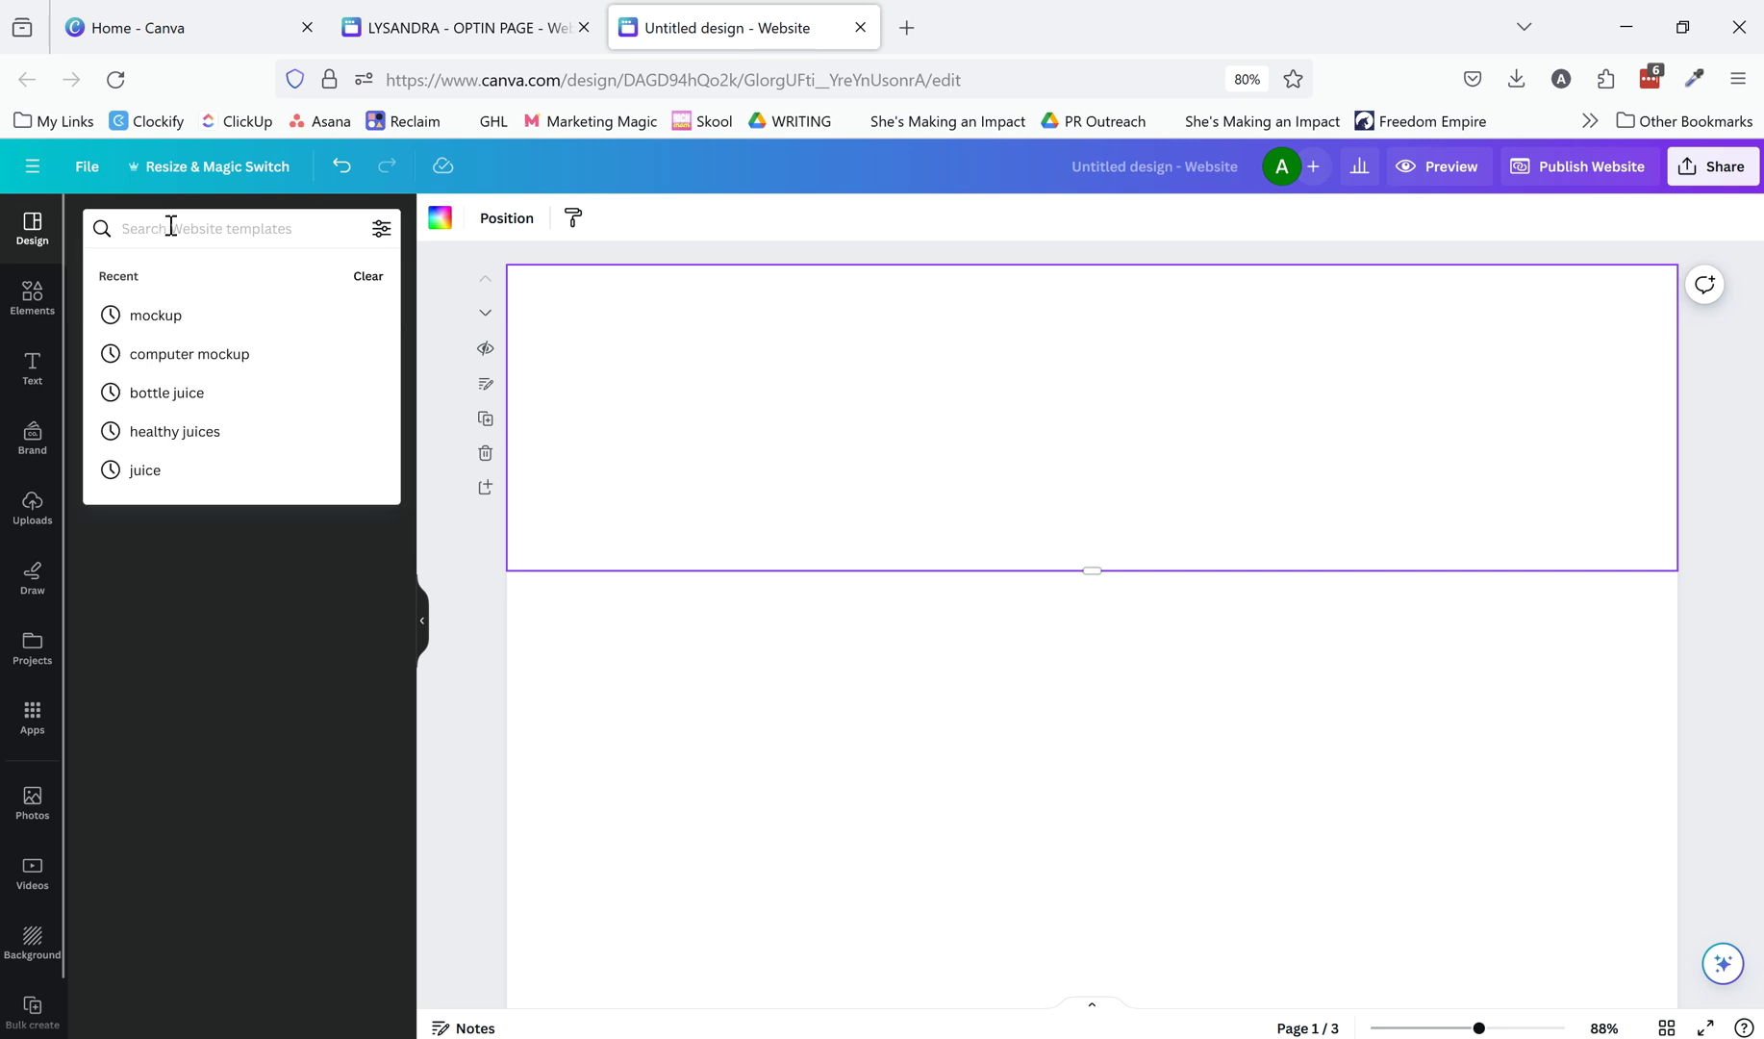
{"action": "left_click", "coordinate": [937, 385]}
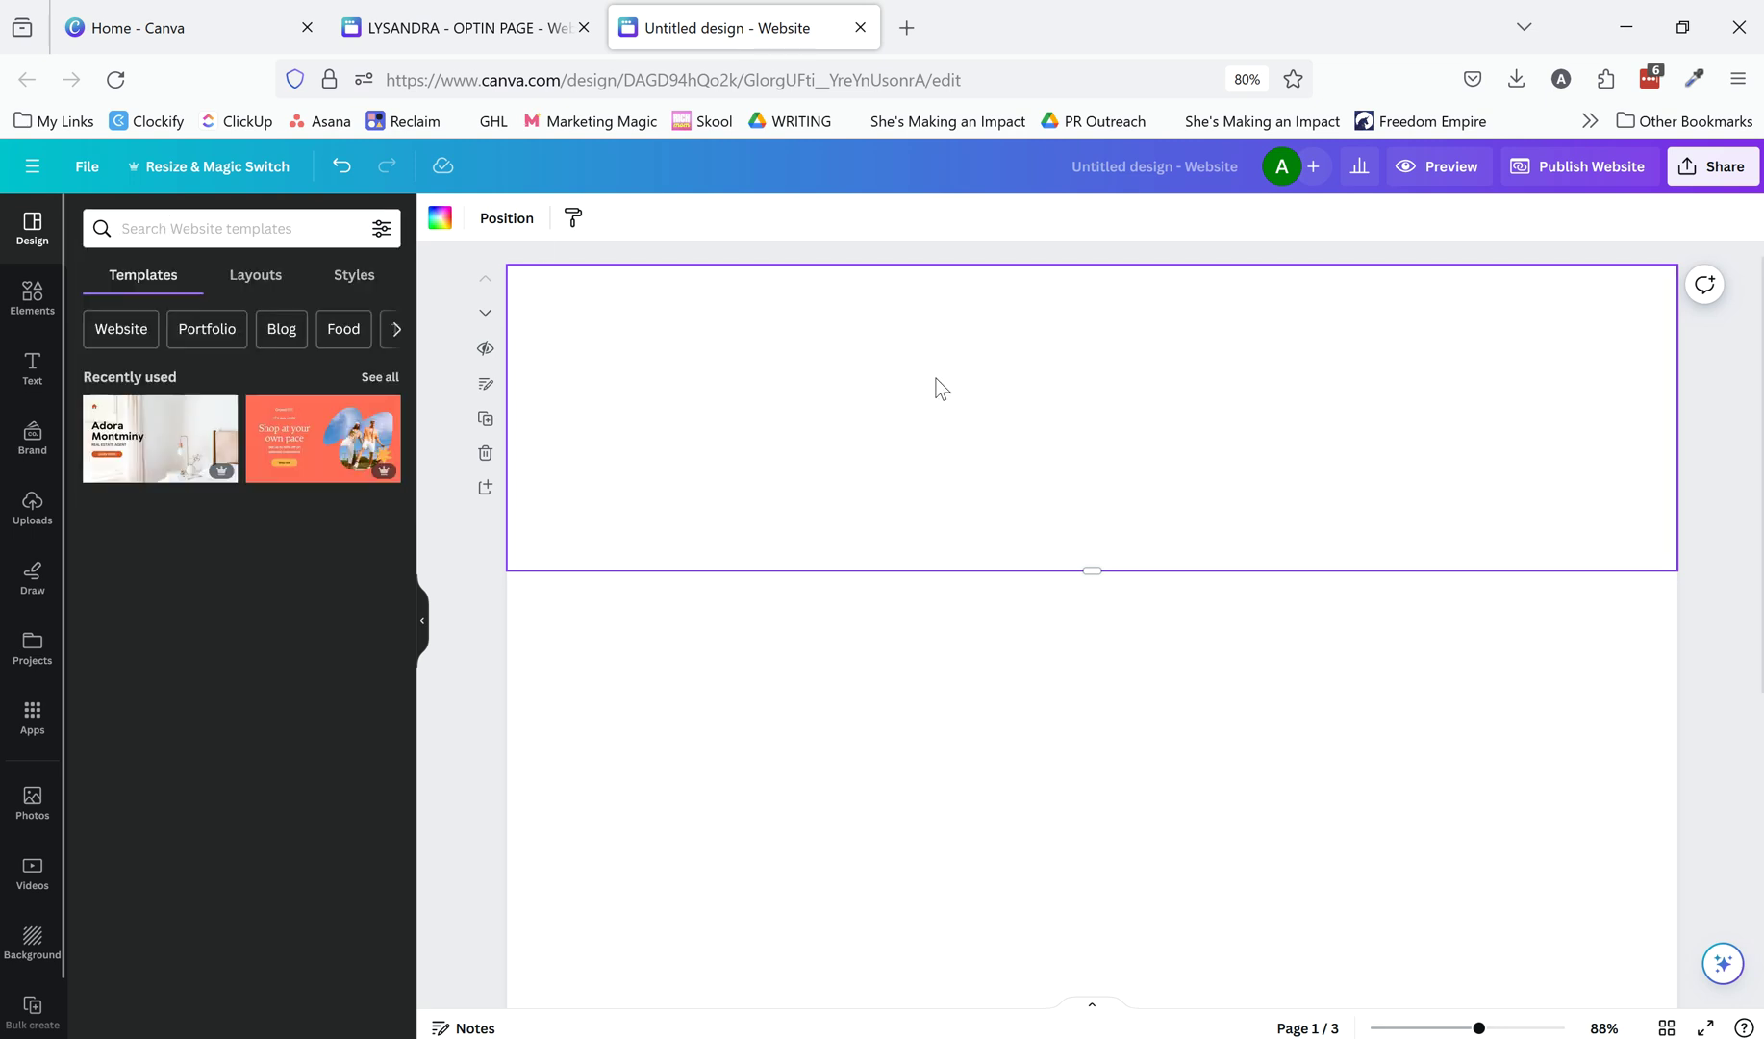
{"action": "left_click", "coordinate": [329, 230]}
{"action": "type", "text": "wellness"}
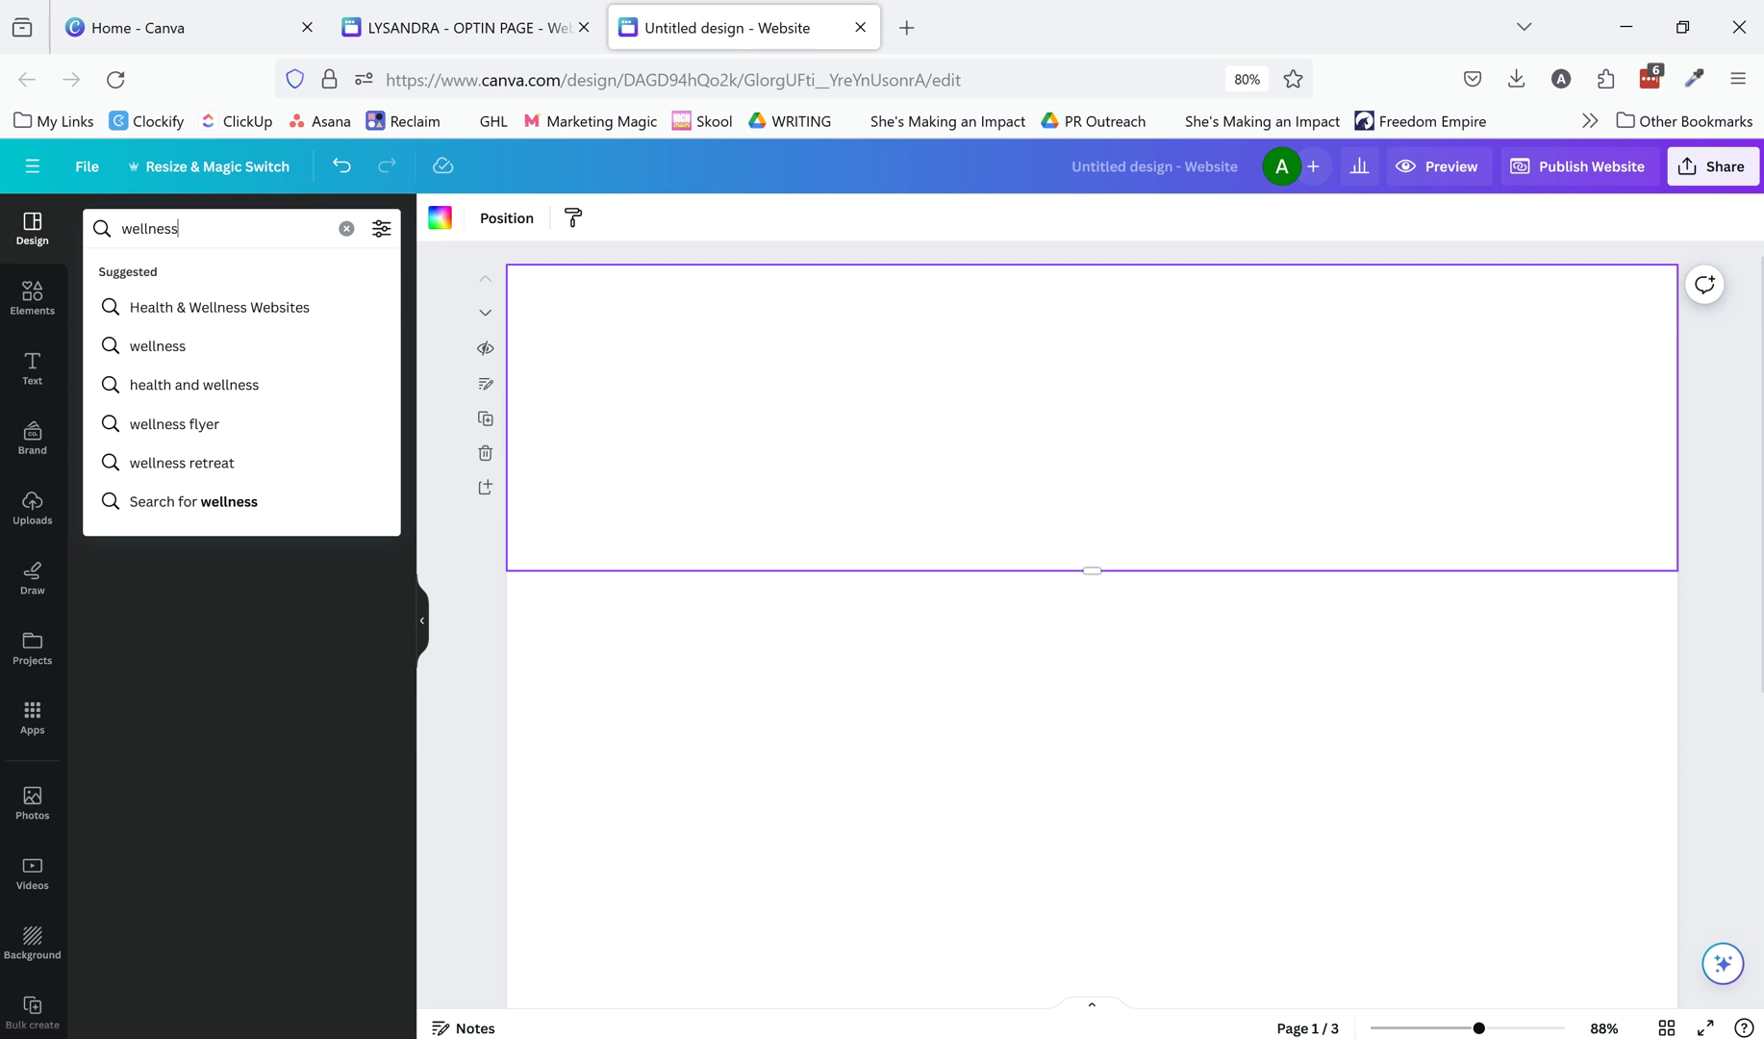
{"action": "key", "text": "Return"}
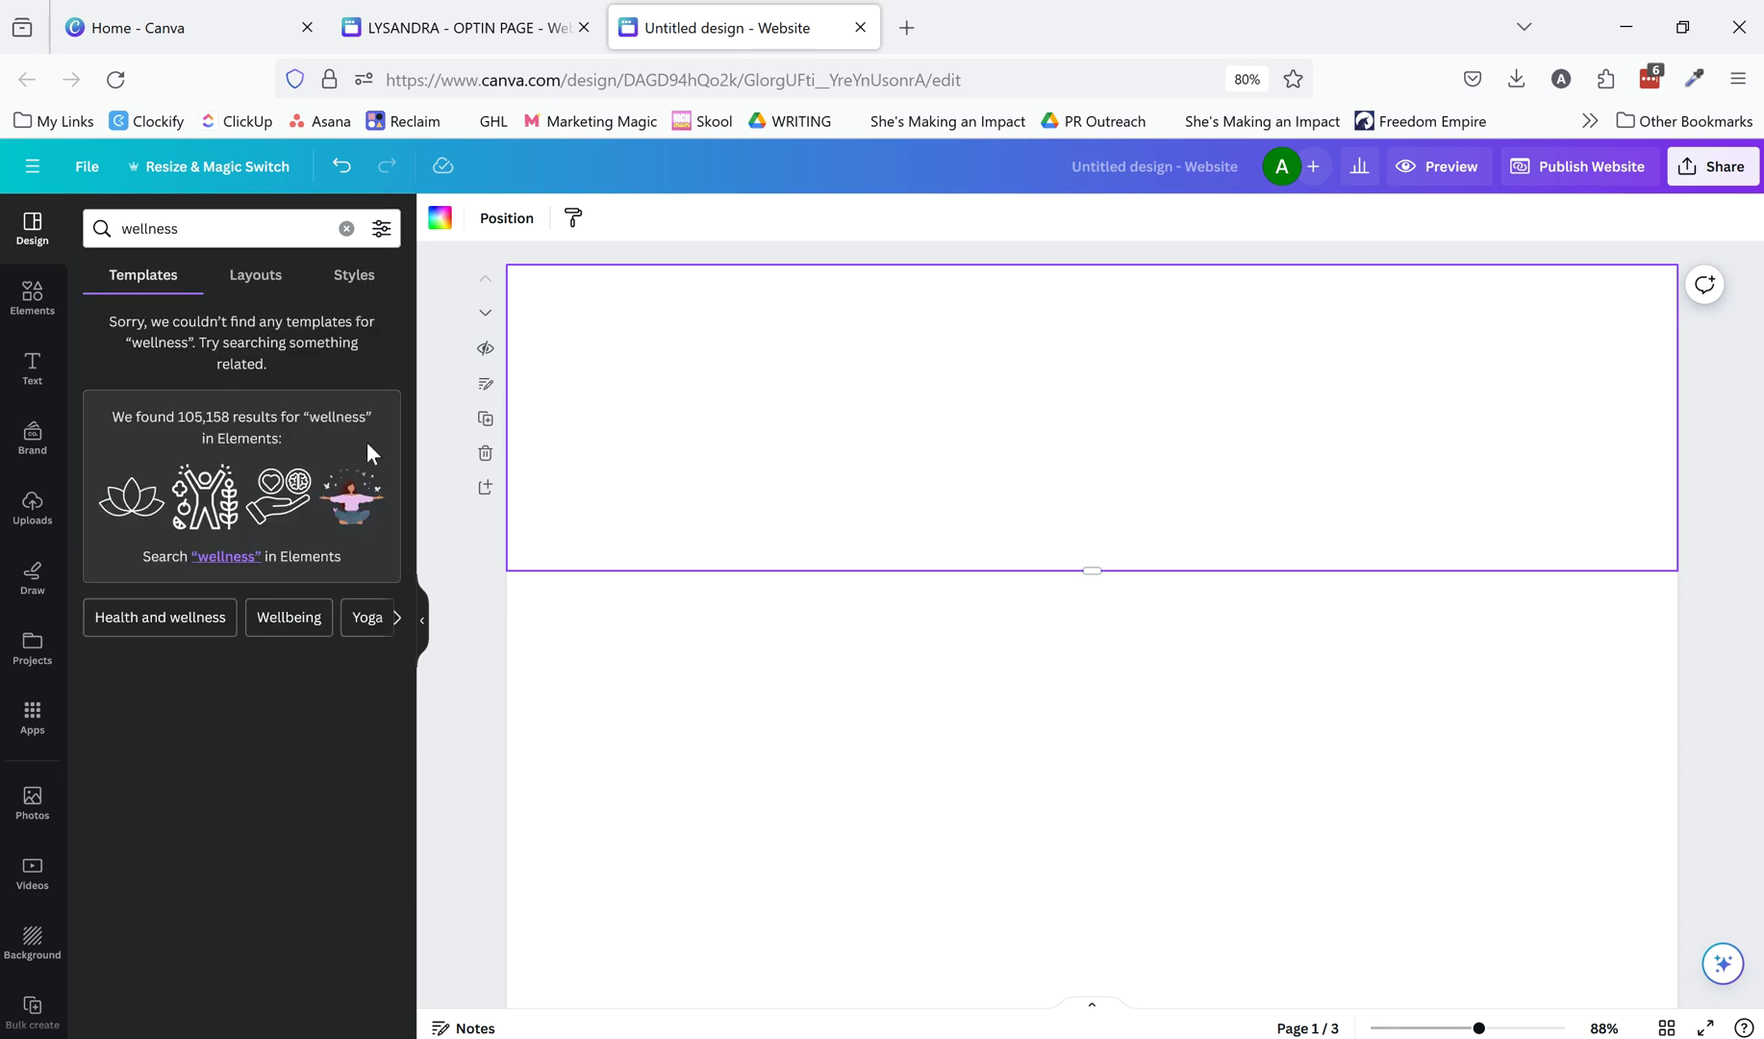
{"action": "left_click", "coordinate": [262, 287]}
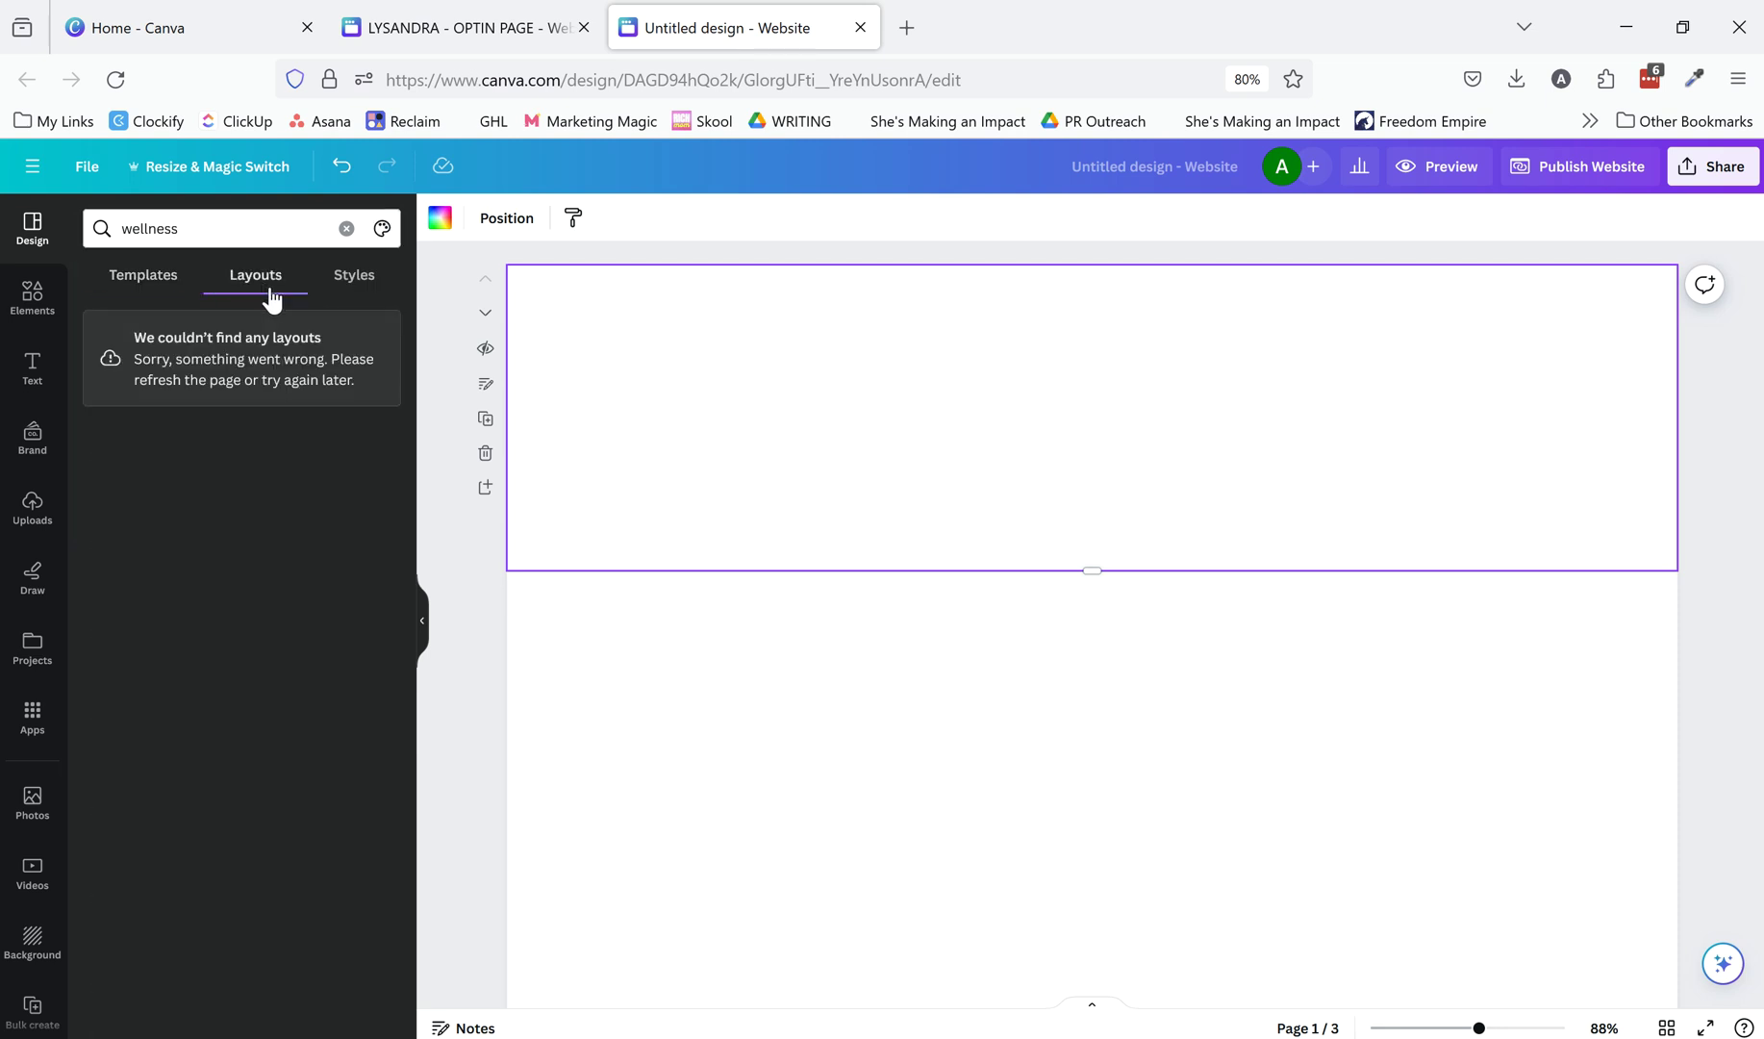
{"action": "left_click", "coordinate": [346, 230]}
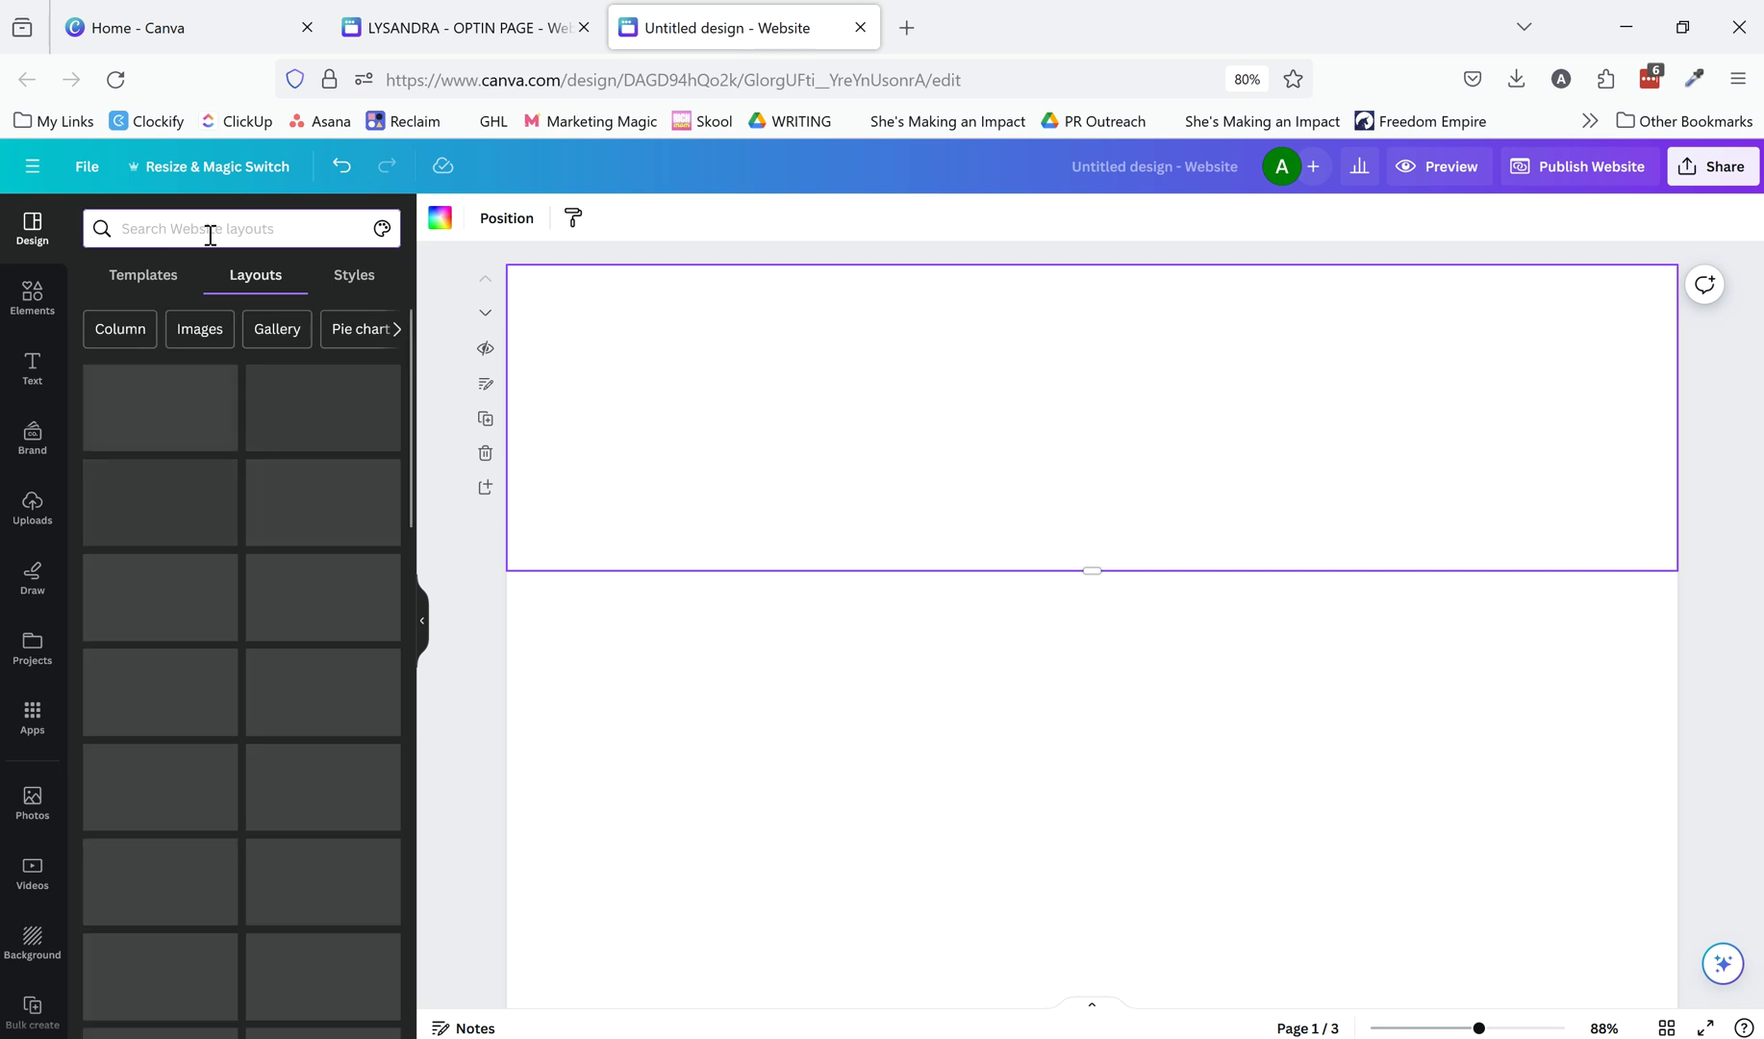
{"action": "left_click", "coordinate": [166, 278]}
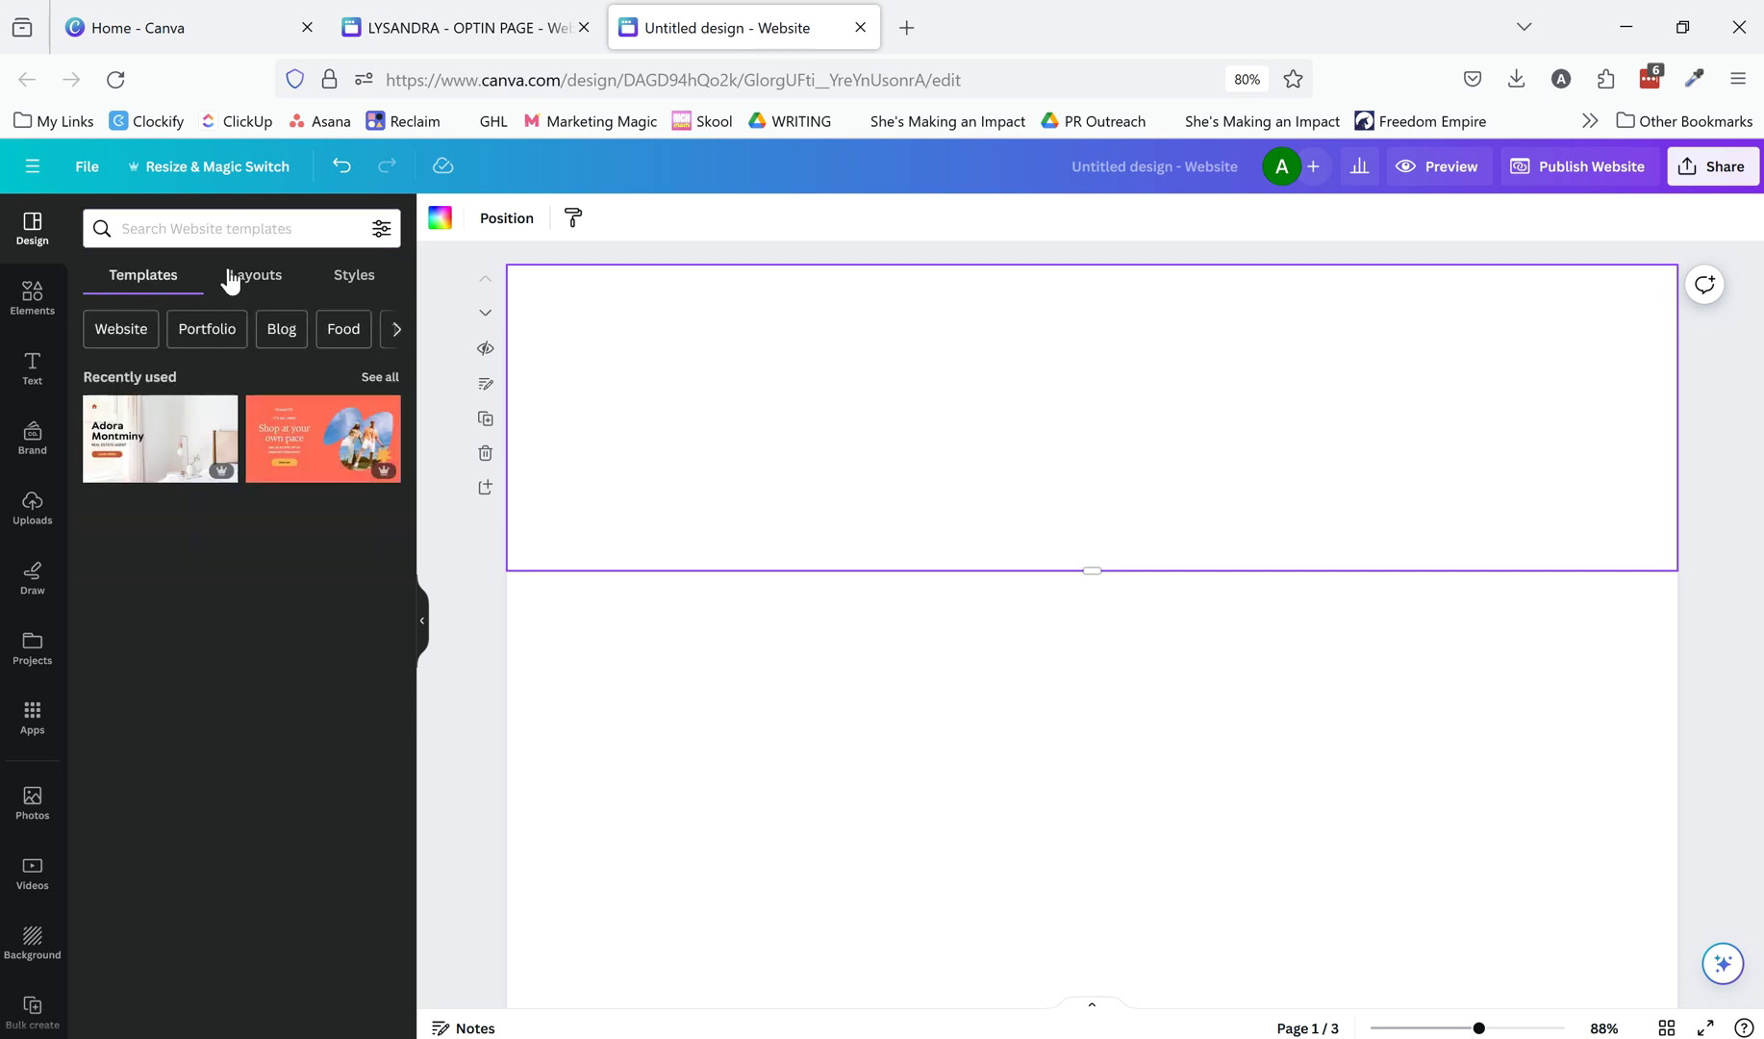
{"action": "left_click", "coordinate": [113, 330]}
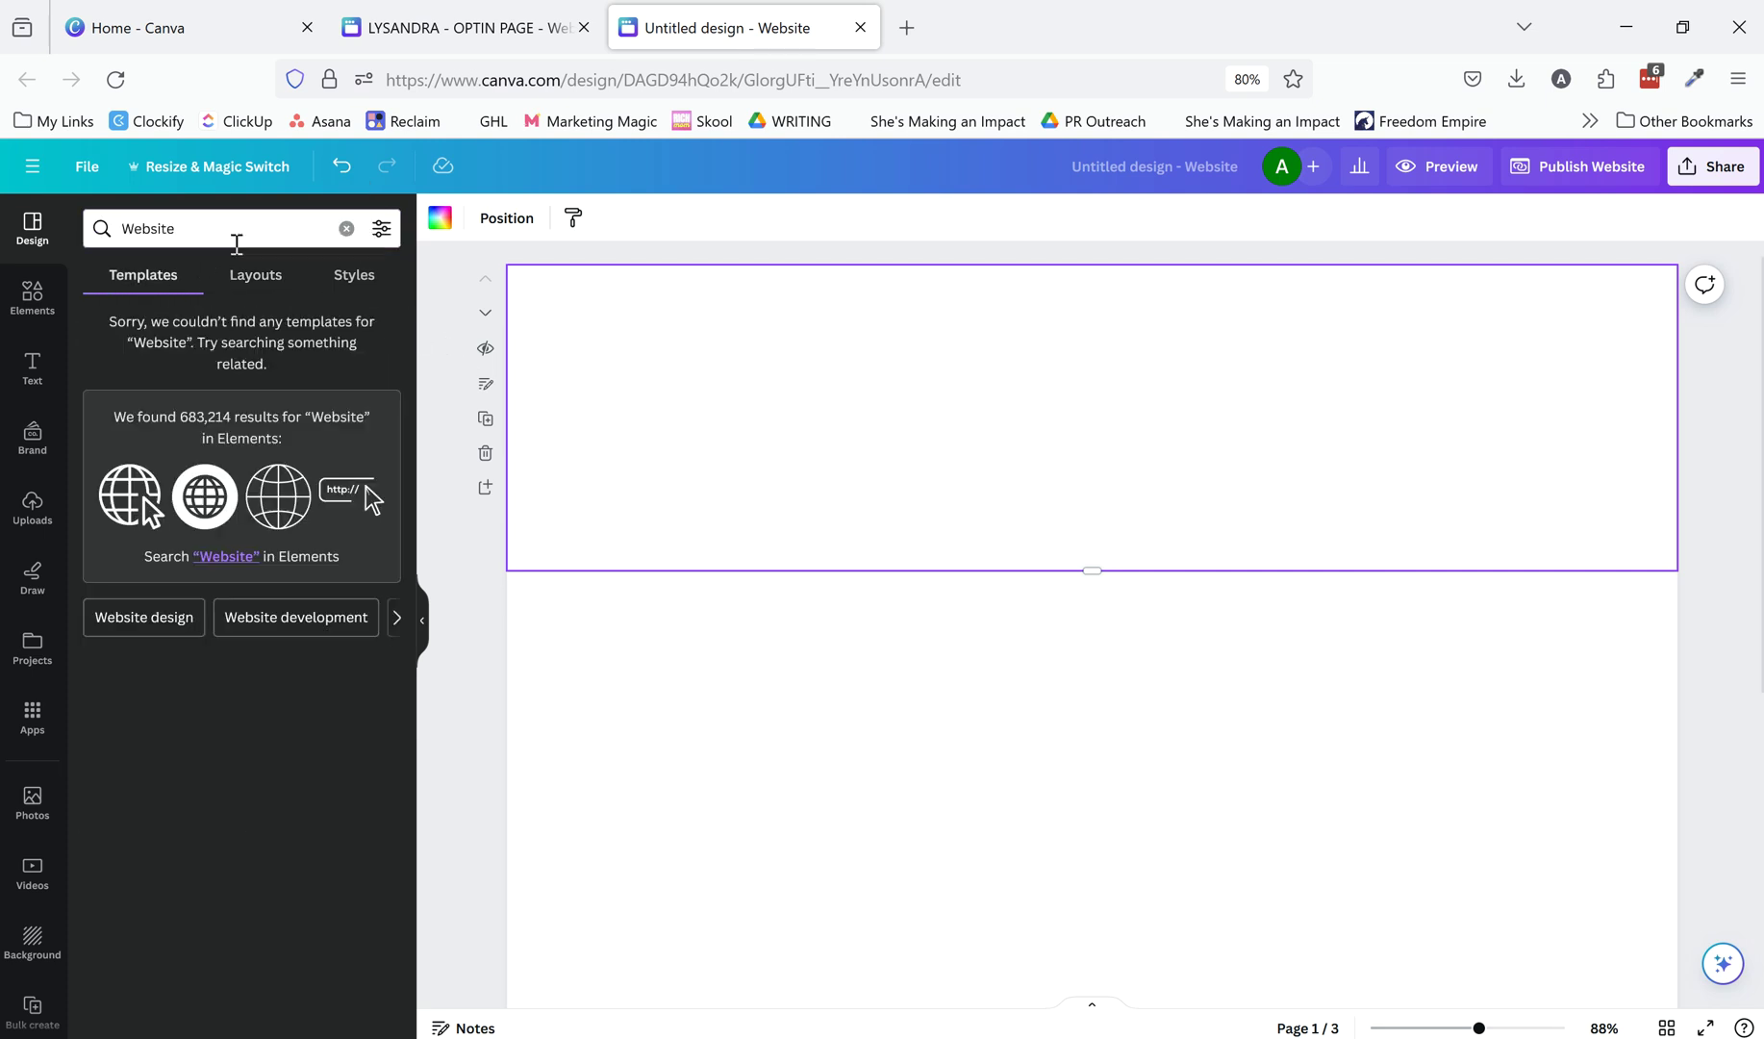
{"action": "key", "text": "Escape"}
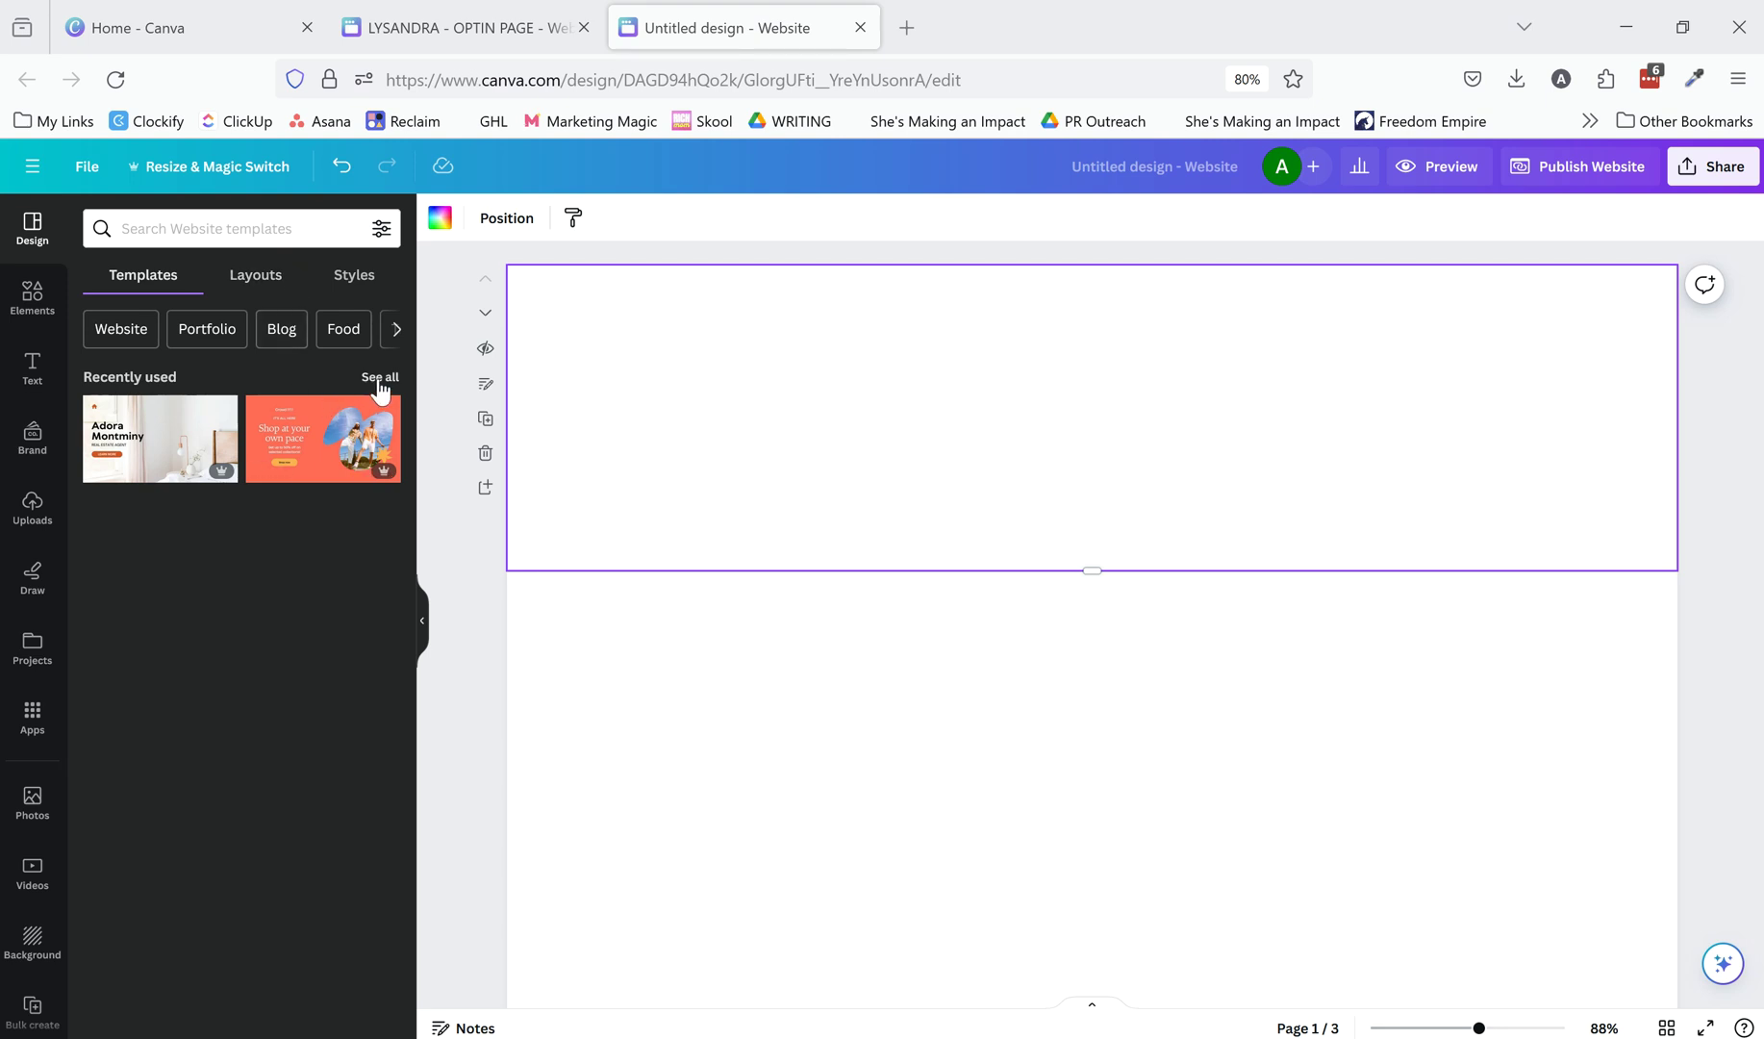
Step: Open the Parenting podcast Video Podcast Website template from Recently used
{"action": "left_click", "coordinate": [166, 227]}
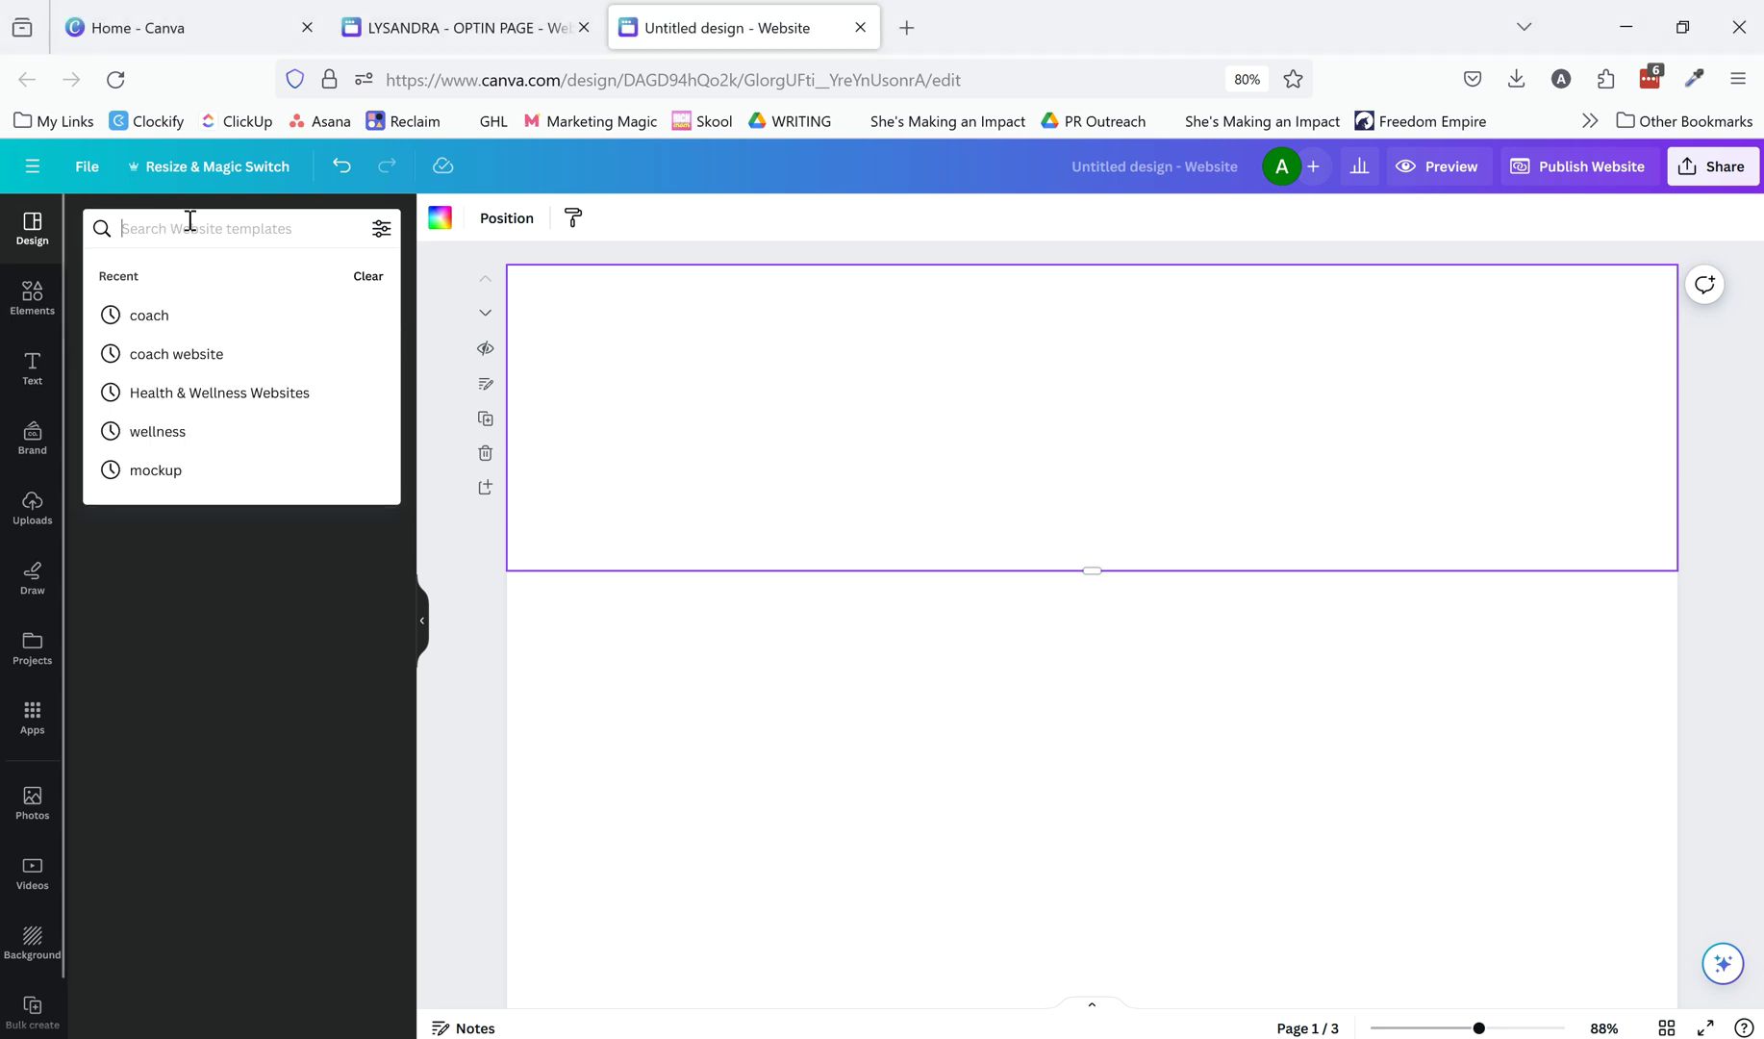
{"action": "left_click", "coordinate": [598, 360]}
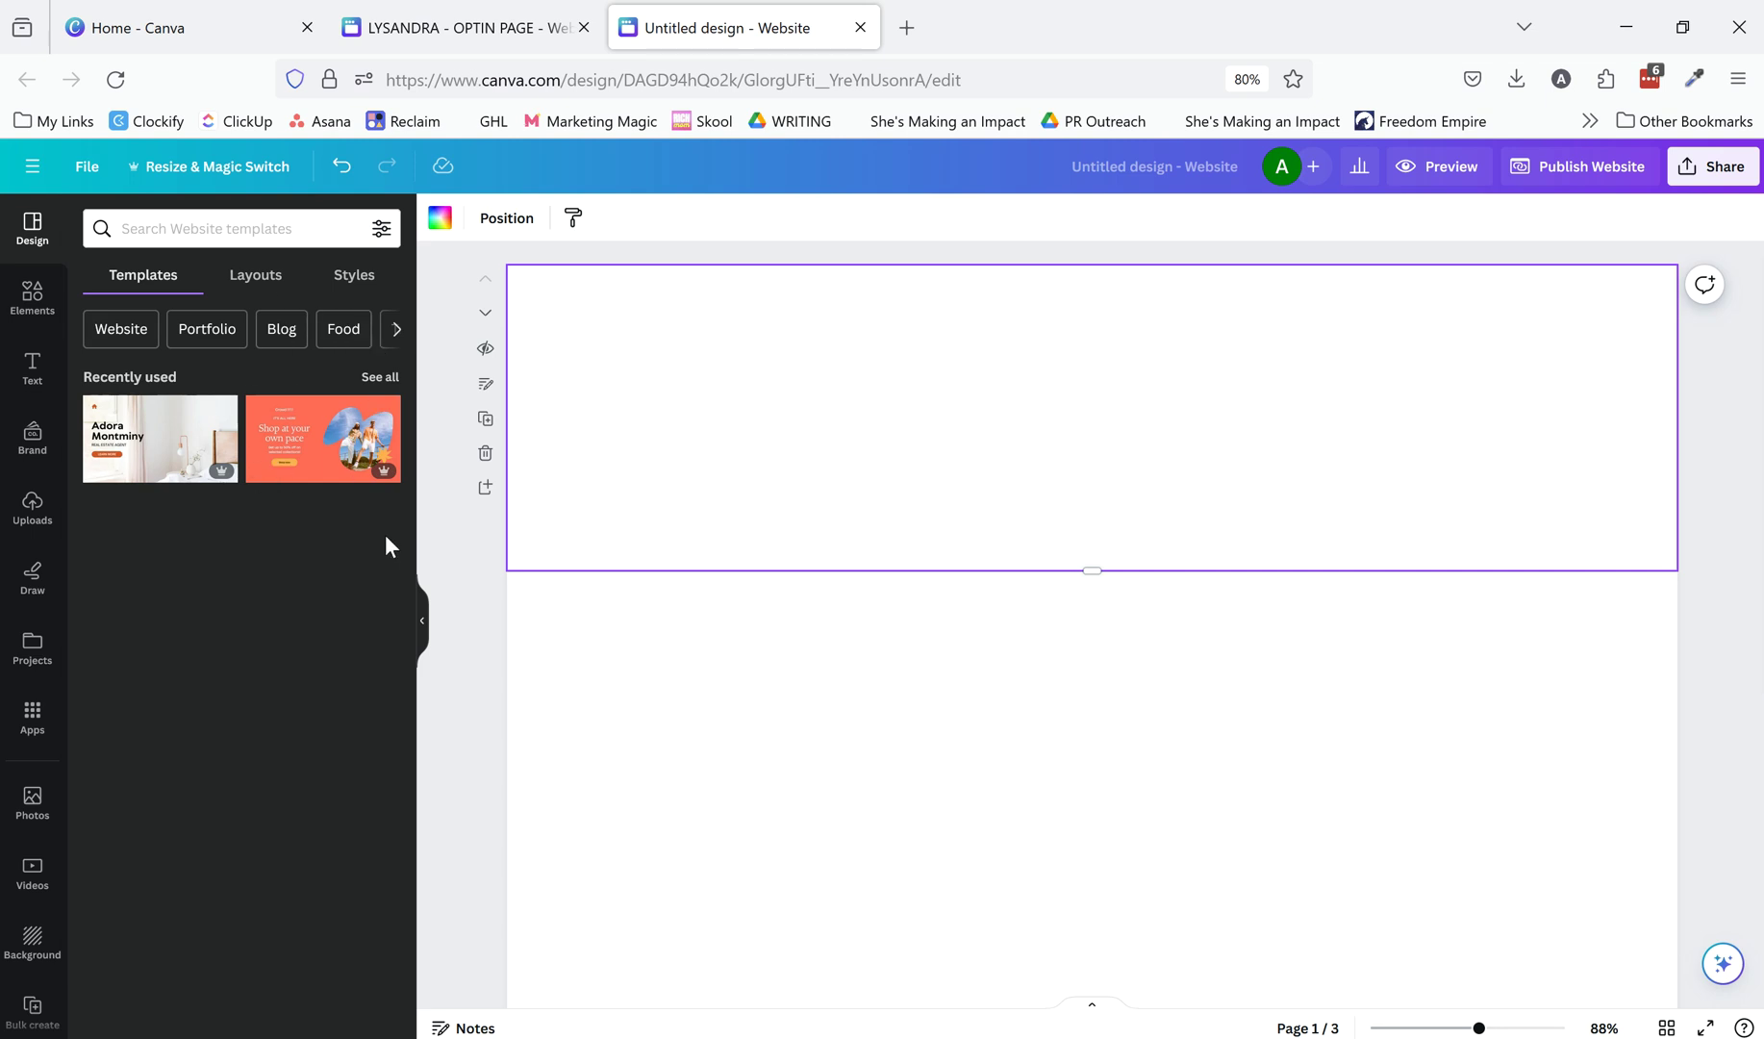
{"action": "left_click", "coordinate": [380, 380]}
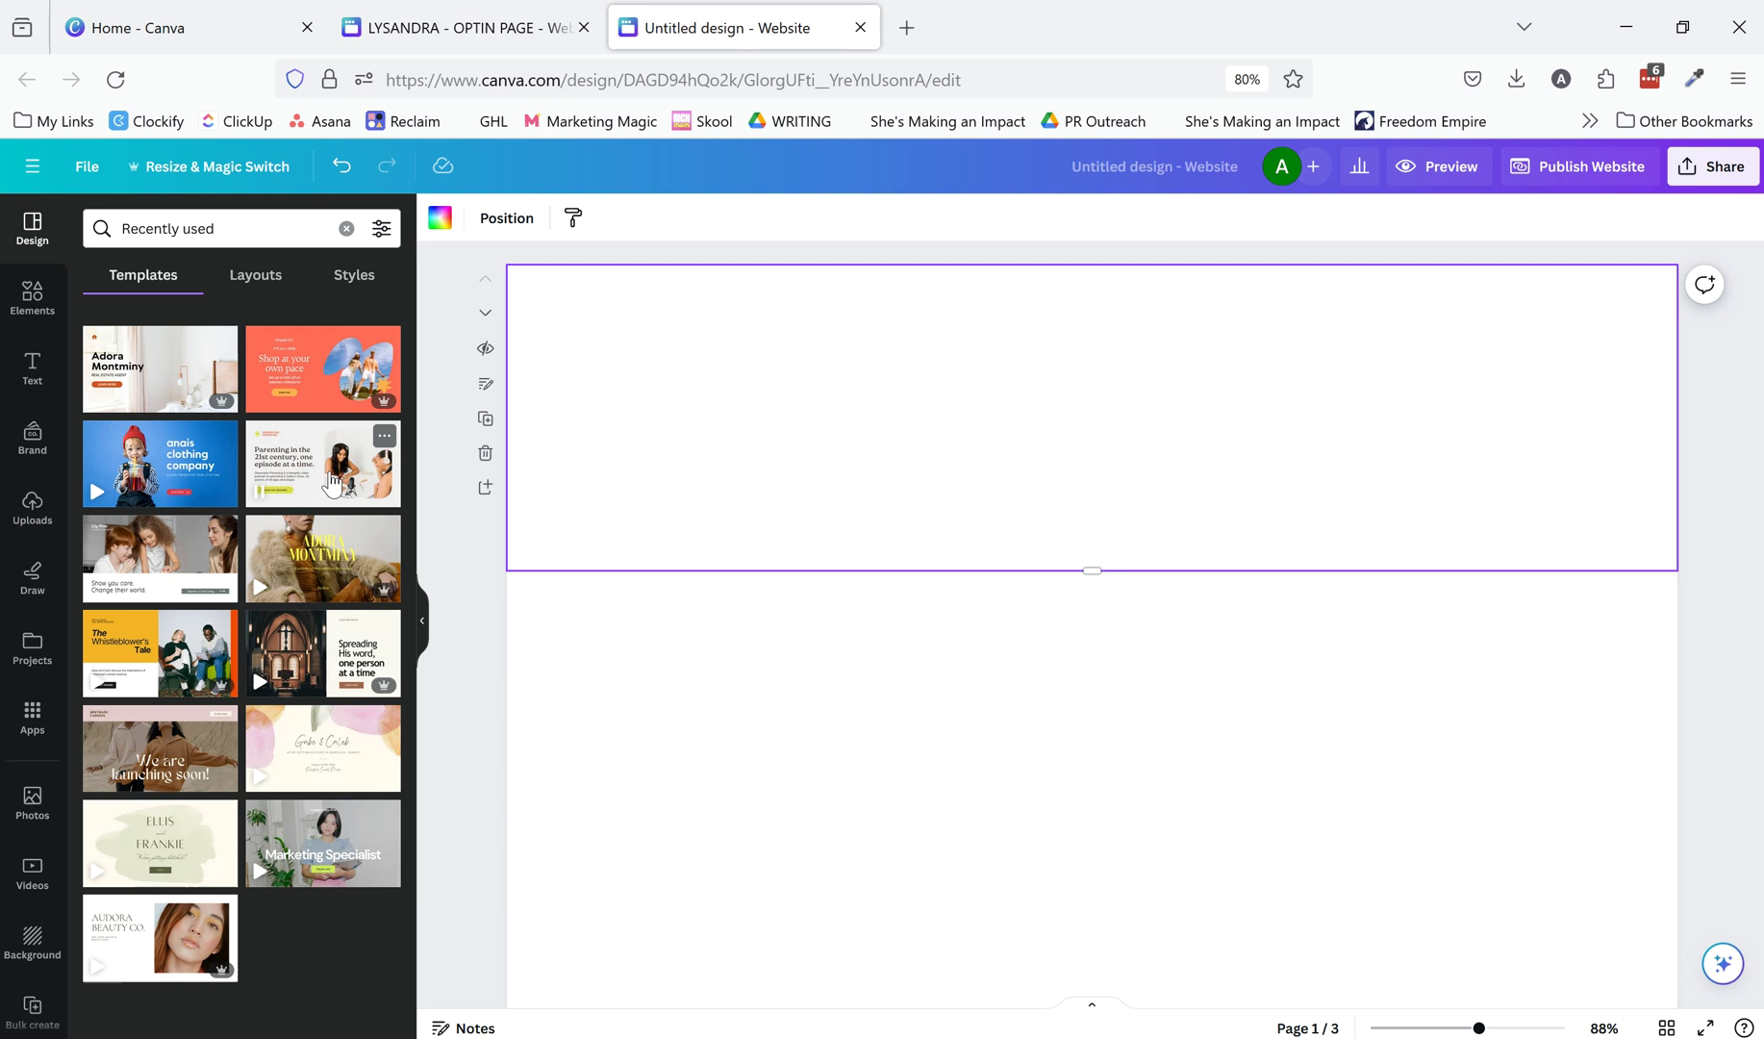
{"action": "left_click", "coordinate": [332, 481]}
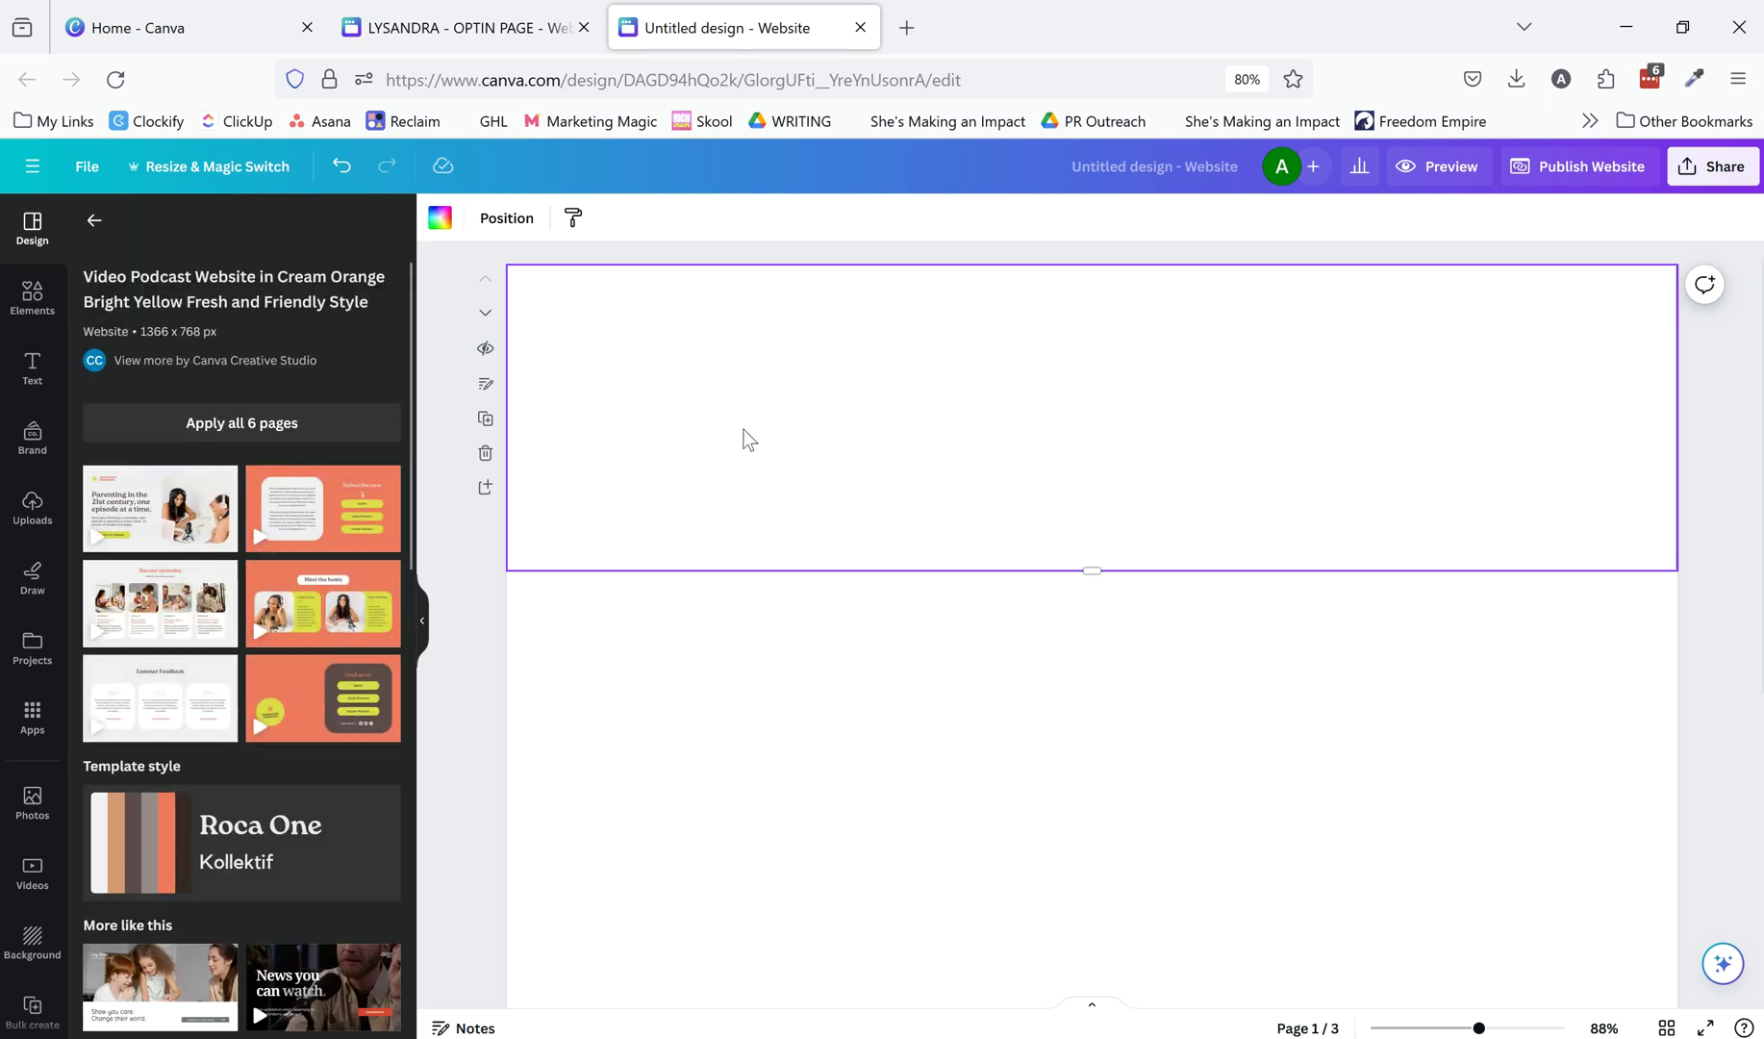
Step: Apply the template's 'Parenting in the 21st century' hero to page 1
{"action": "left_click", "coordinate": [177, 514]}
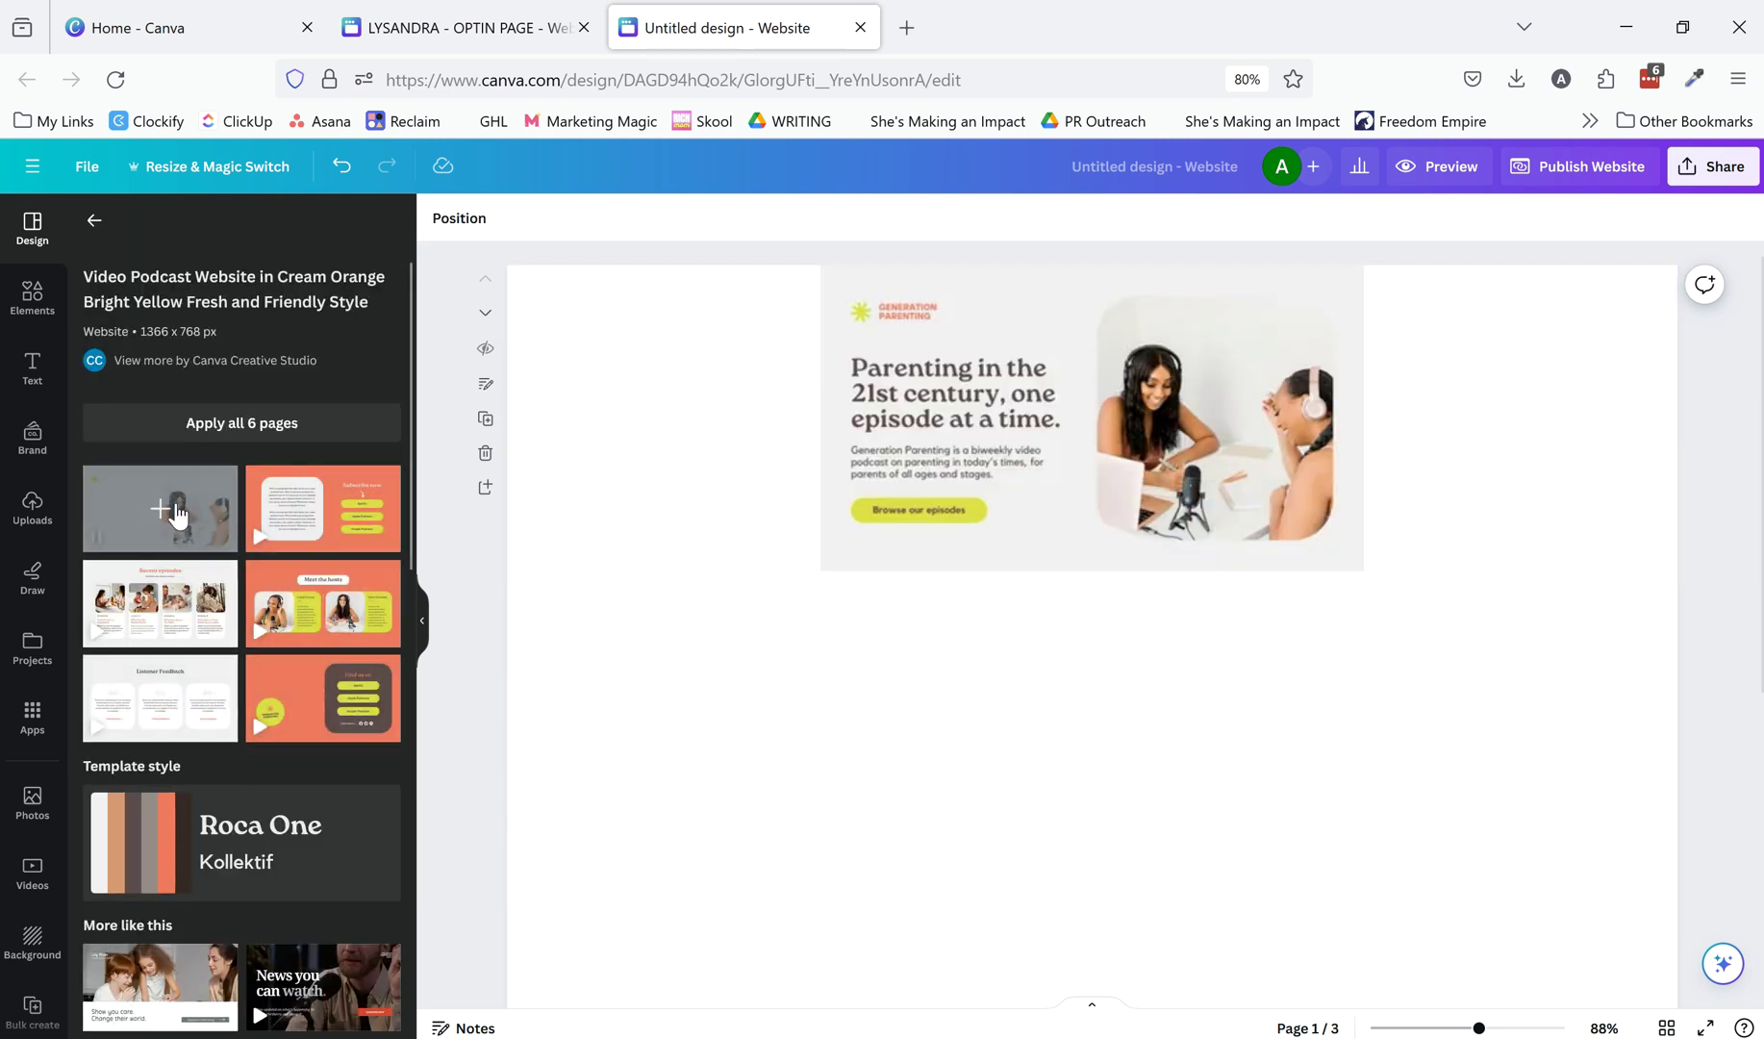
{"action": "left_click", "coordinate": [978, 416]}
{"action": "left_click", "coordinate": [759, 456]}
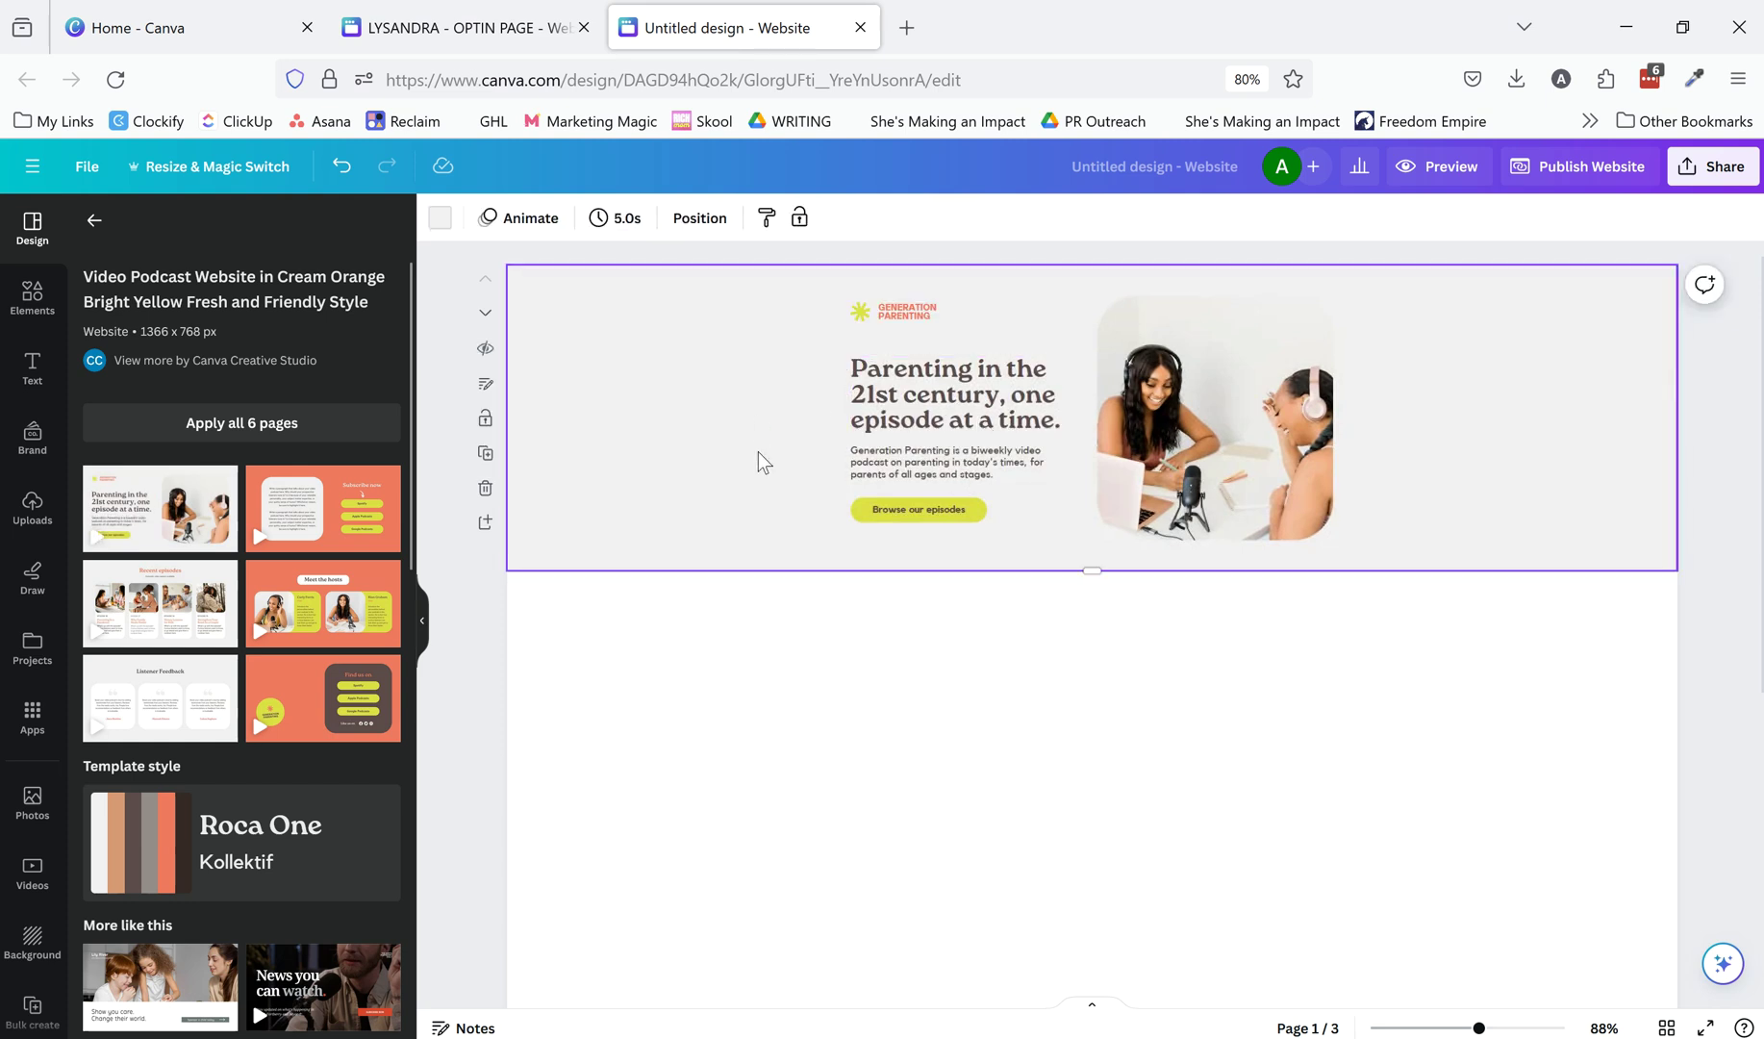
Step: Fill page 2 with the template's Recent episodes section
{"action": "left_click", "coordinate": [689, 640]}
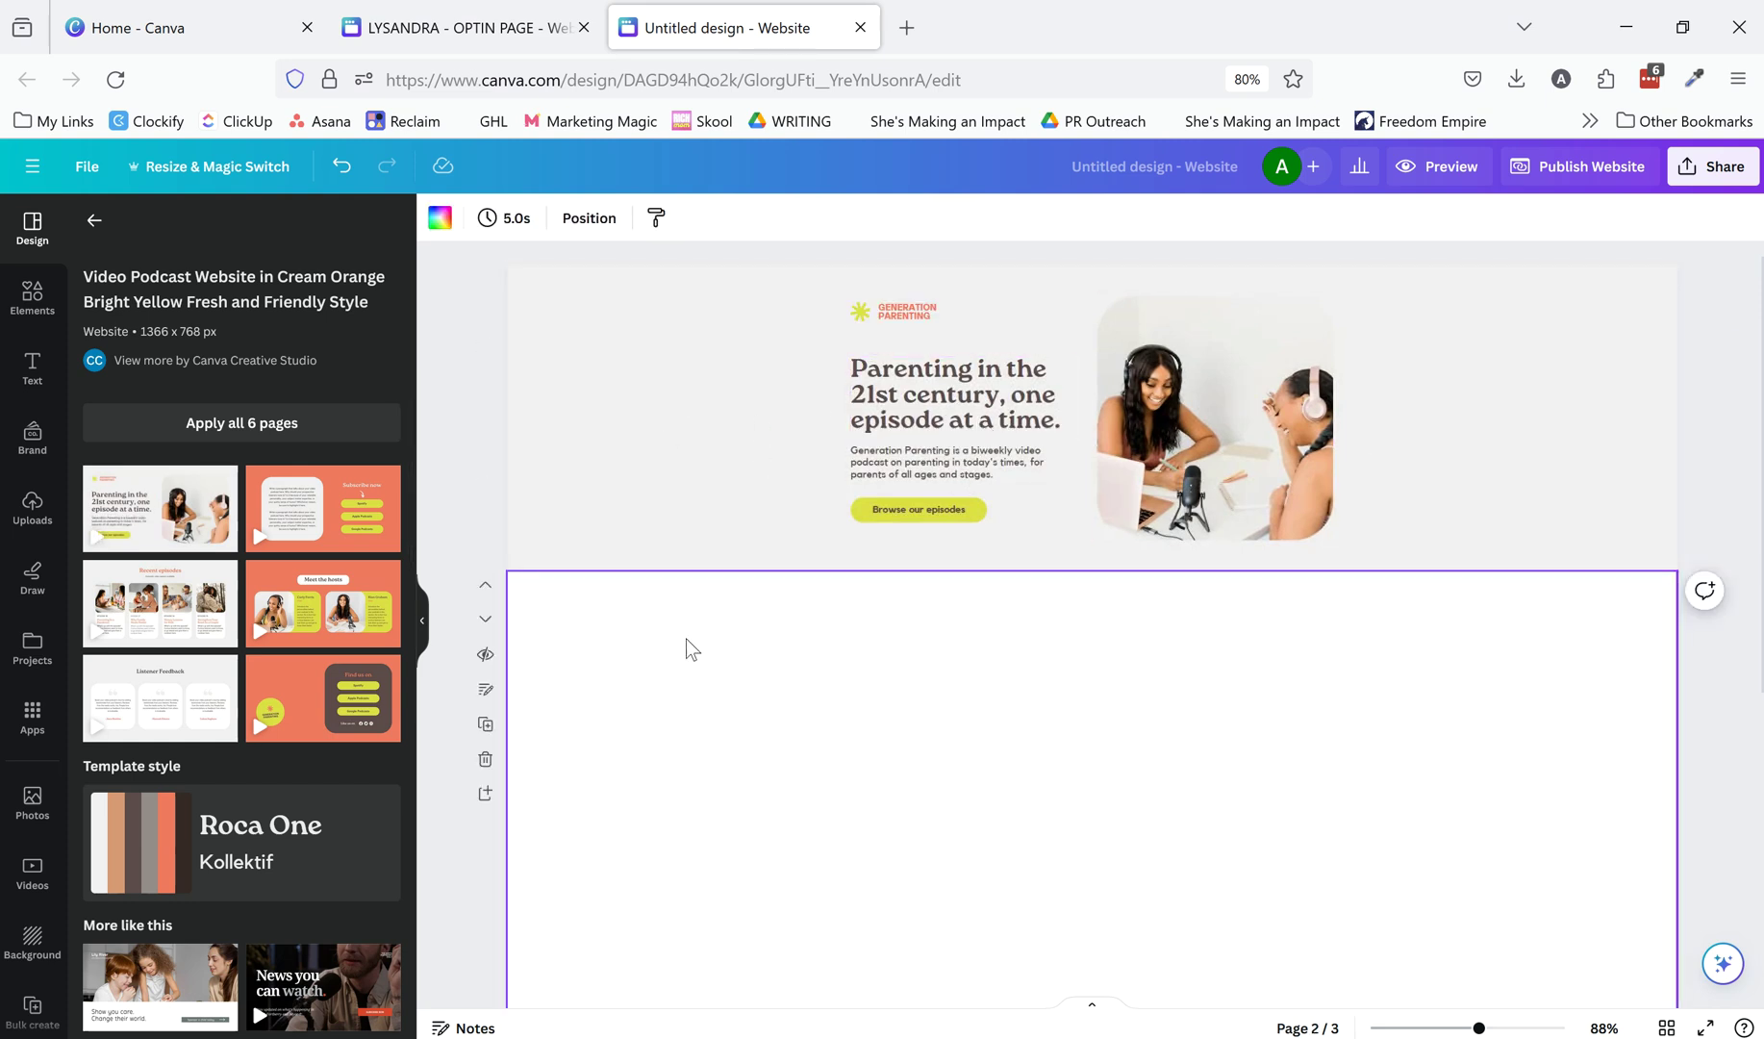
{"action": "left_click", "coordinate": [173, 601]}
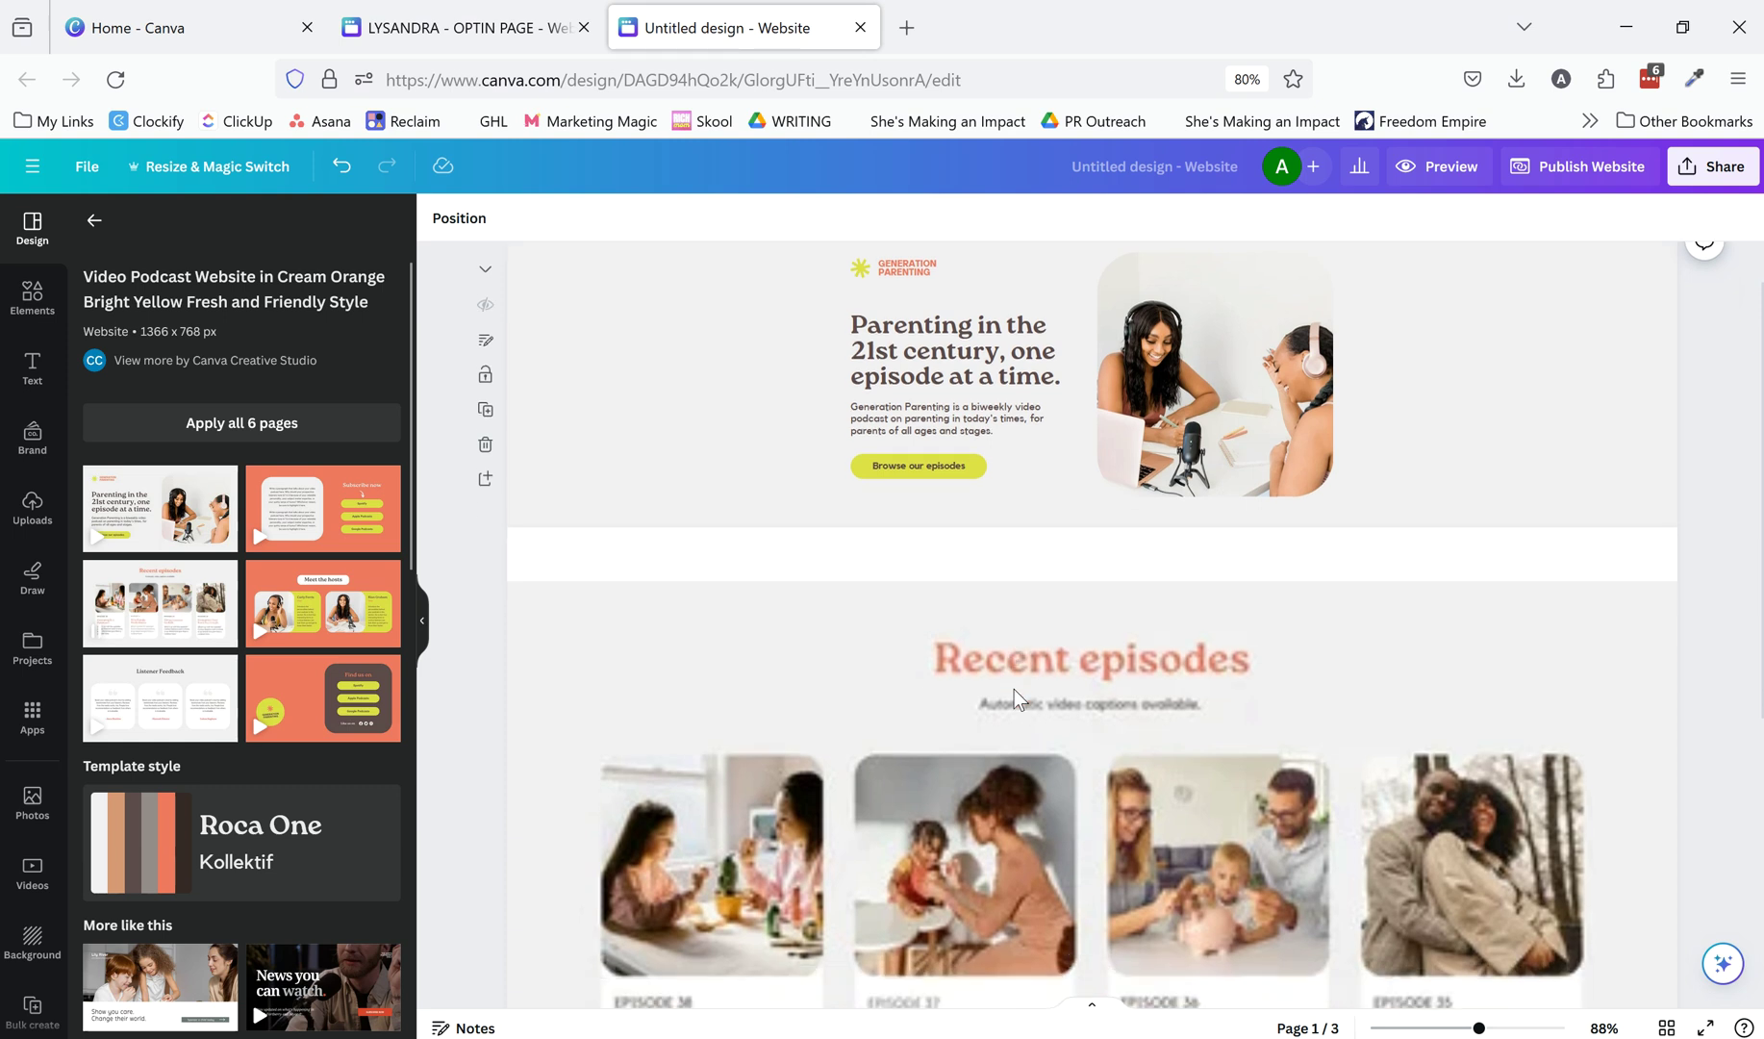
{"action": "scroll", "coordinate": [1014, 689], "scroll_direction": "down", "scroll_amount": 5}
{"action": "scroll", "coordinate": [1012, 666], "scroll_direction": "up", "scroll_amount": 5}
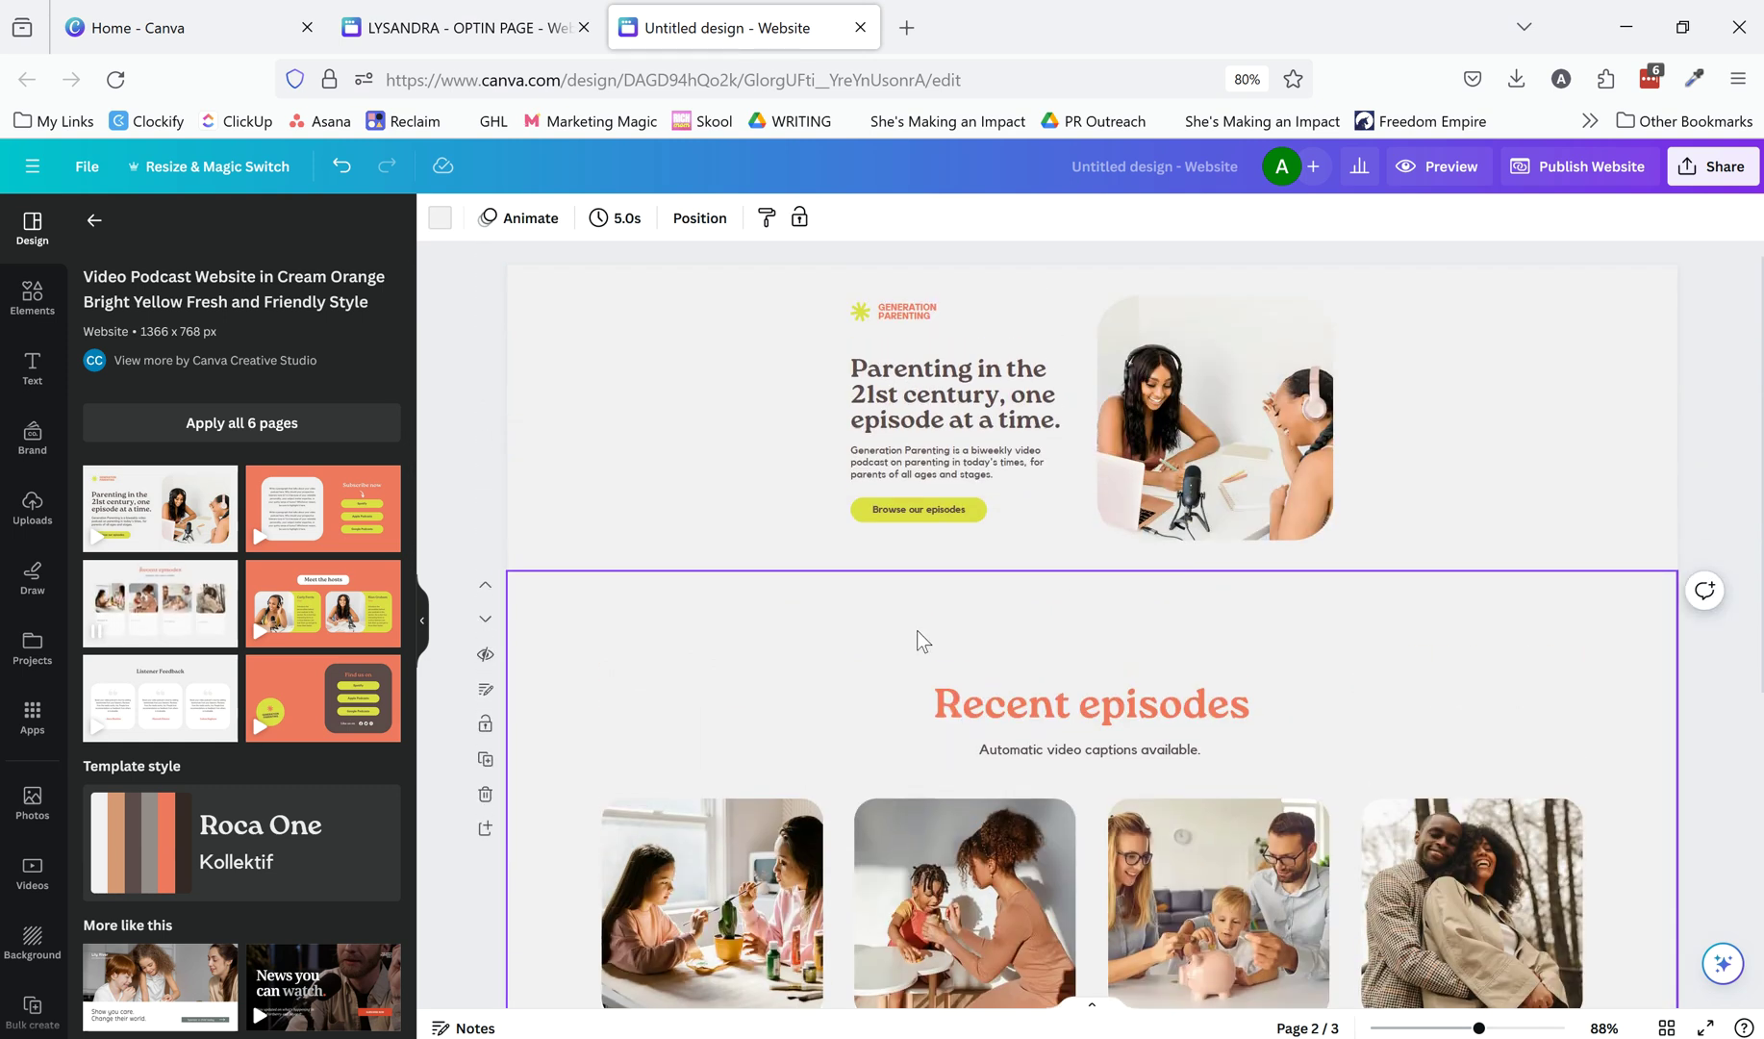
{"action": "left_click", "coordinate": [95, 222]}
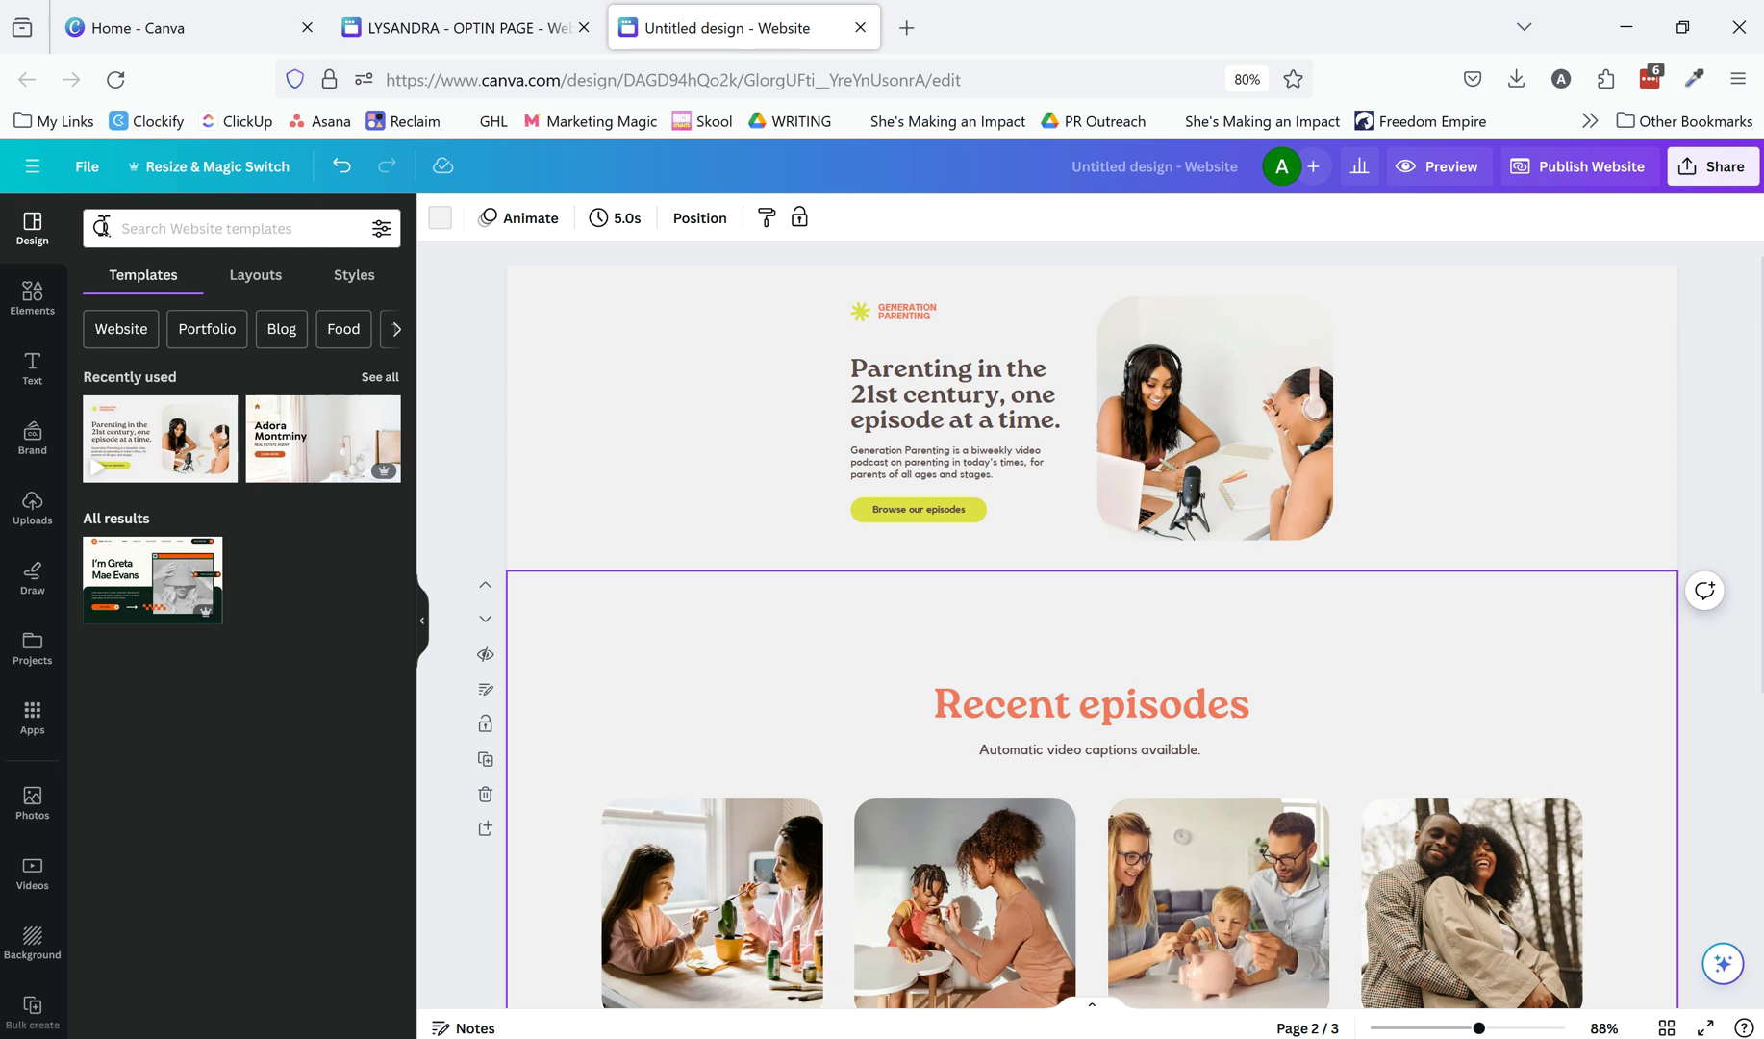
{"action": "left_click", "coordinate": [101, 227]}
{"action": "left_click", "coordinate": [716, 354]}
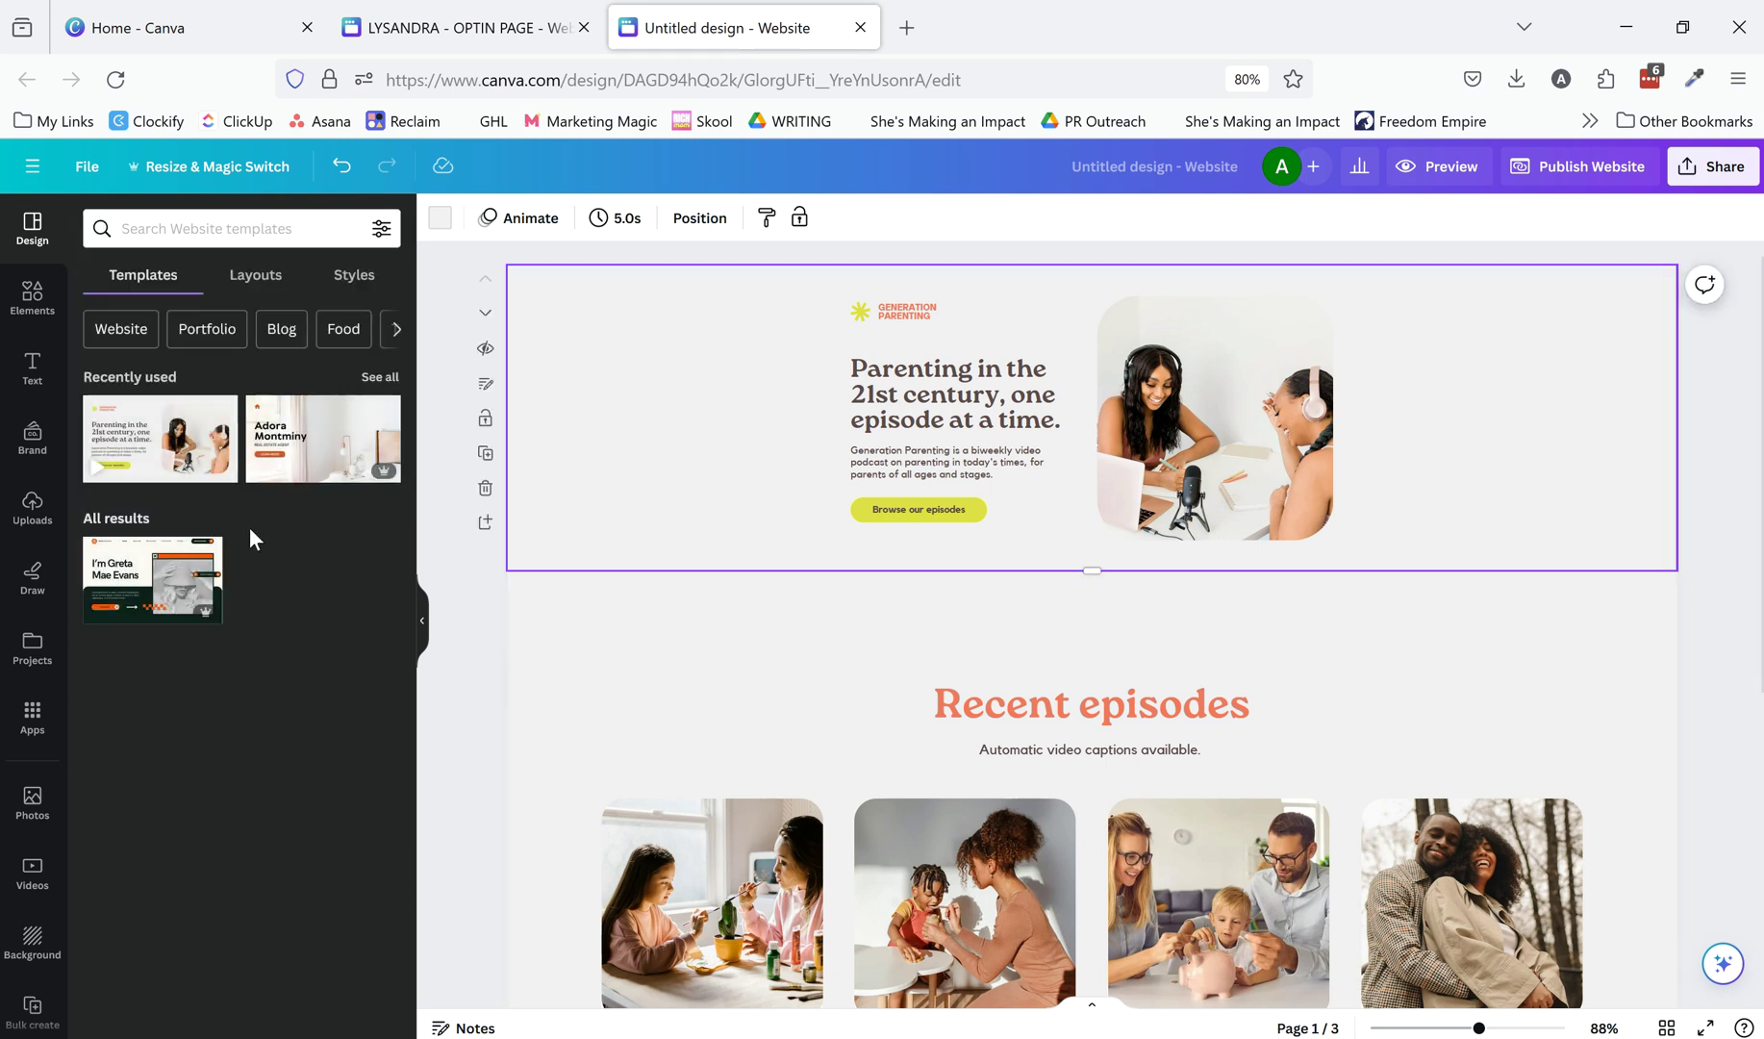
{"action": "left_click", "coordinate": [257, 278]}
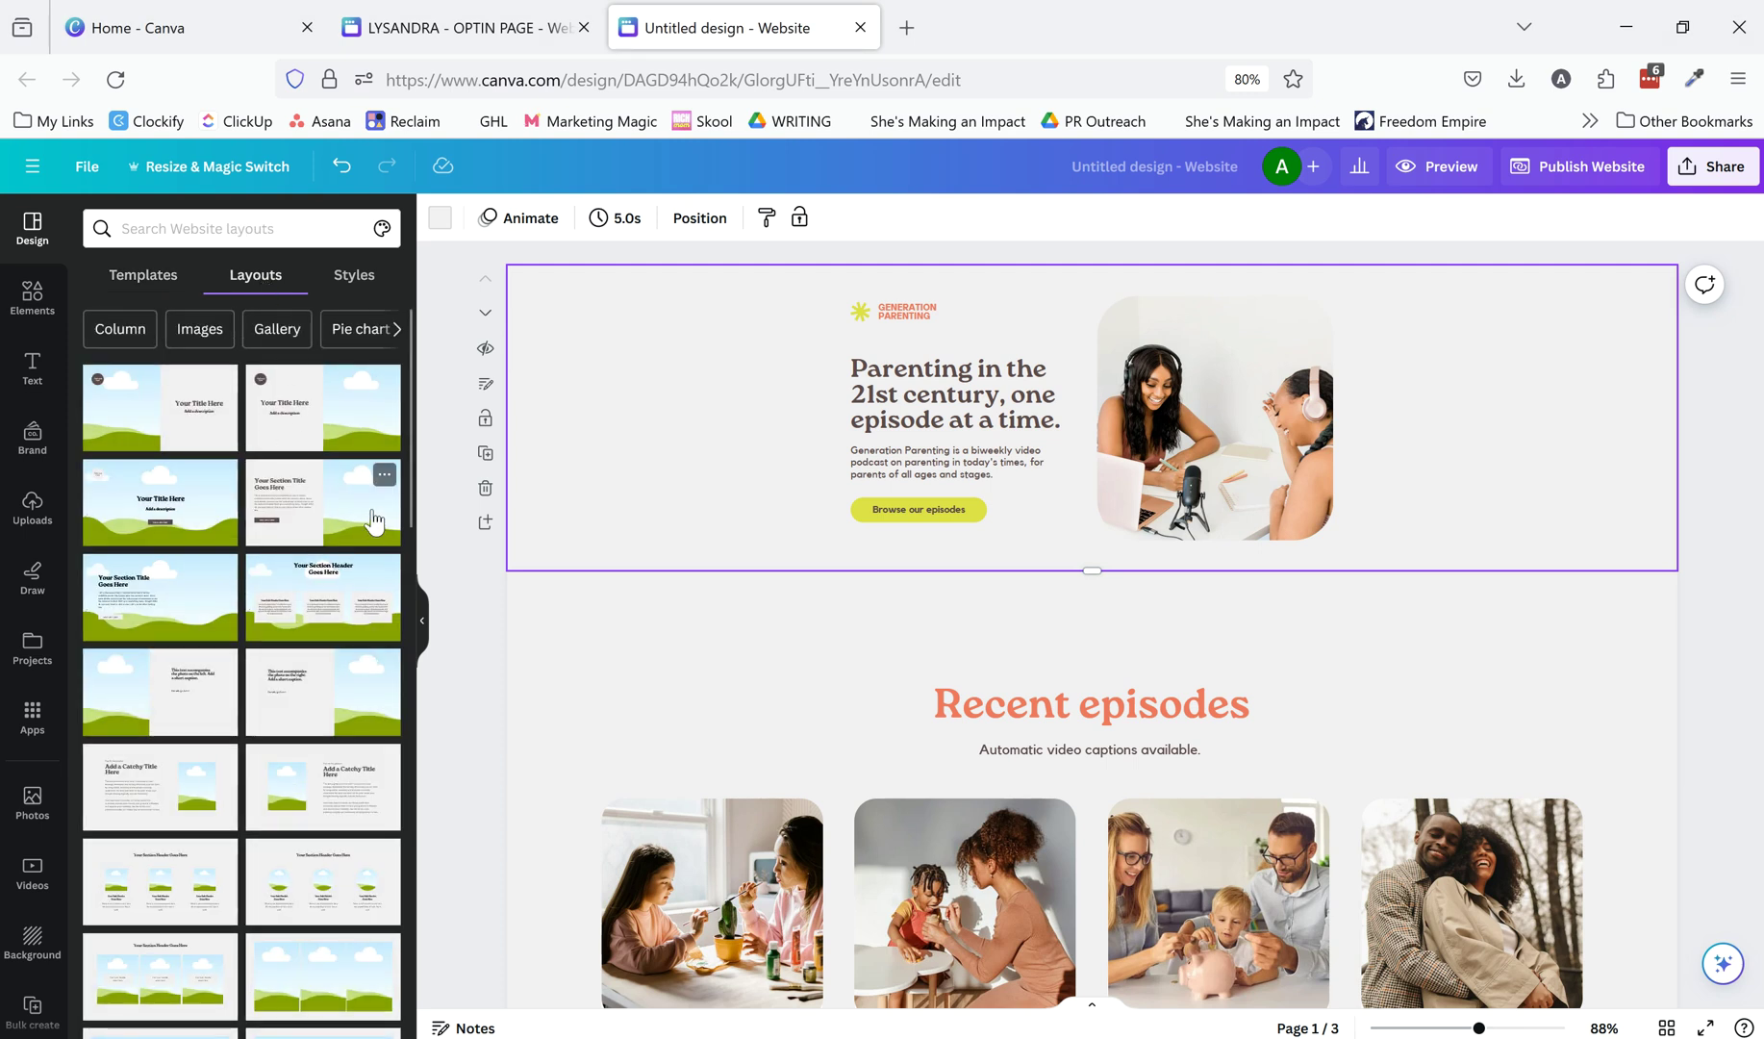
{"action": "scroll", "coordinate": [337, 520], "scroll_direction": "down", "scroll_amount": 10}
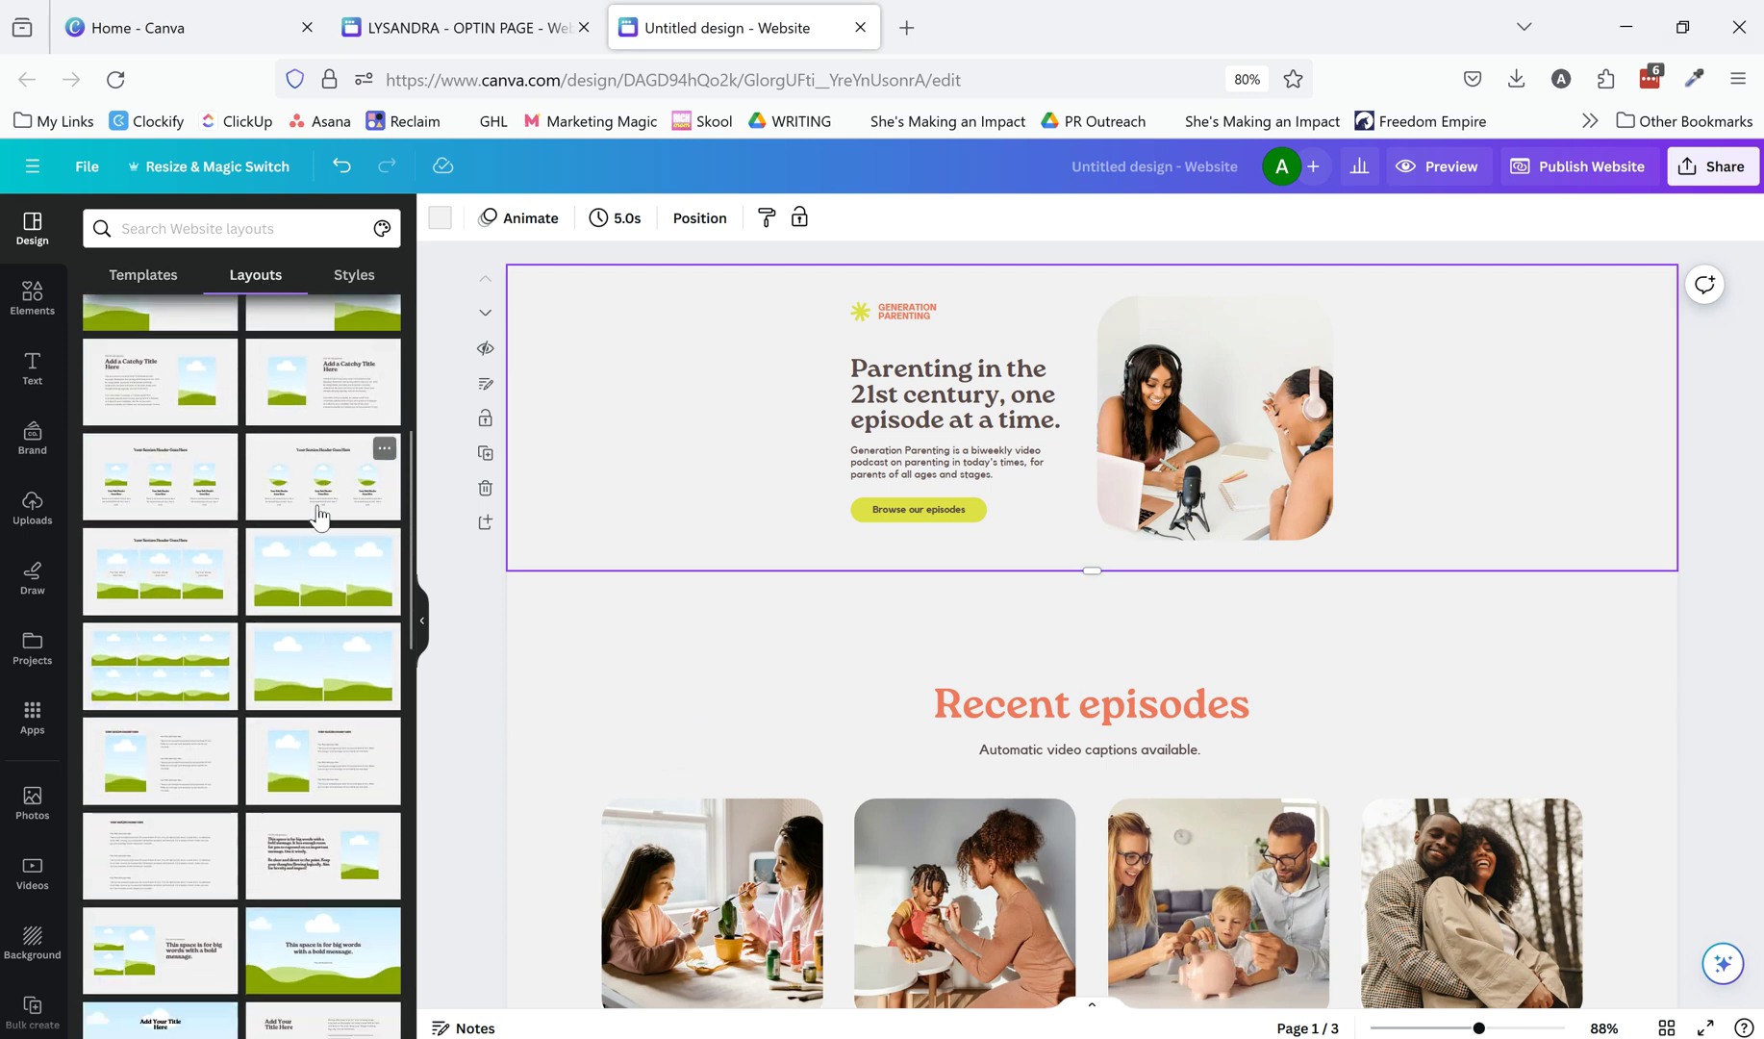
{"action": "scroll", "coordinate": [323, 513], "scroll_direction": "down", "scroll_amount": 5}
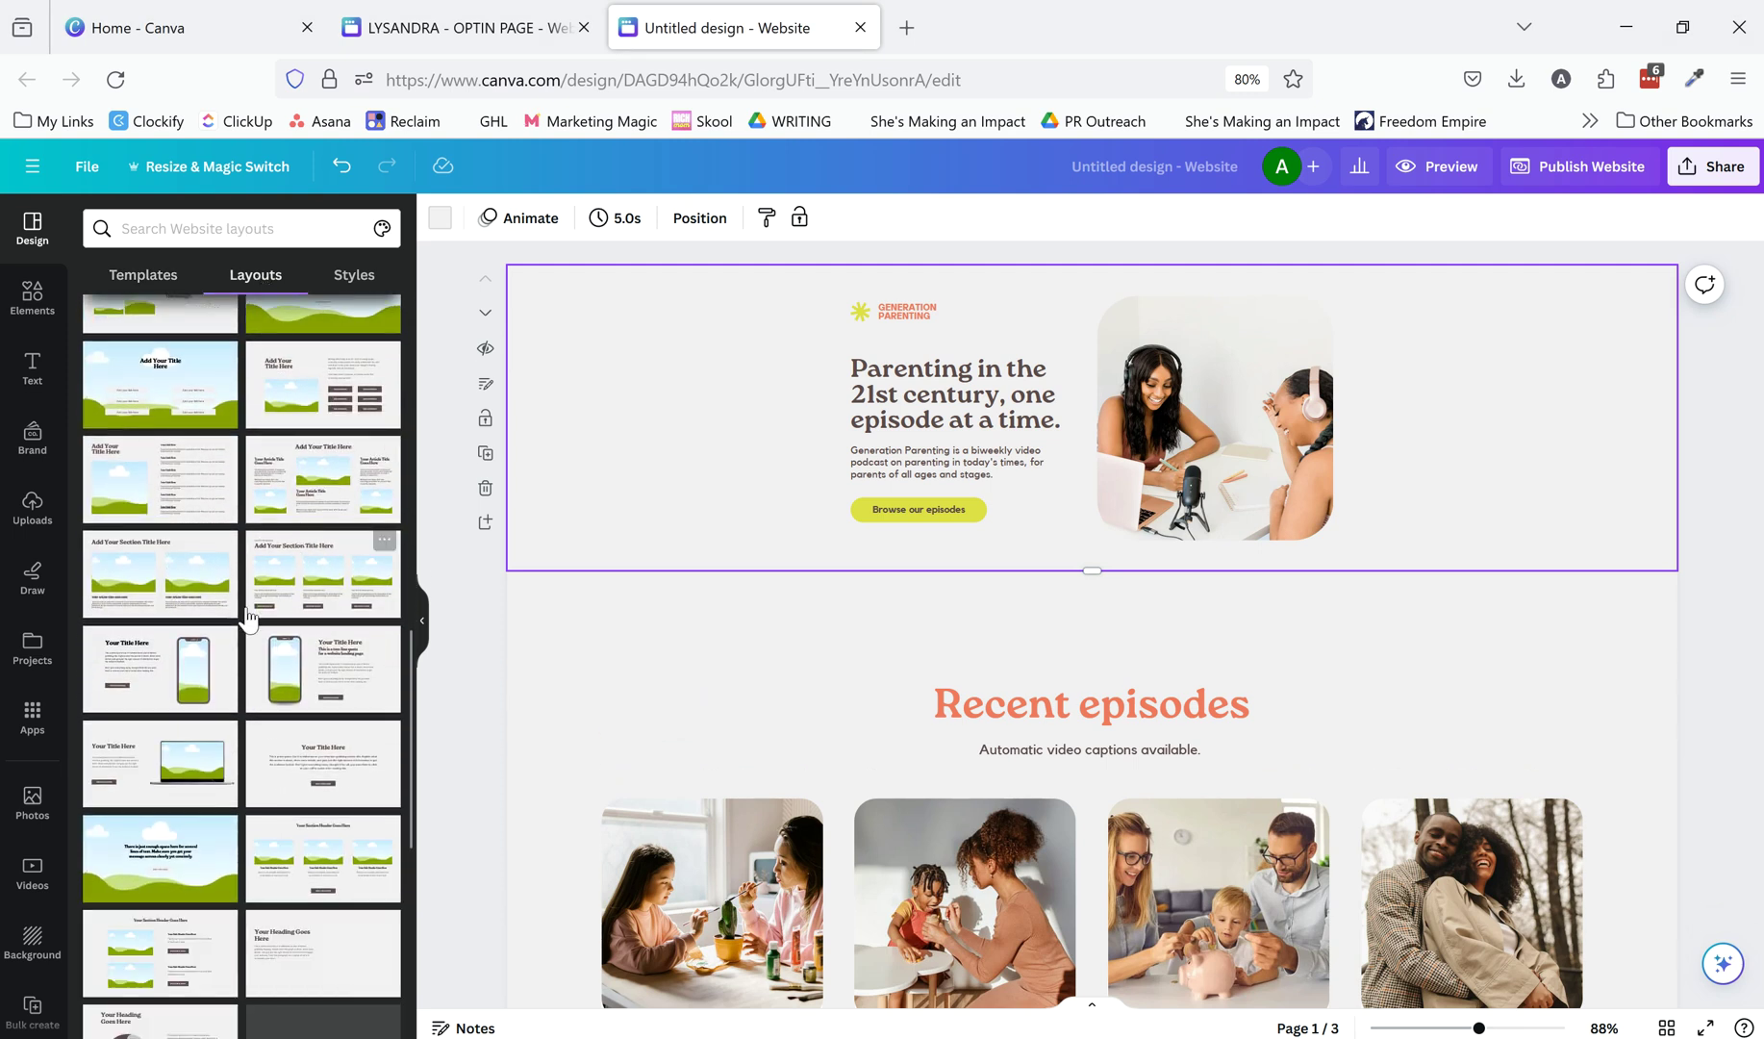
{"action": "scroll", "coordinate": [233, 604], "scroll_direction": "down", "scroll_amount": 10}
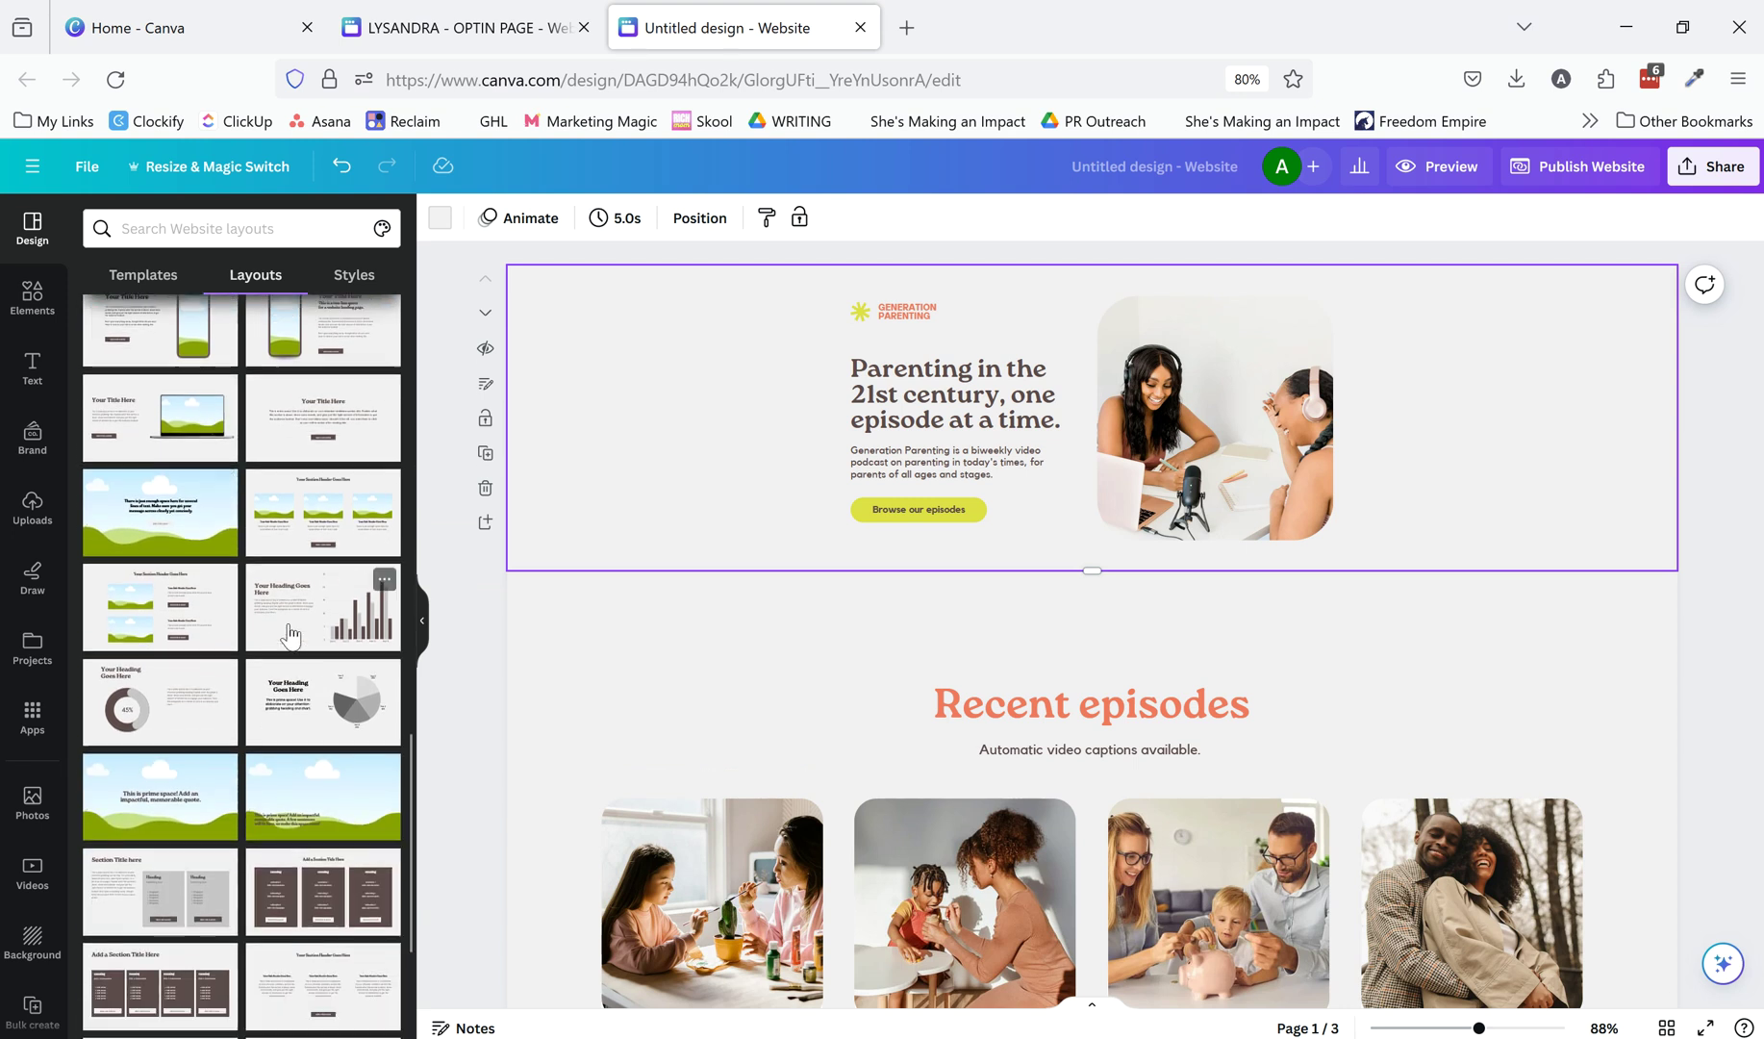
{"action": "scroll", "coordinate": [299, 627], "scroll_direction": "down", "scroll_amount": 5}
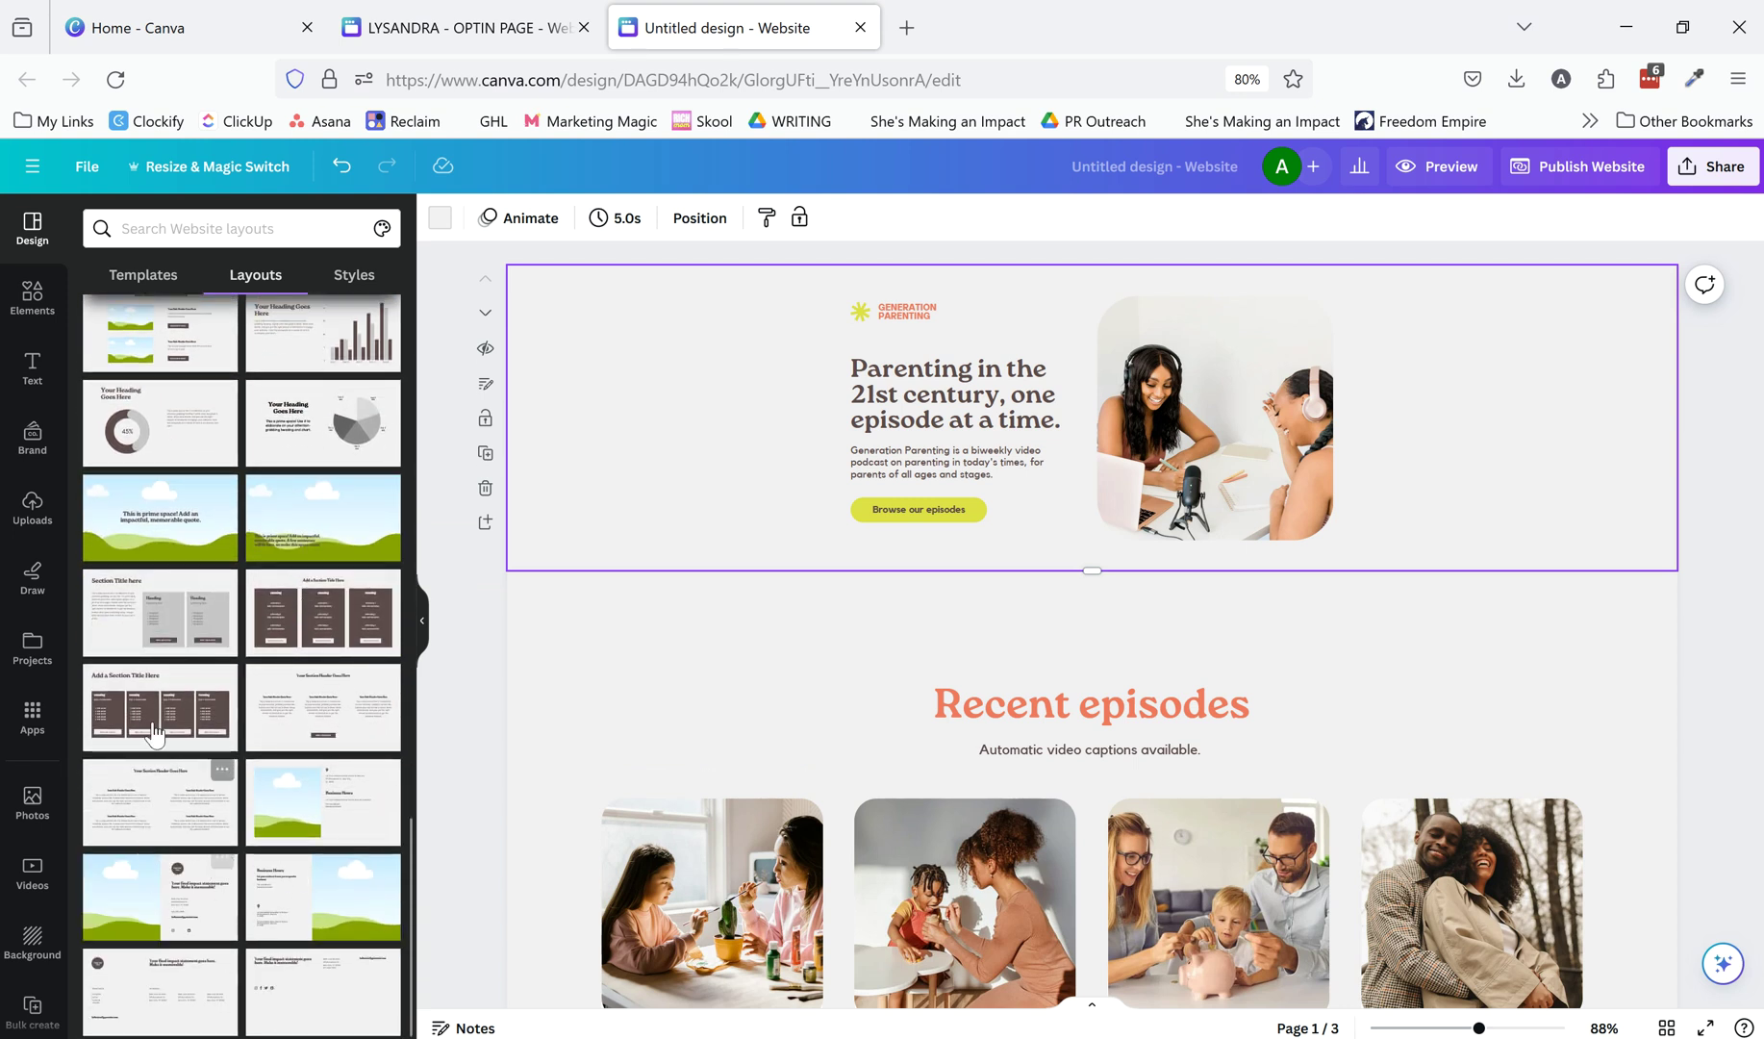
{"action": "scroll", "coordinate": [329, 758], "scroll_direction": "up", "scroll_amount": 12}
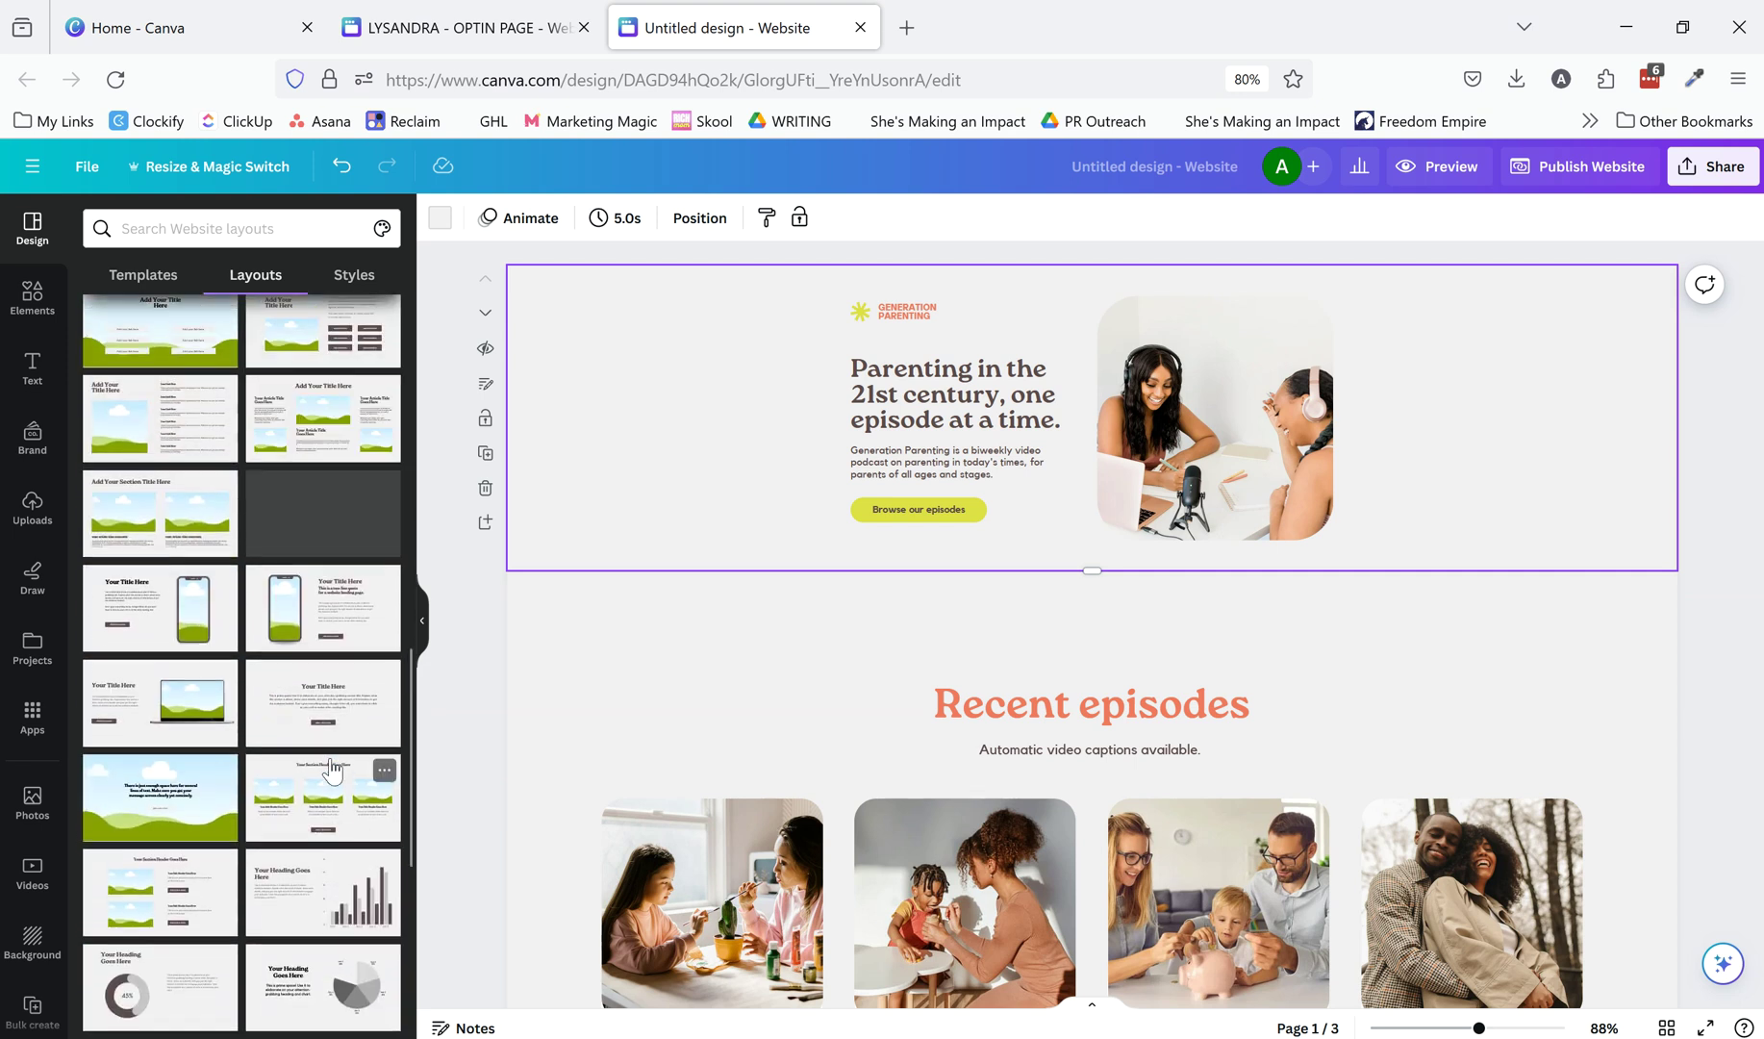
{"action": "scroll", "coordinate": [332, 770], "scroll_direction": "up", "scroll_amount": 14}
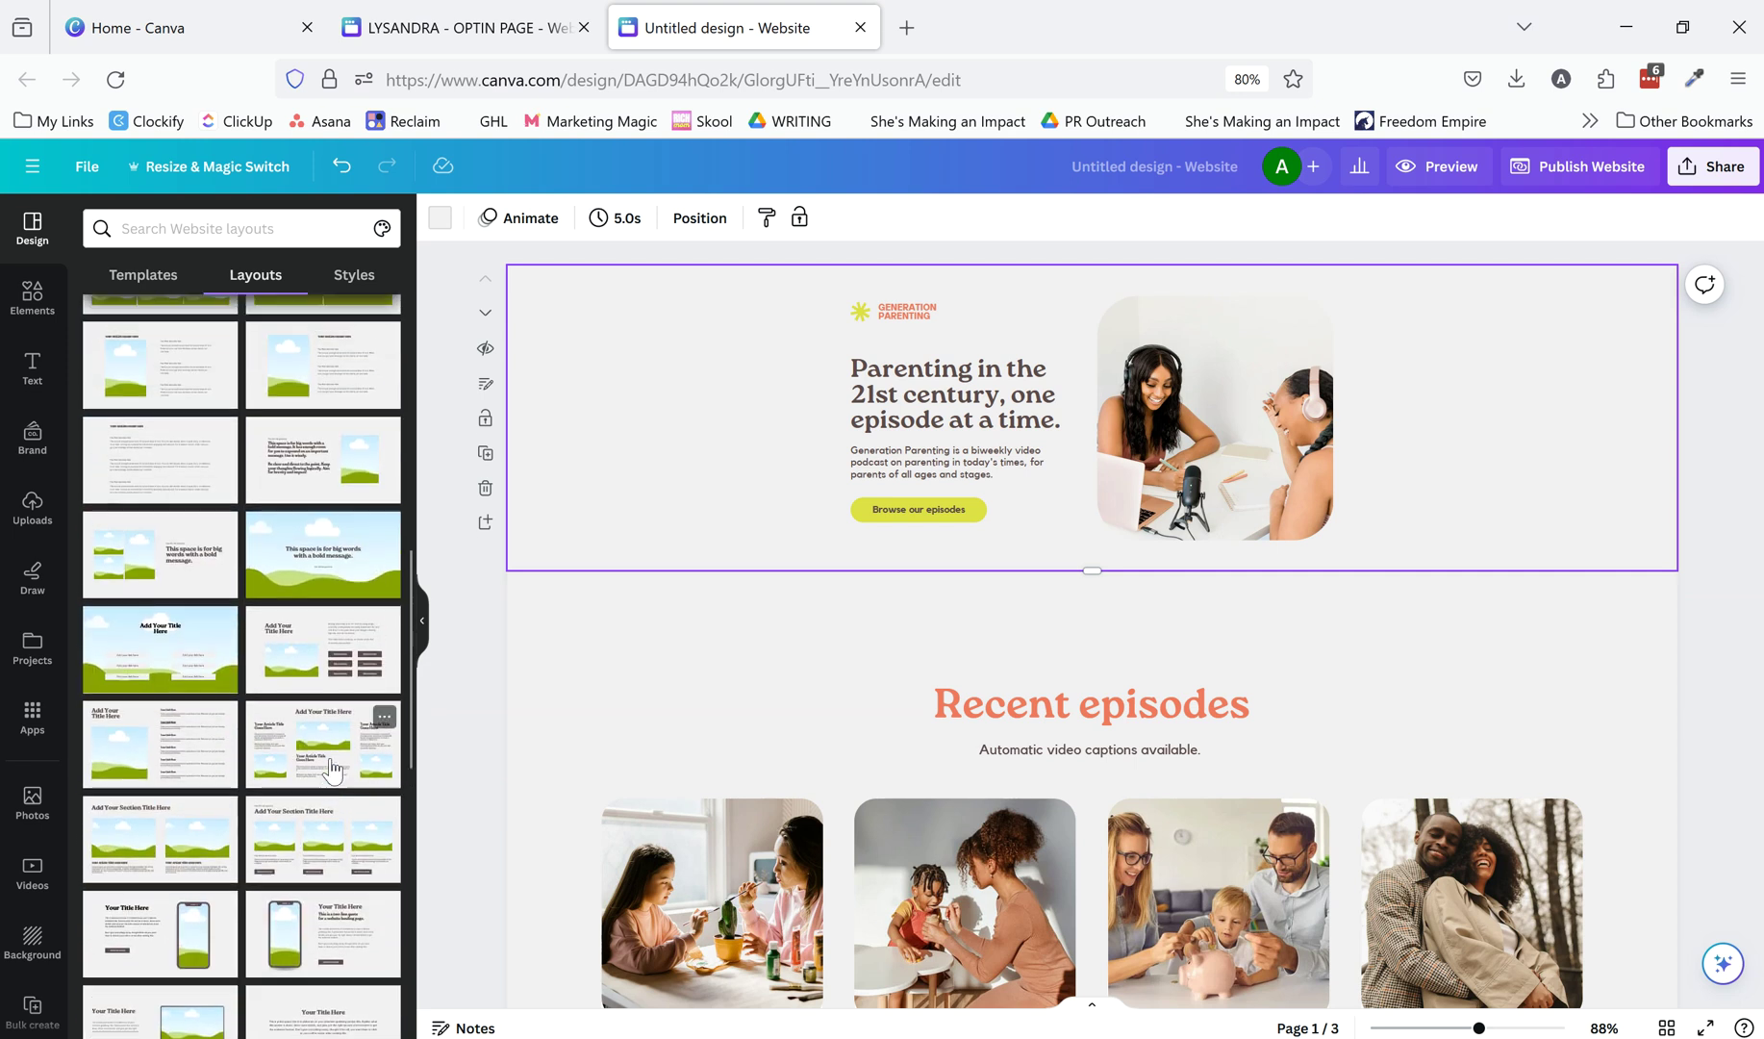
{"action": "scroll", "coordinate": [332, 770], "scroll_direction": "up", "scroll_amount": 10}
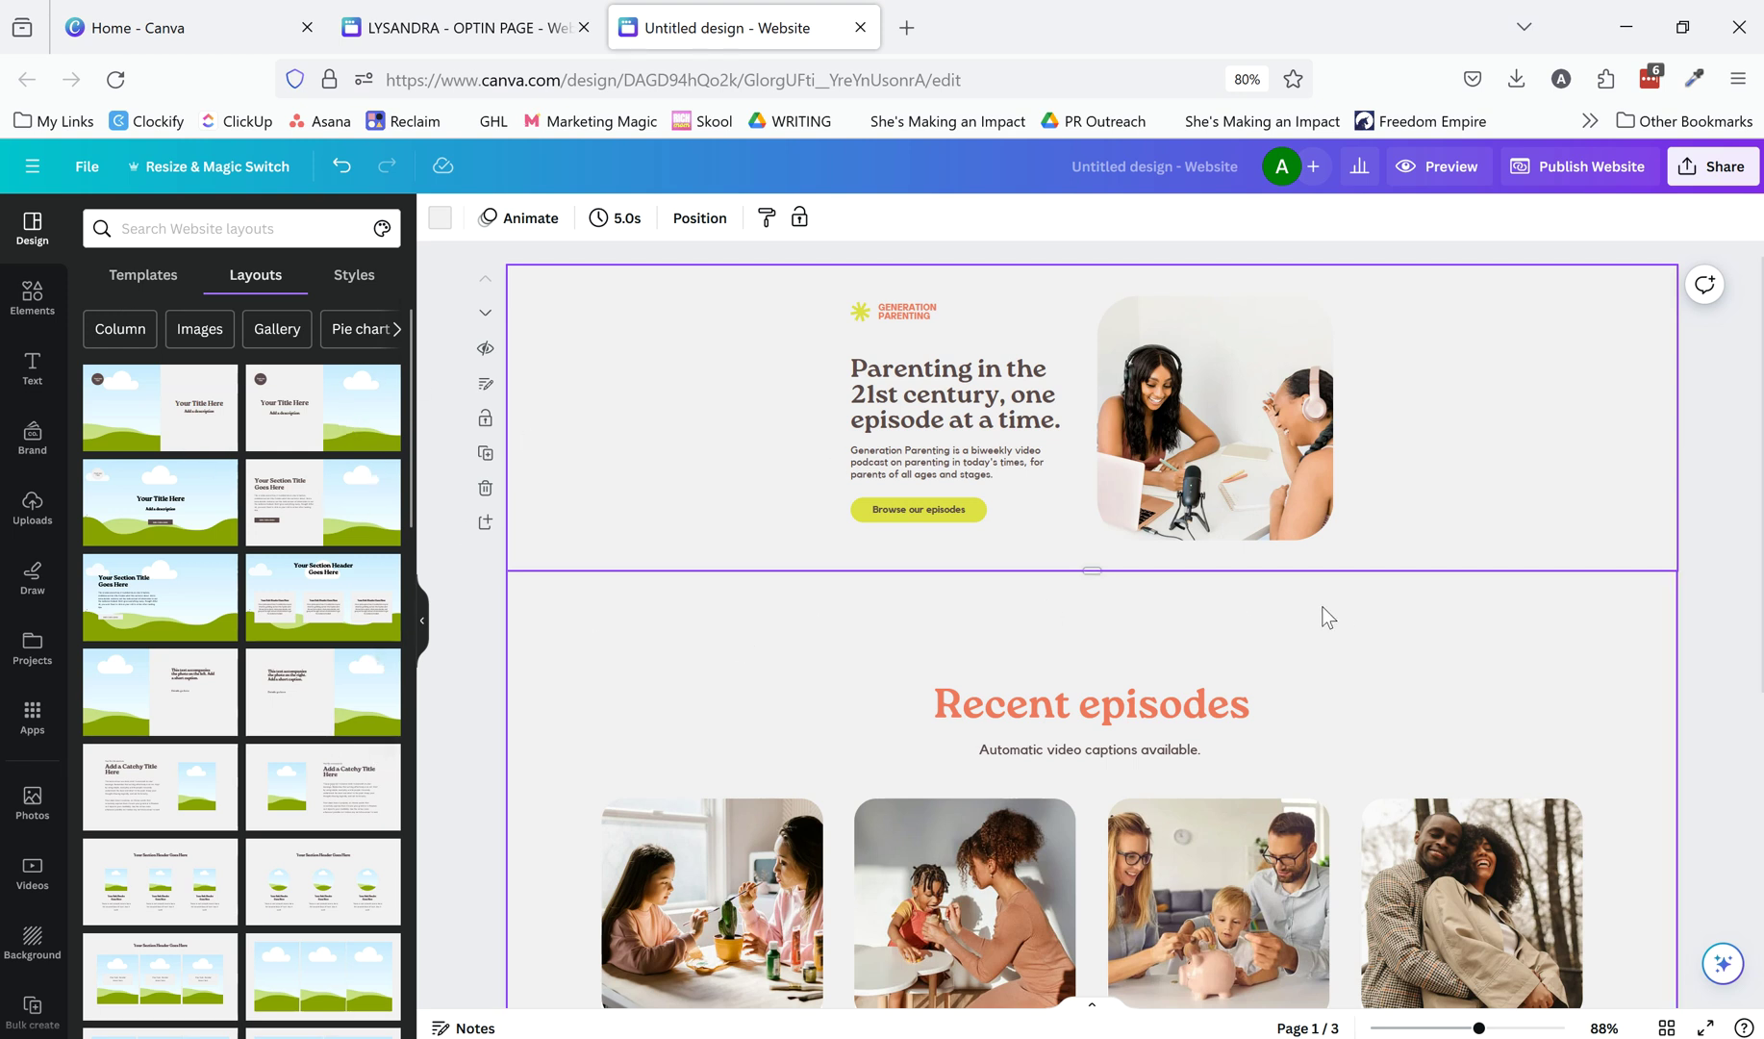
{"action": "scroll", "coordinate": [1447, 639], "scroll_direction": "down", "scroll_amount": 5}
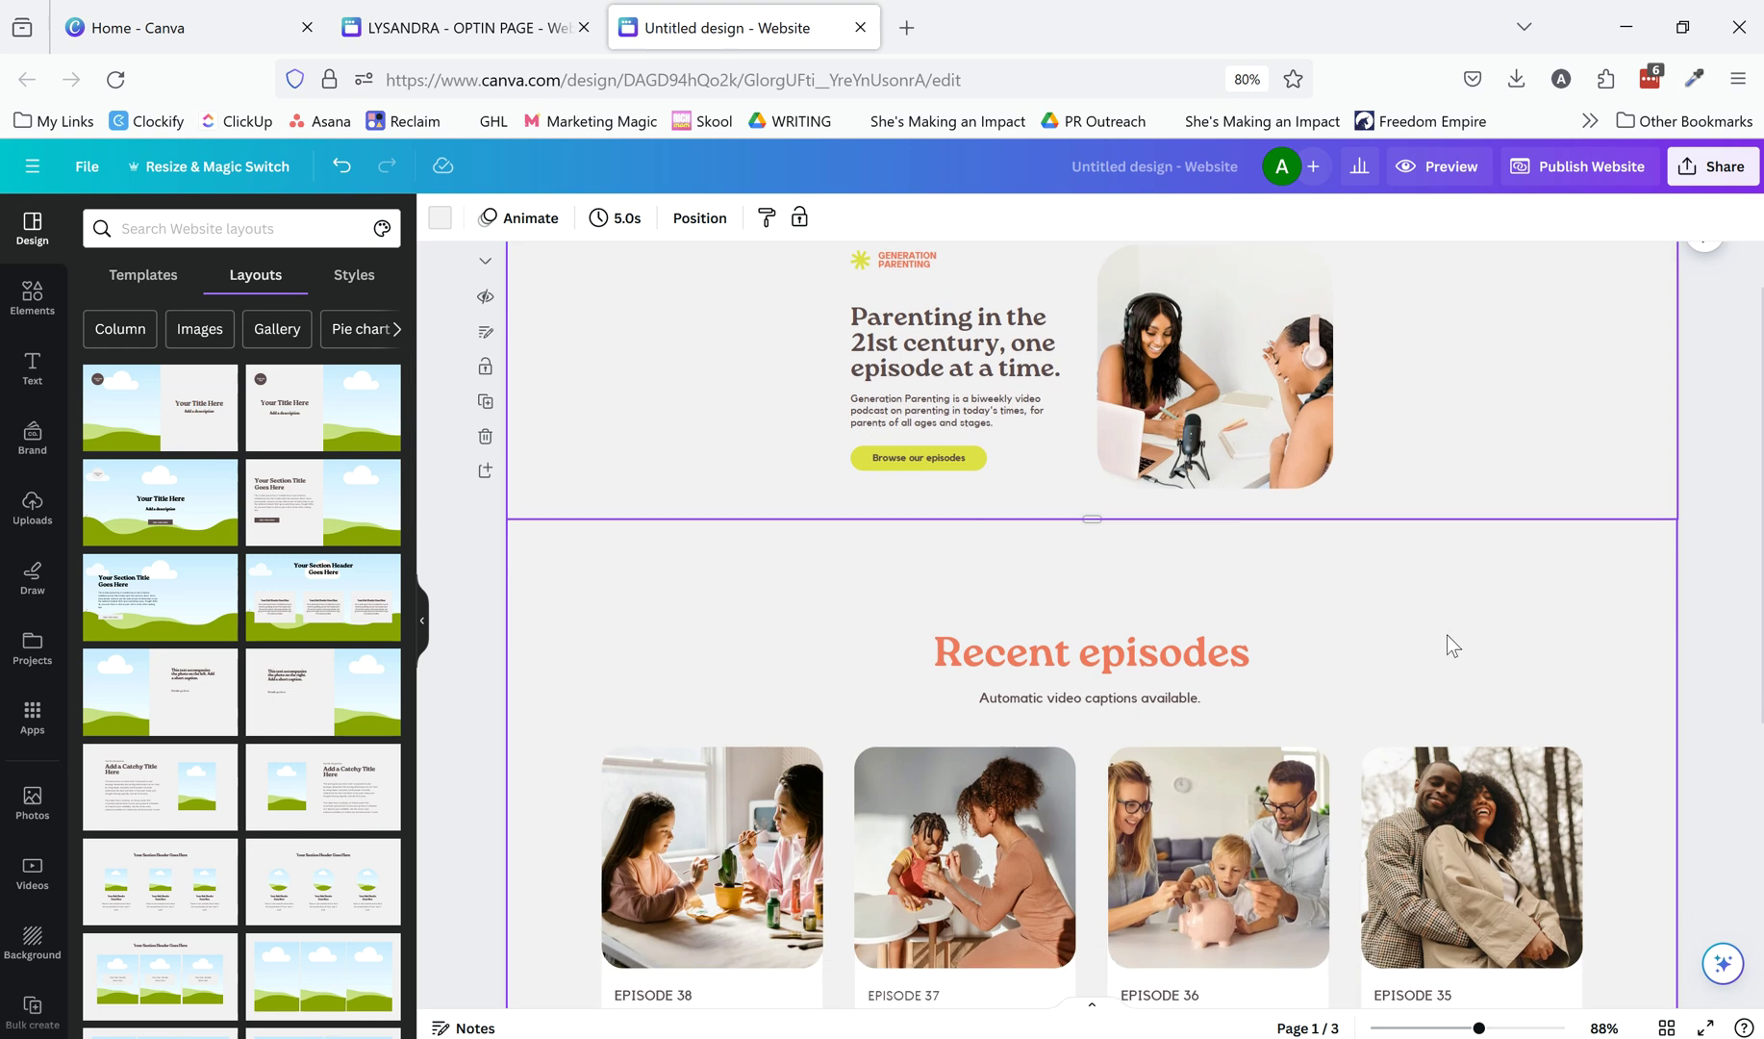
{"action": "left_click", "coordinate": [1151, 899]}
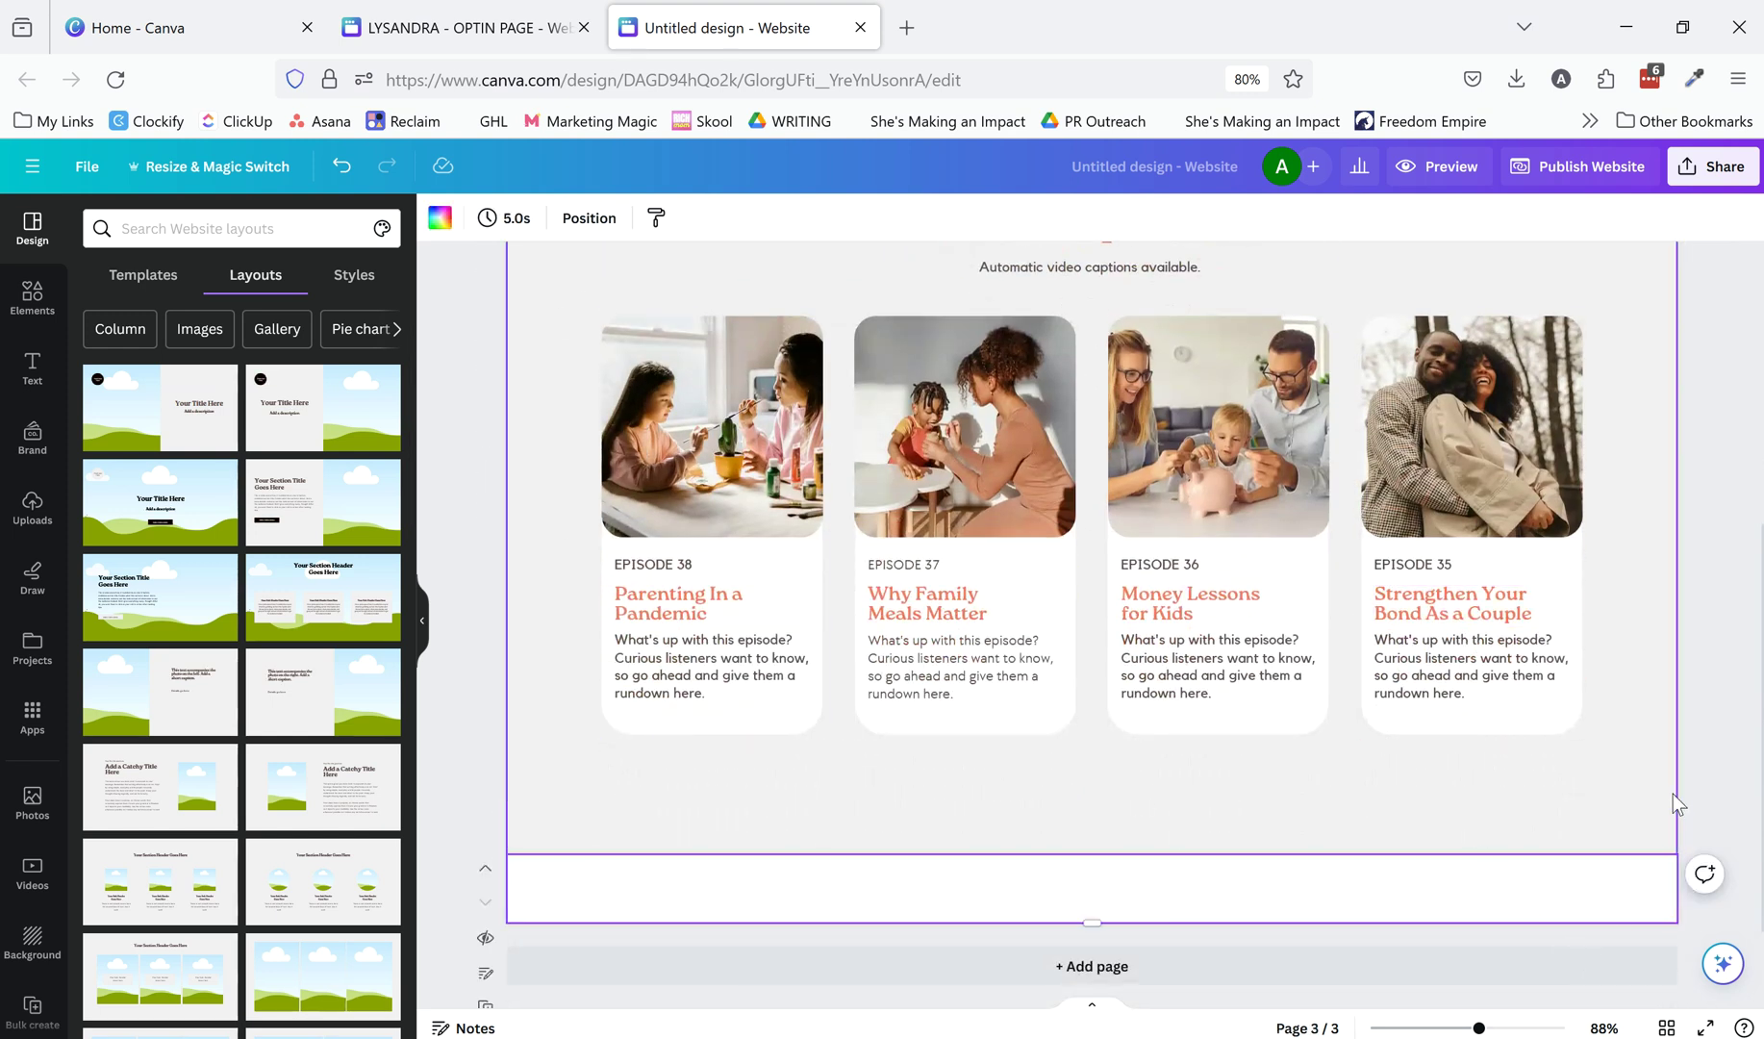
{"action": "left_click", "coordinate": [1694, 752]}
{"action": "left_click", "coordinate": [1432, 902]}
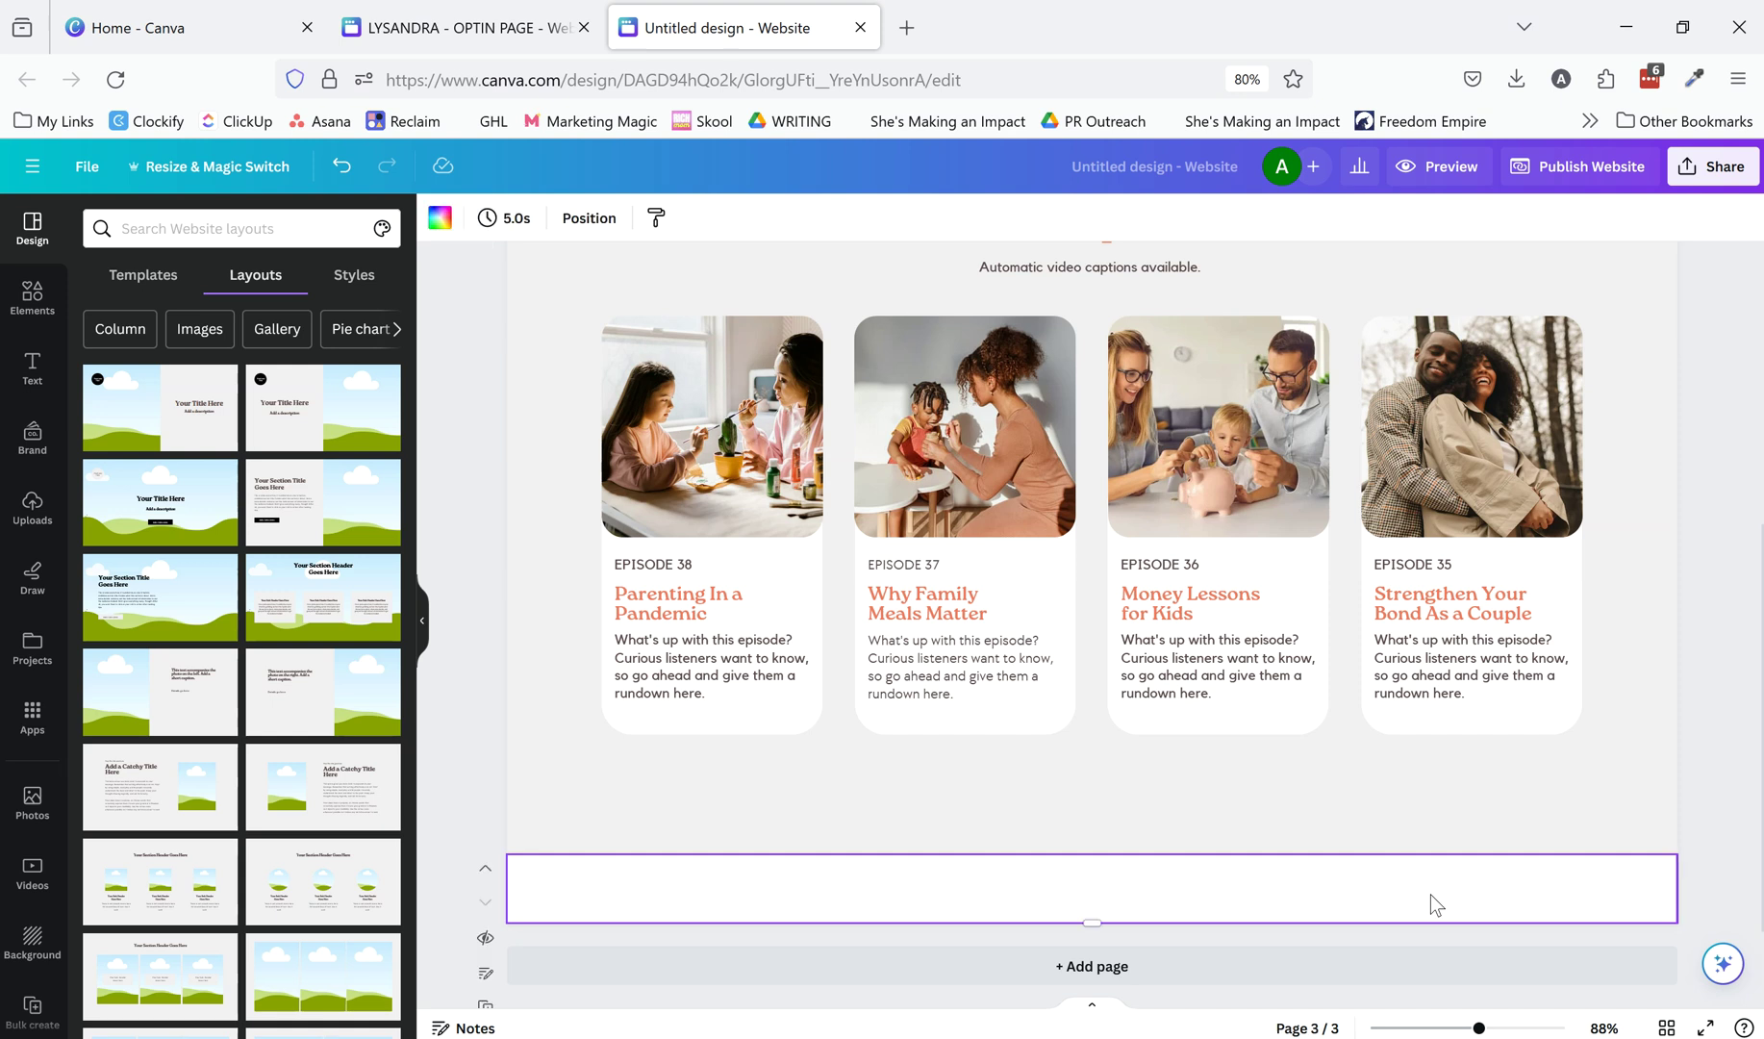
{"action": "scroll", "coordinate": [1259, 818], "scroll_direction": "up", "scroll_amount": 5}
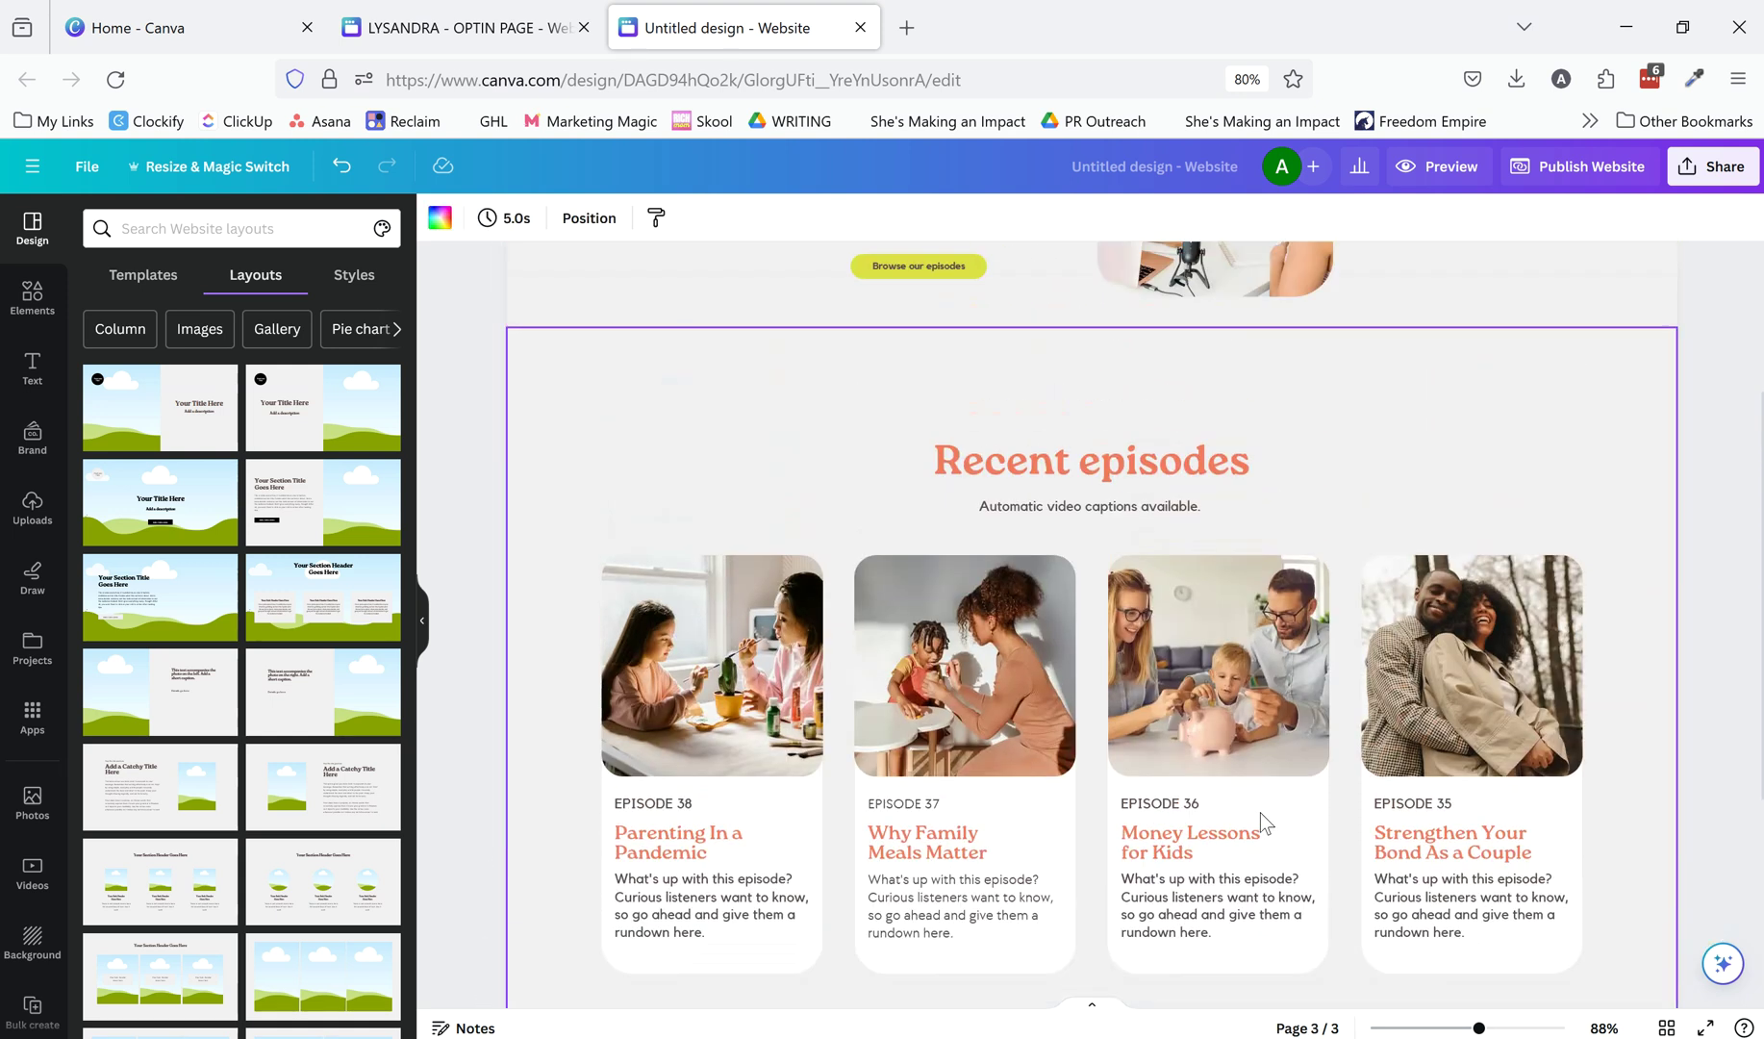
{"action": "scroll", "coordinate": [1317, 631], "scroll_direction": "up", "scroll_amount": 1}
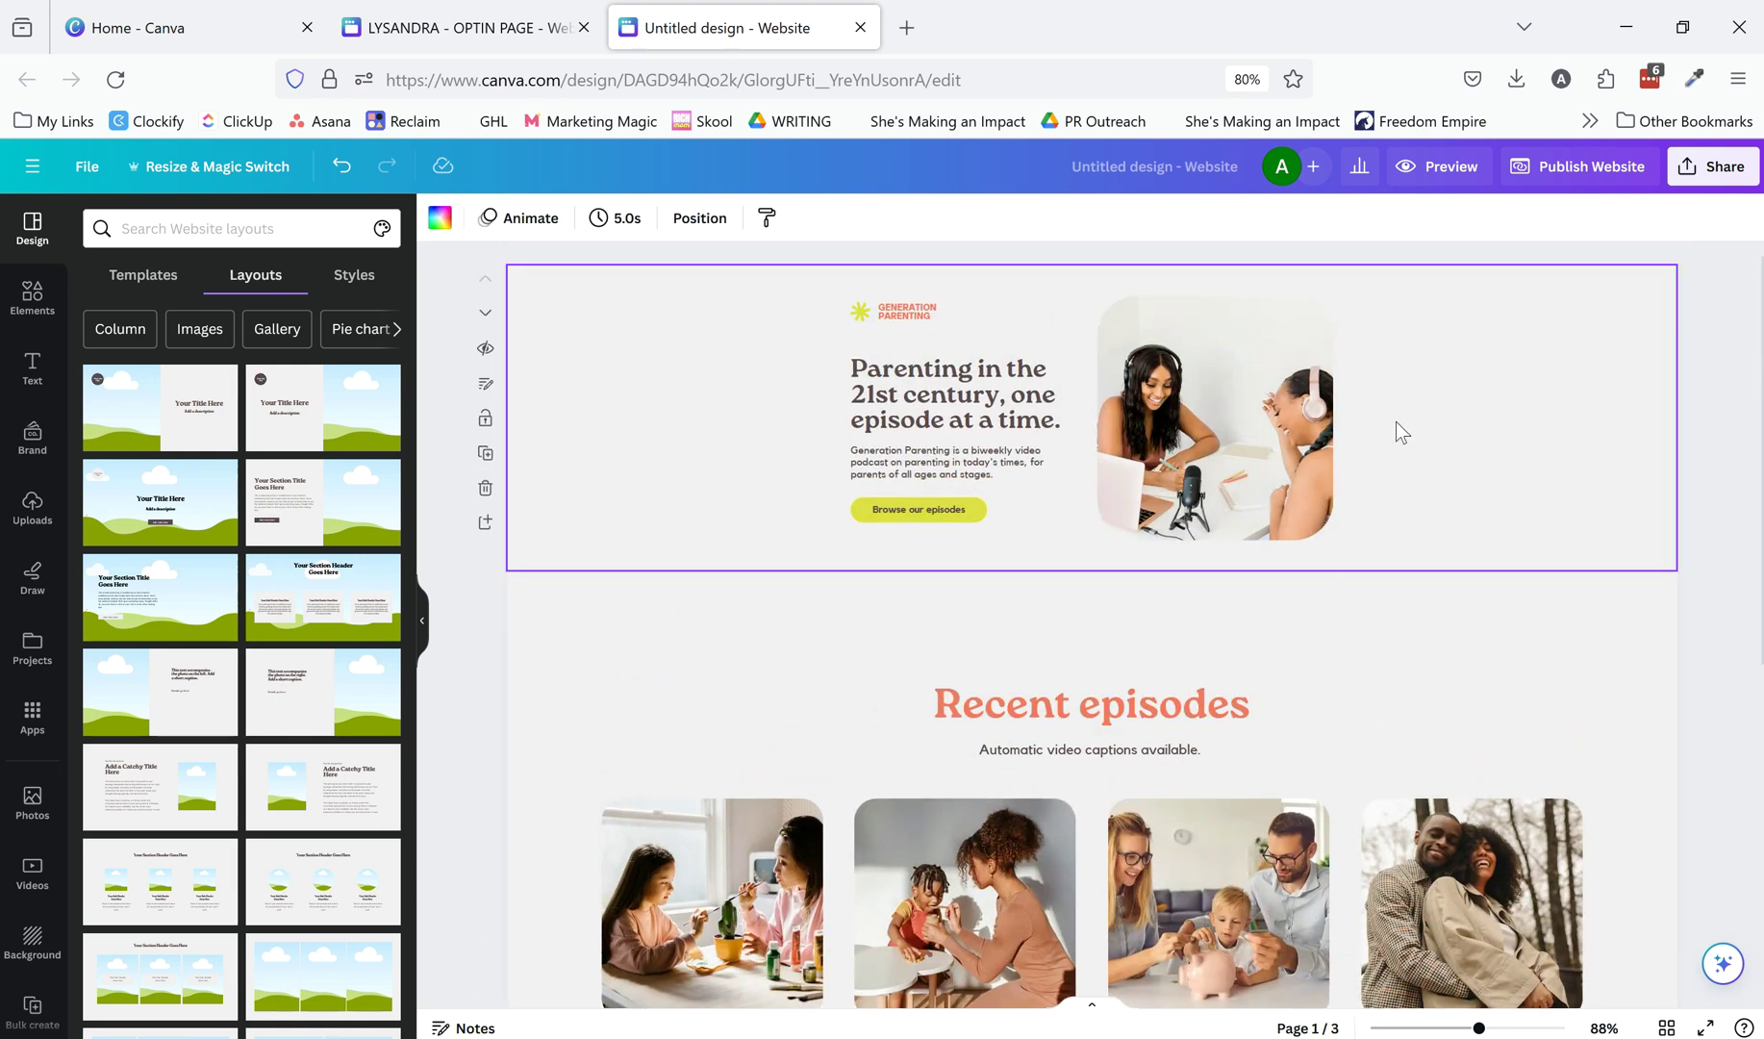
{"action": "left_click", "coordinate": [1479, 489]}
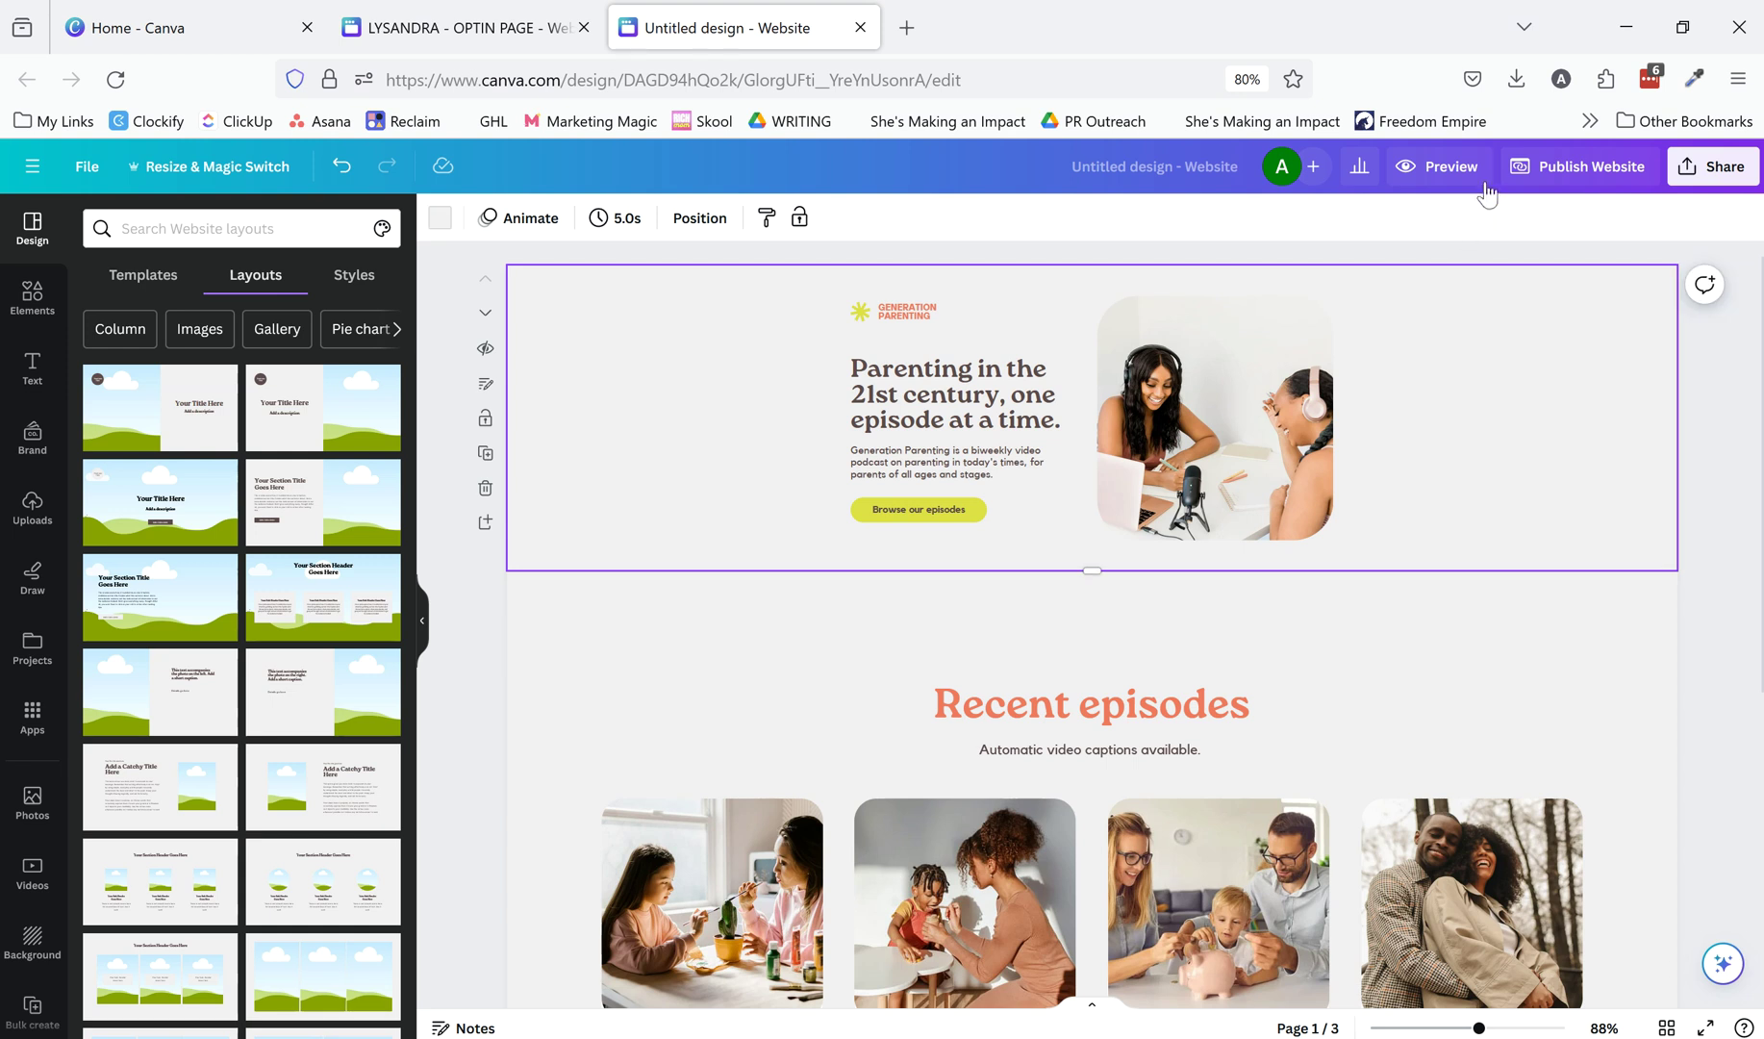
{"action": "left_click", "coordinate": [1551, 180]}
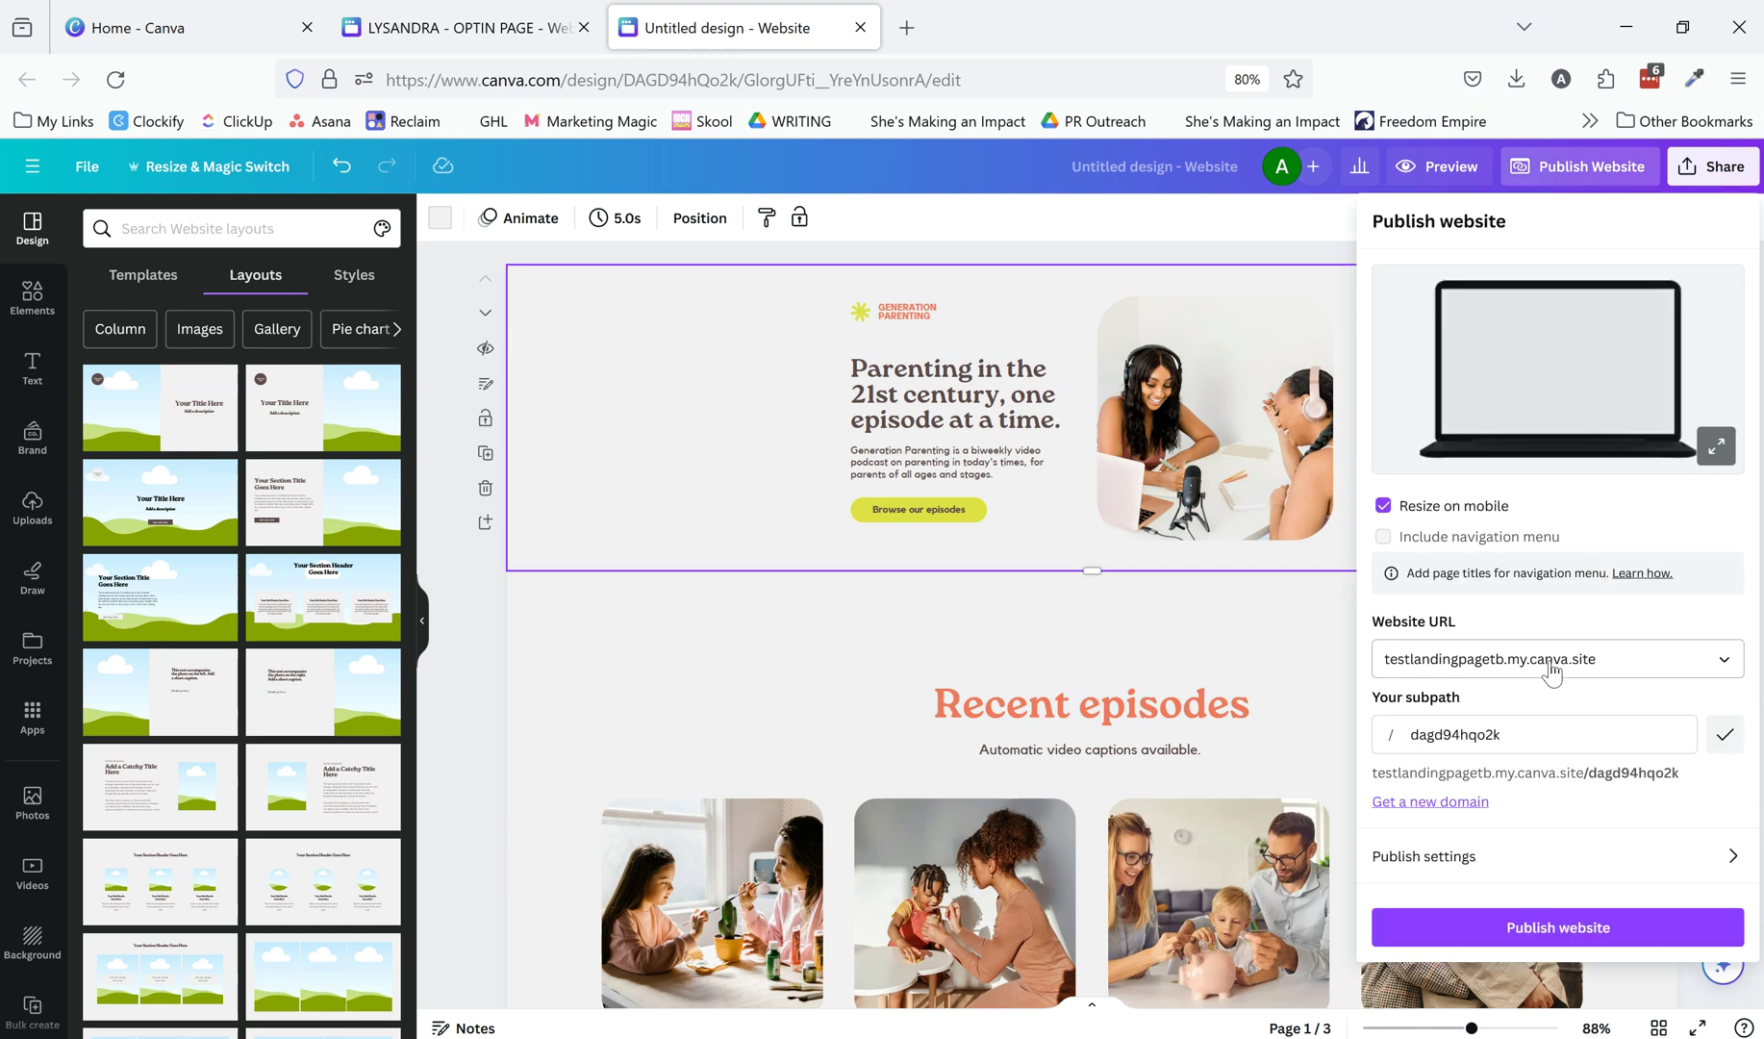
Step: Publish the parenting website live at testlandingpagetb.my.canva.site/dagd94hqo2k
{"action": "left_click", "coordinate": [1537, 929]}
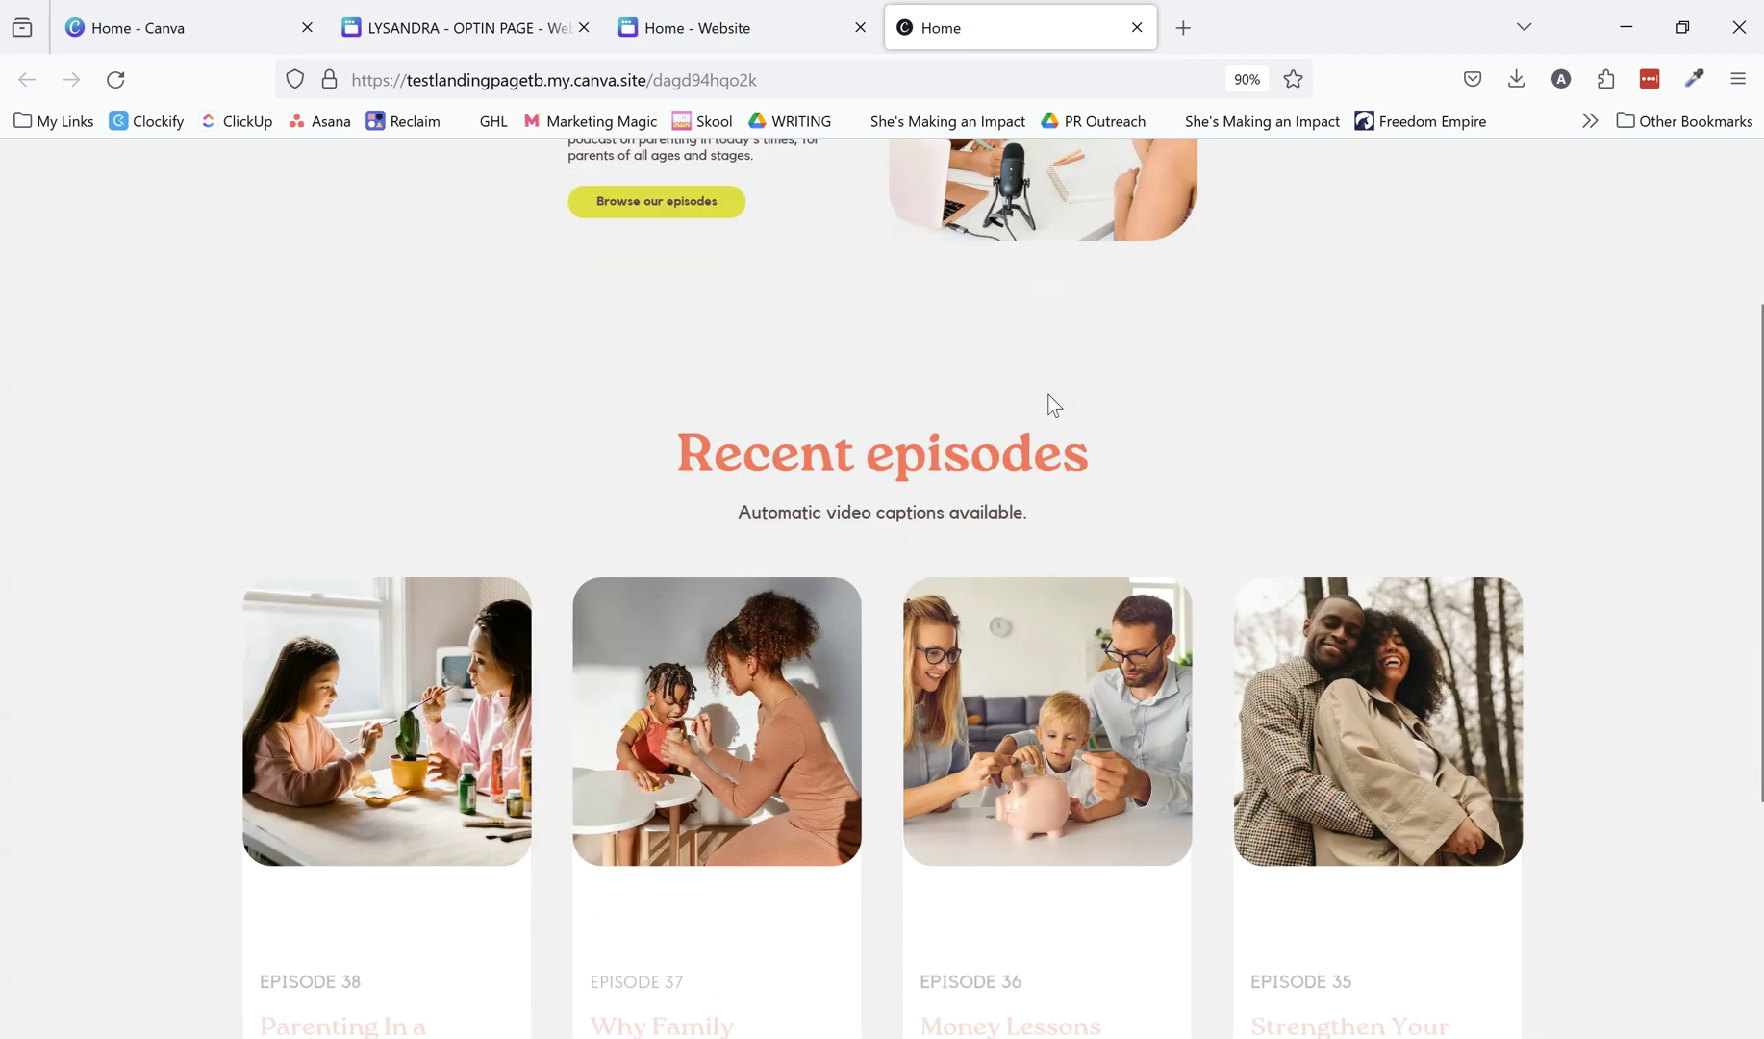
Step: Publish the LYSANDRA opt-in page under the subpath lysandra-optin-page
{"action": "left_click", "coordinate": [452, 27]}
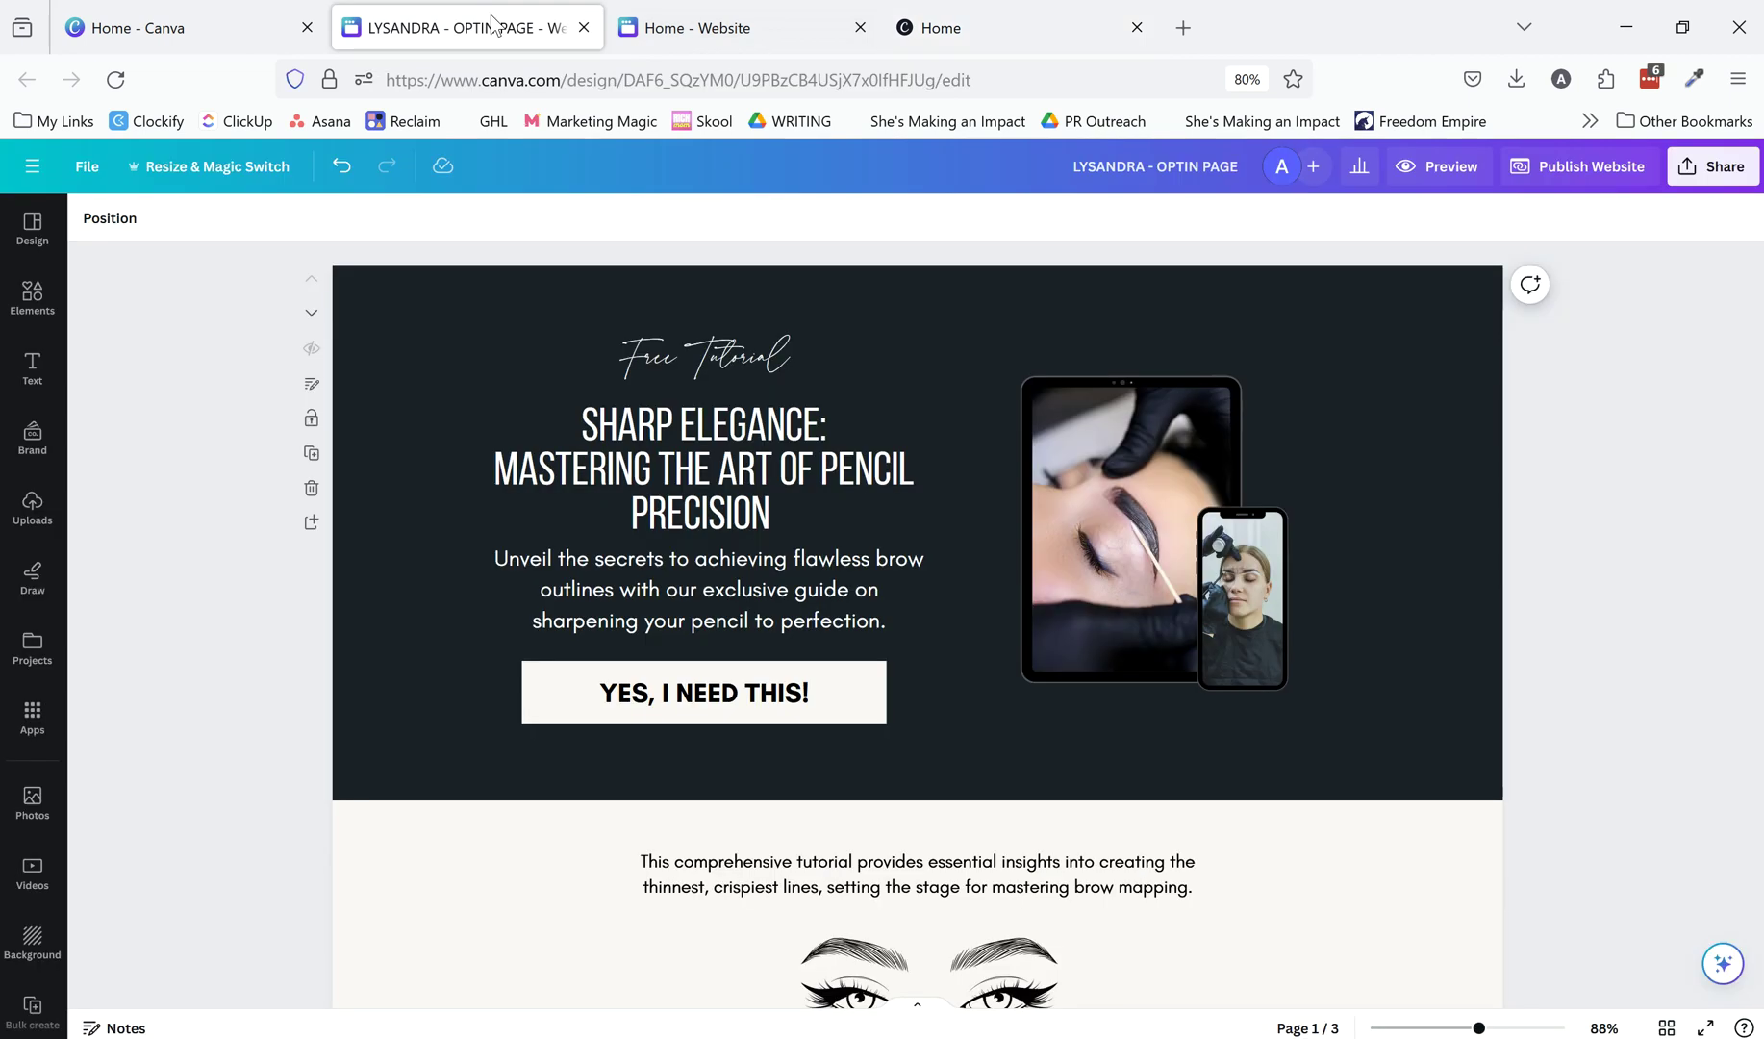
{"action": "left_click", "coordinate": [1568, 168]}
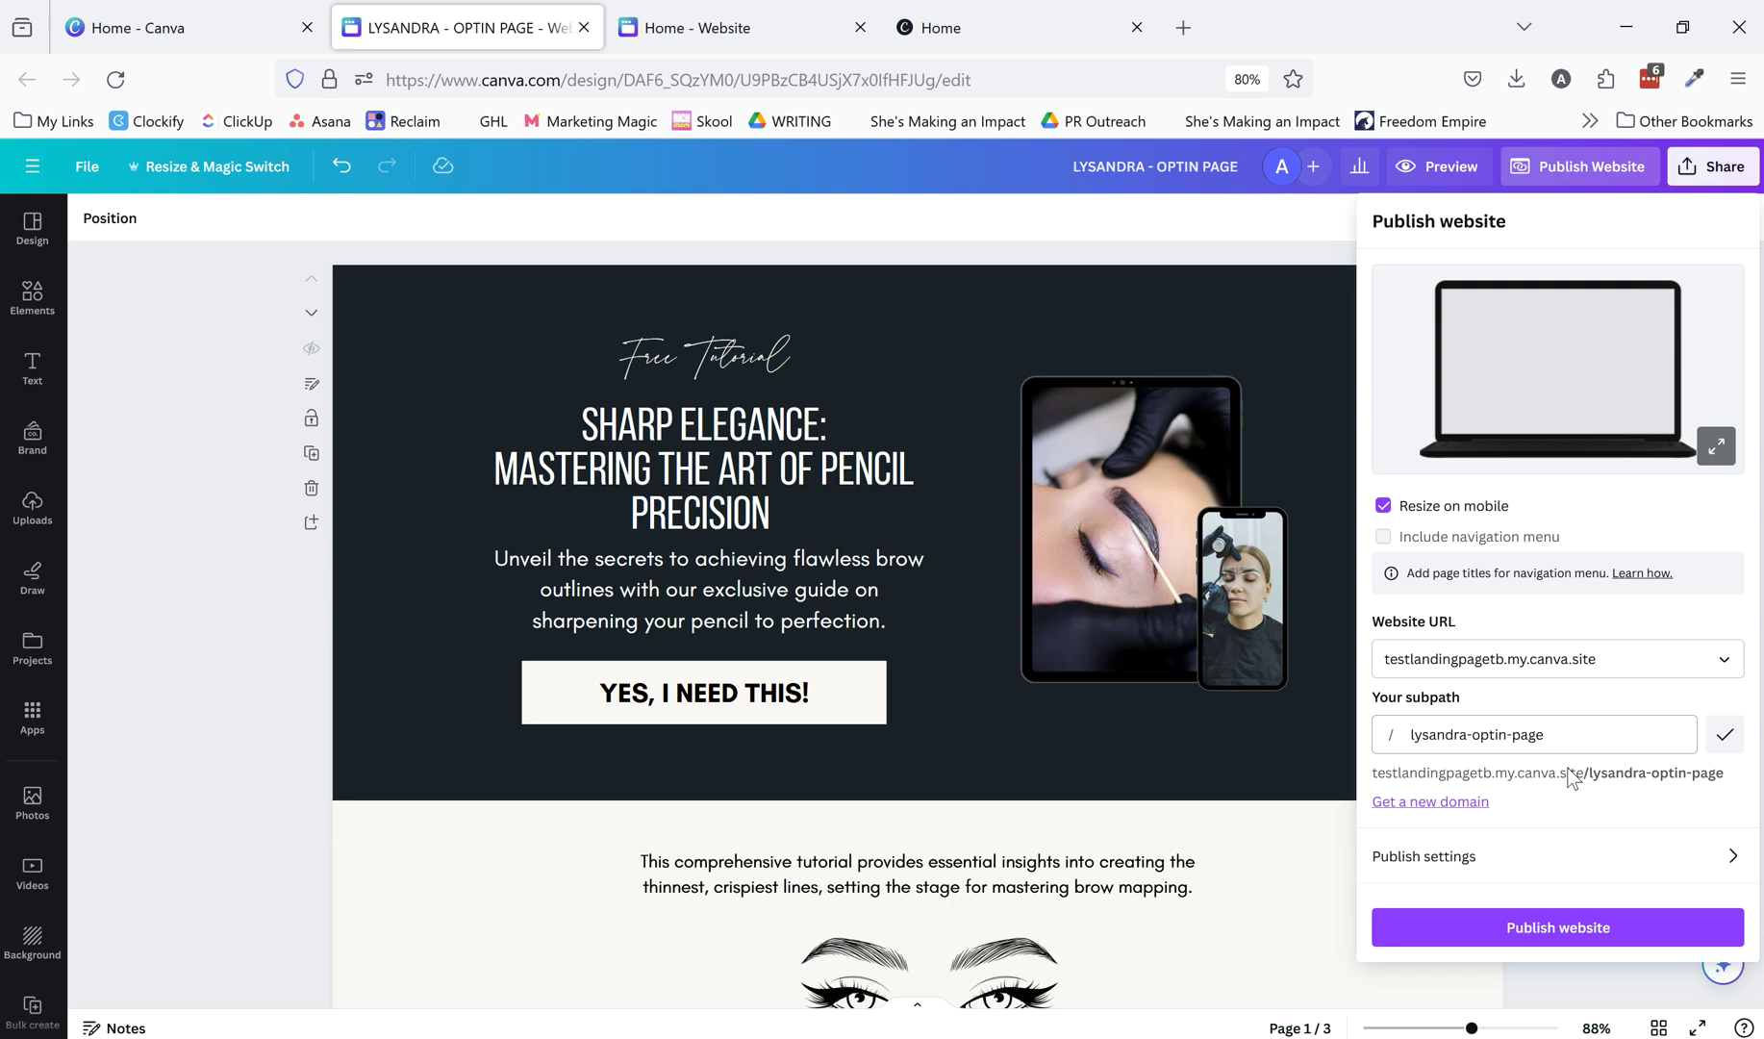
{"action": "left_click", "coordinate": [1568, 931]}
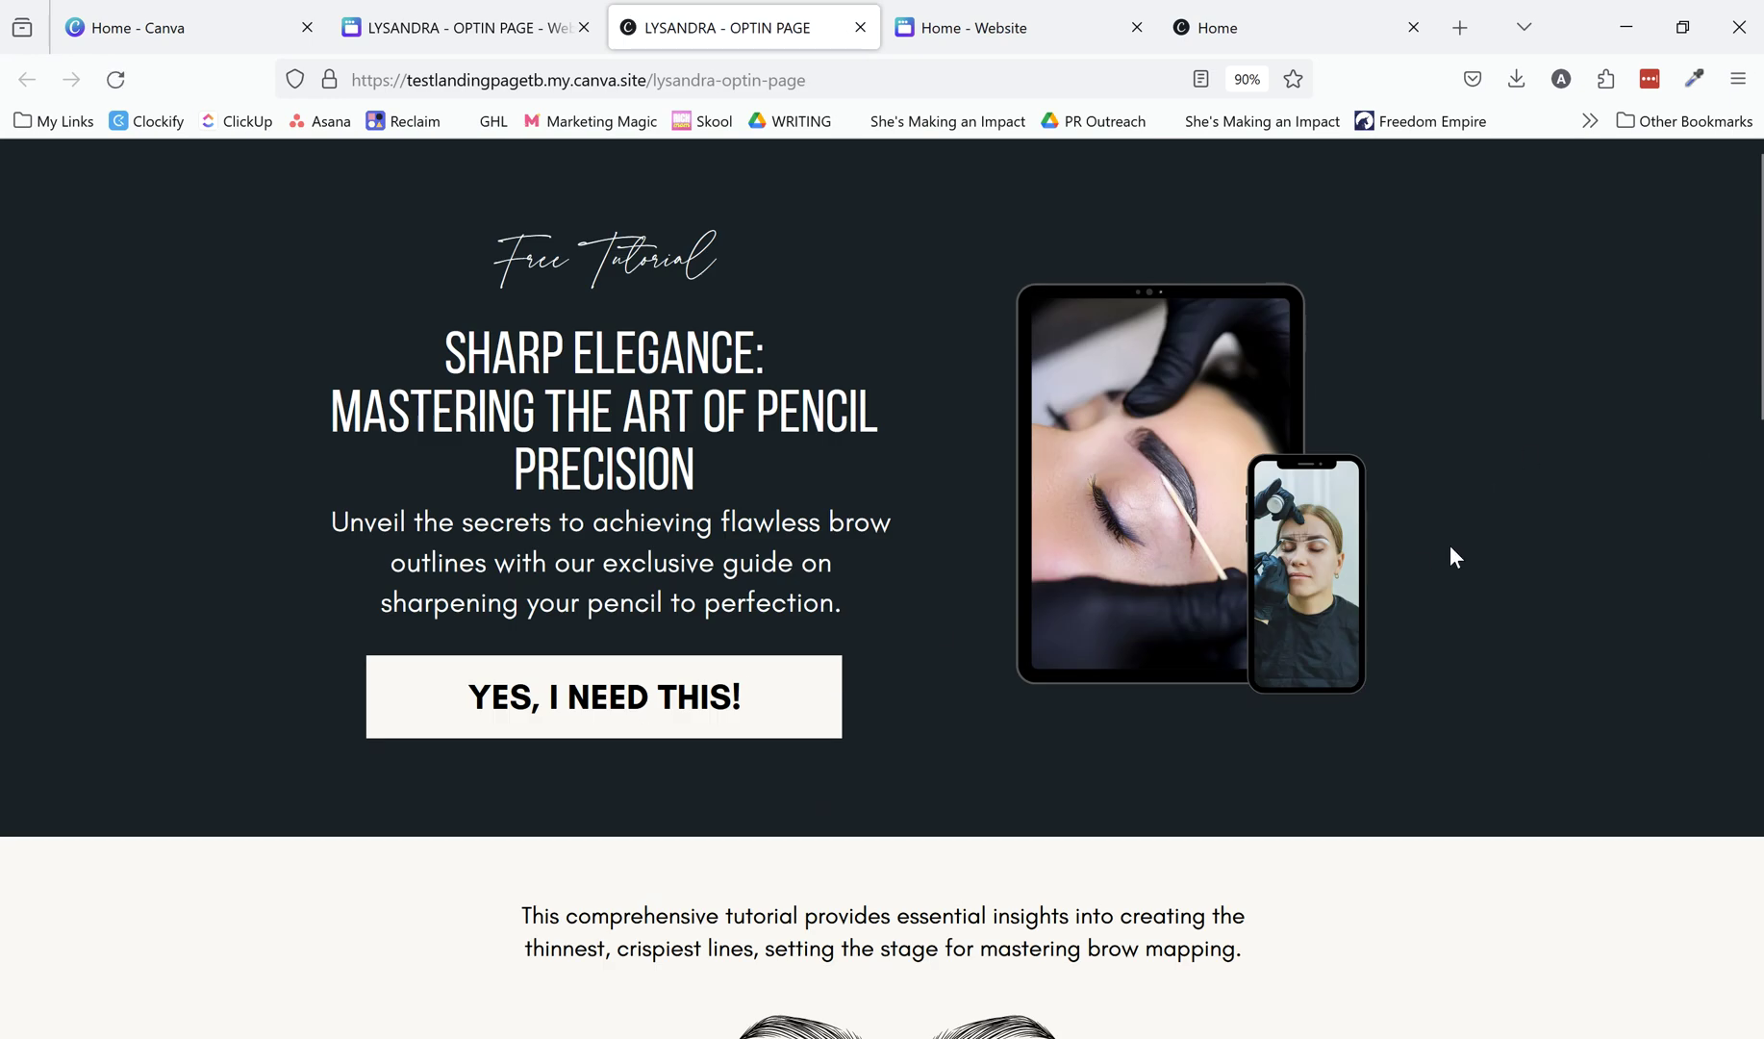
{"action": "scroll", "coordinate": [1538, 516], "scroll_direction": "down", "scroll_amount": 15}
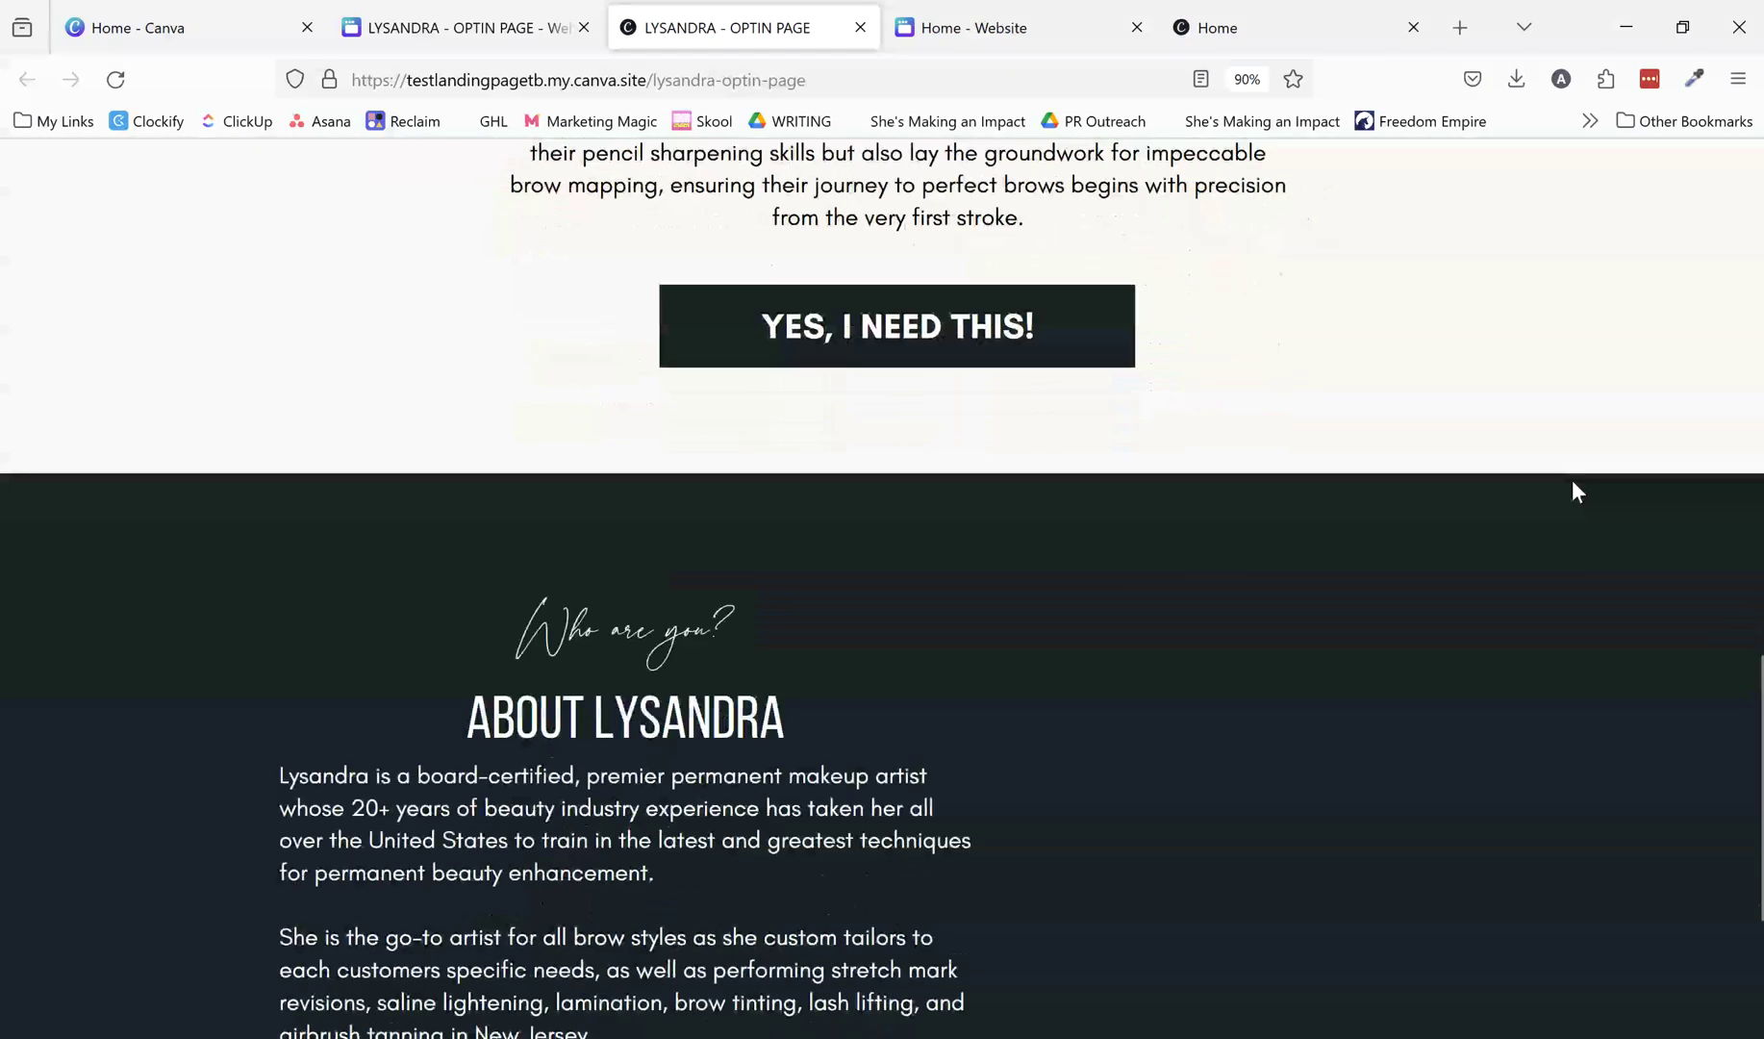
{"action": "scroll", "coordinate": [1573, 484], "scroll_direction": "down", "scroll_amount": 4}
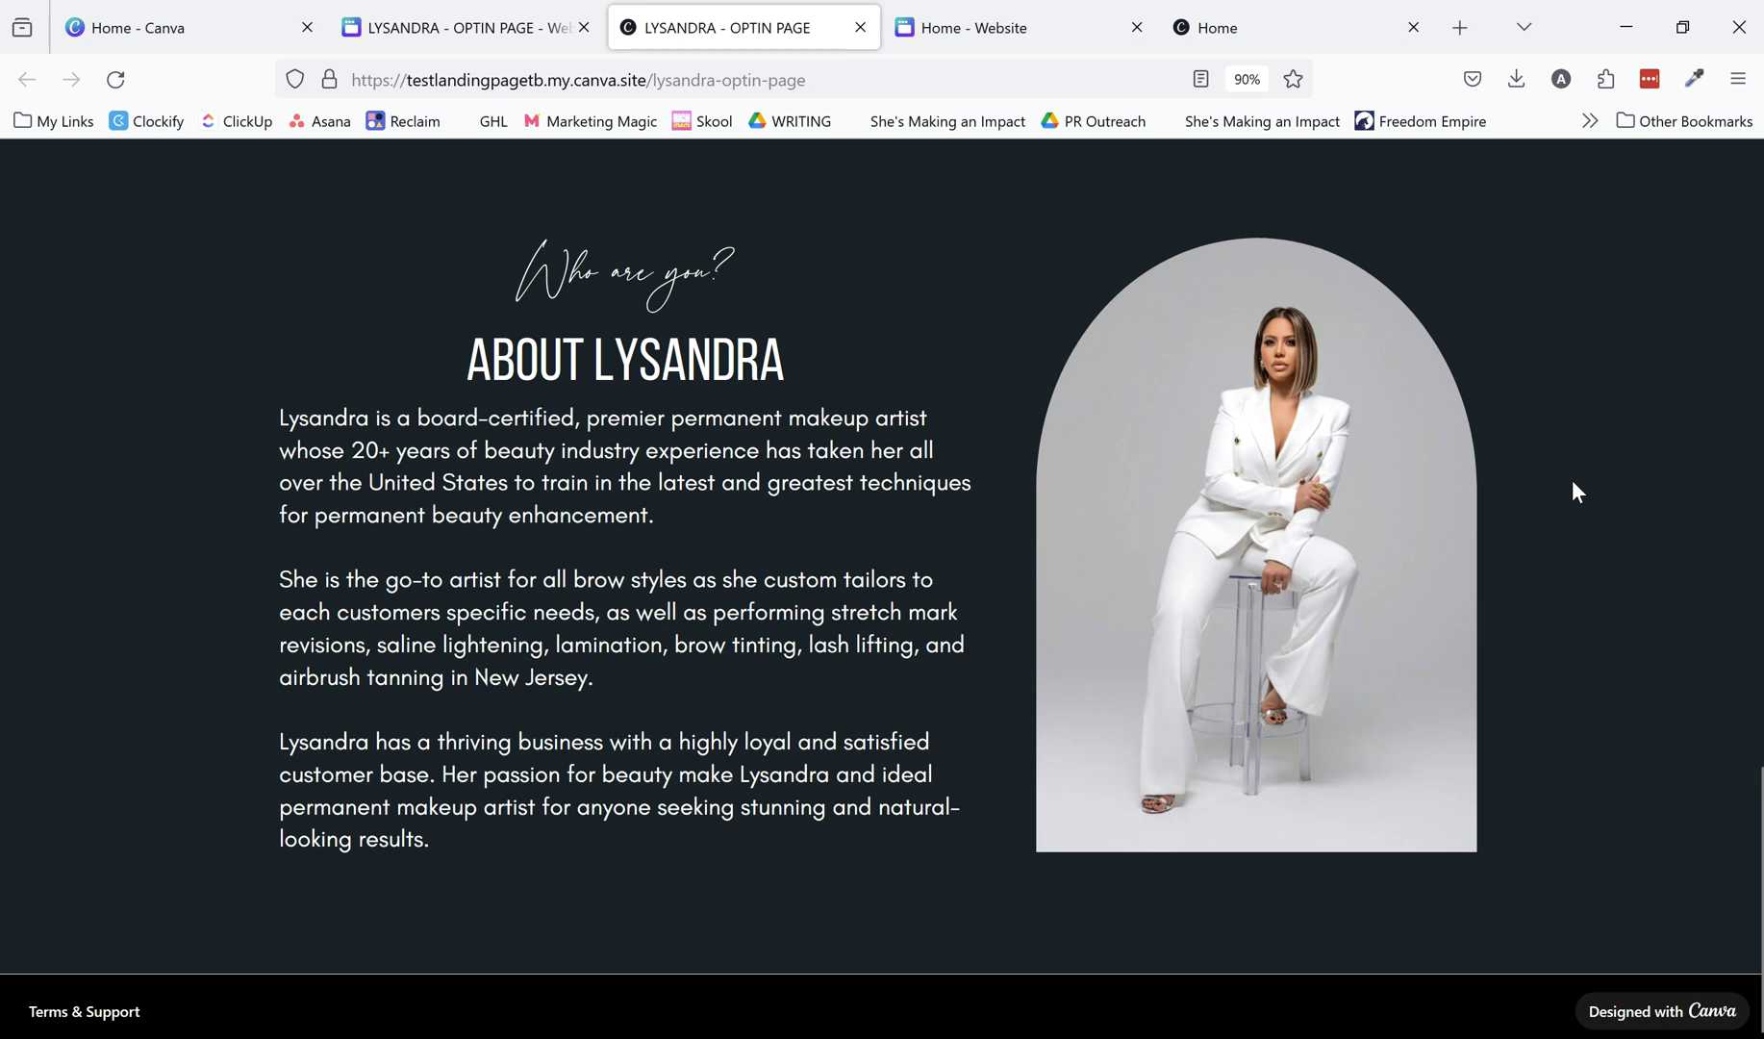
{"action": "scroll", "coordinate": [1570, 480], "scroll_direction": "up", "scroll_amount": 20}
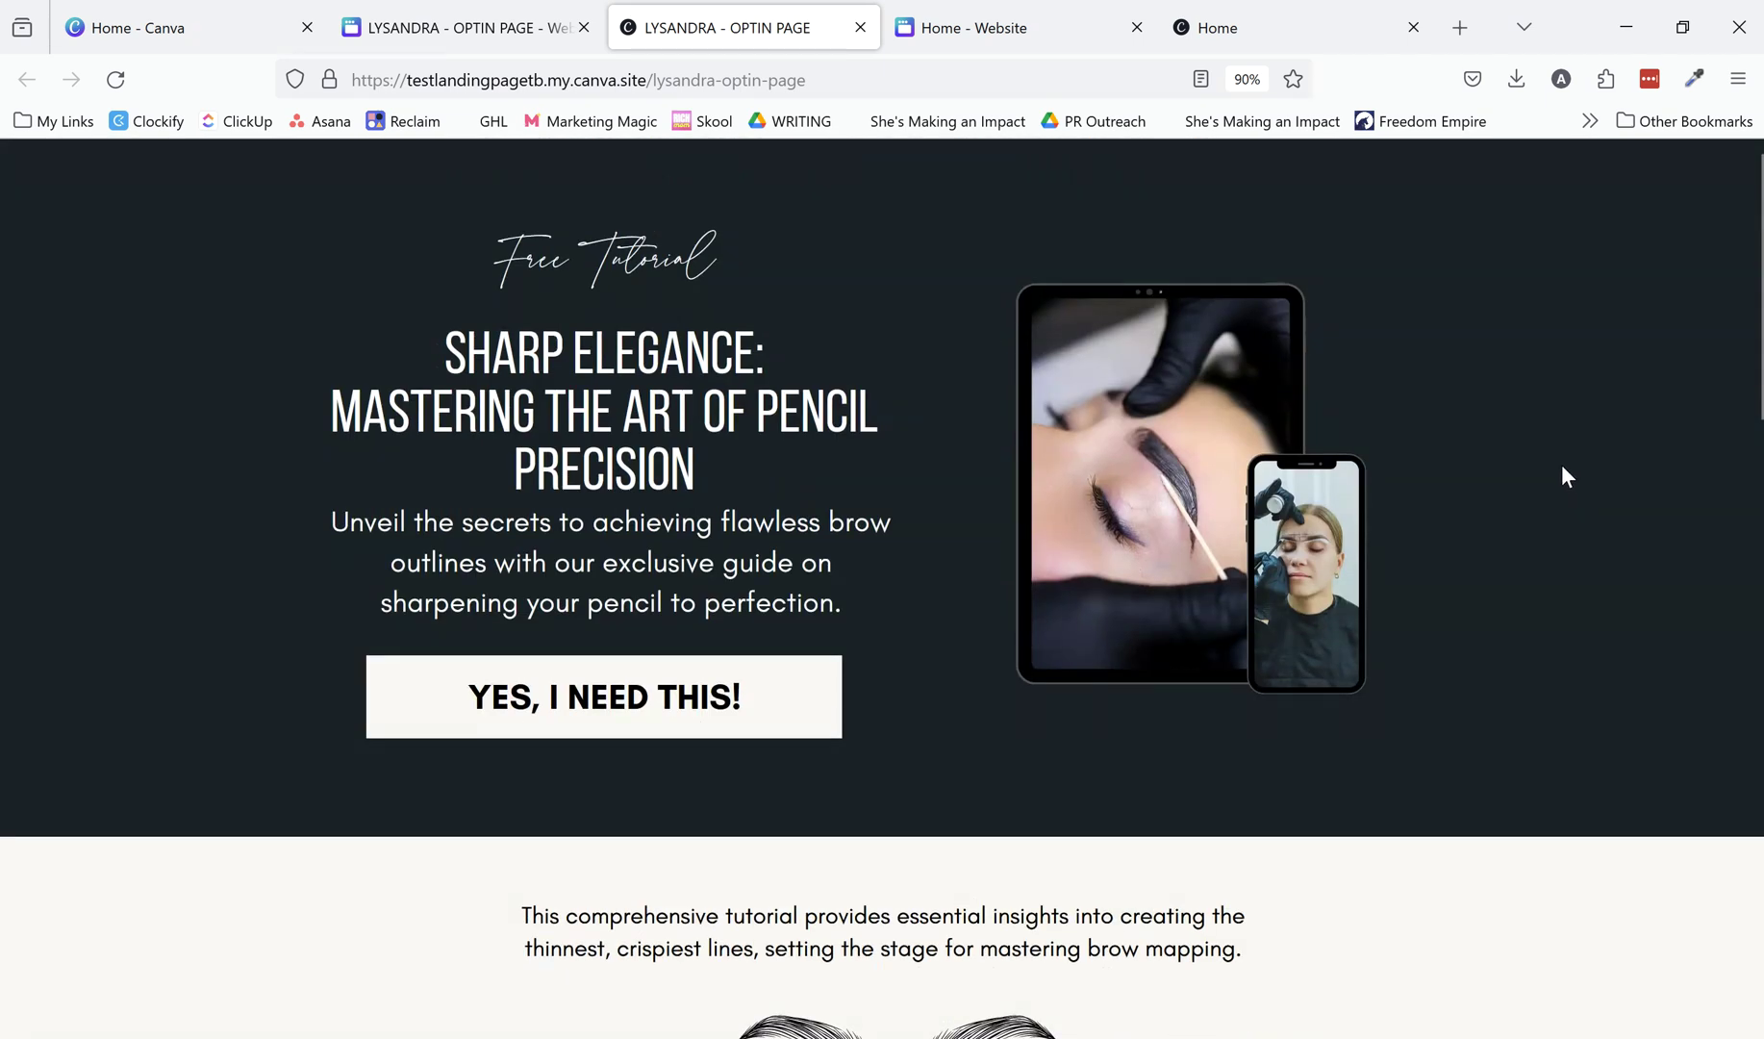